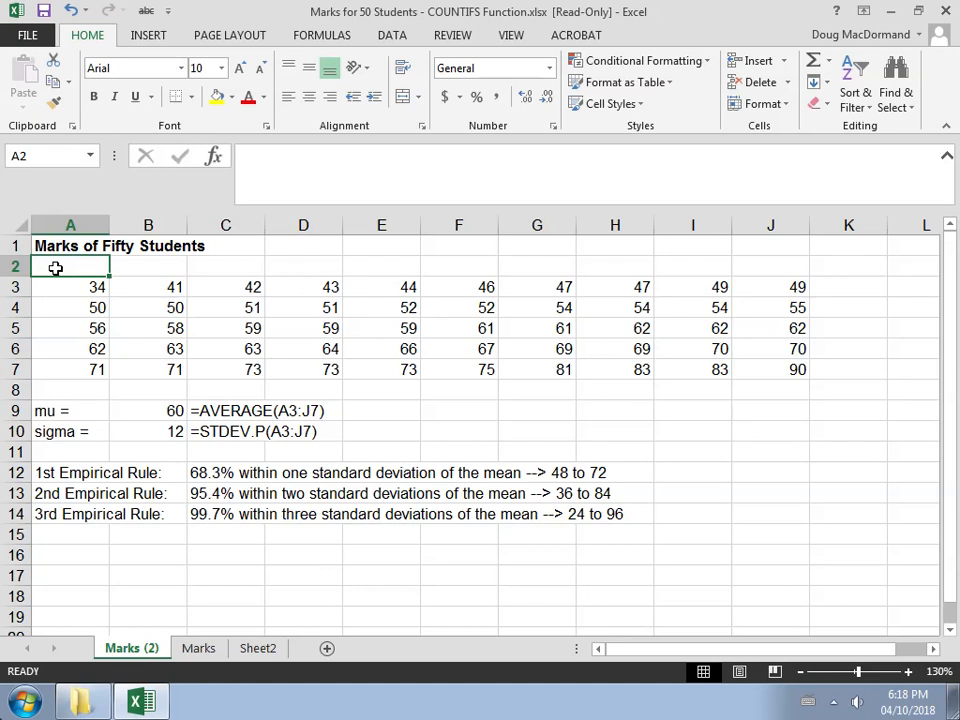
Select the full block of fifty student marks in A3:J7.
key(Down)
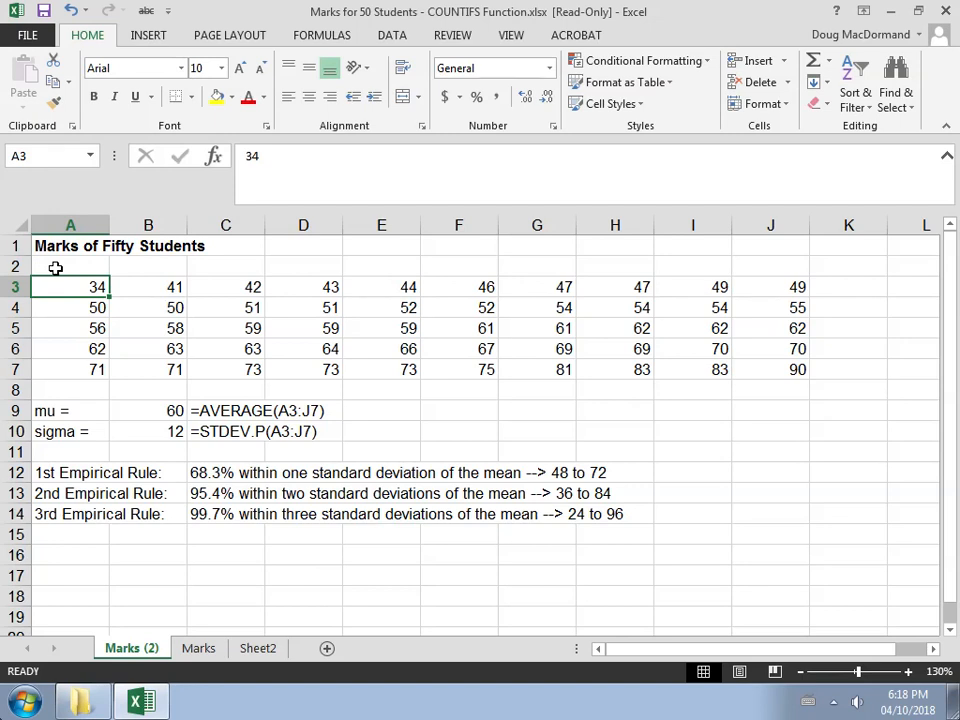
key(shift+Down)
key(shift+Down)
key(shift+Down)
key(shift+Down)
key(shift+Right)
key(shift+Right)
key(shift+Right)
key(shift+Right)
key(shift+Right)
key(shift+Right)
key(shift+Right)
key(shift+Right)
key(shift+Right)
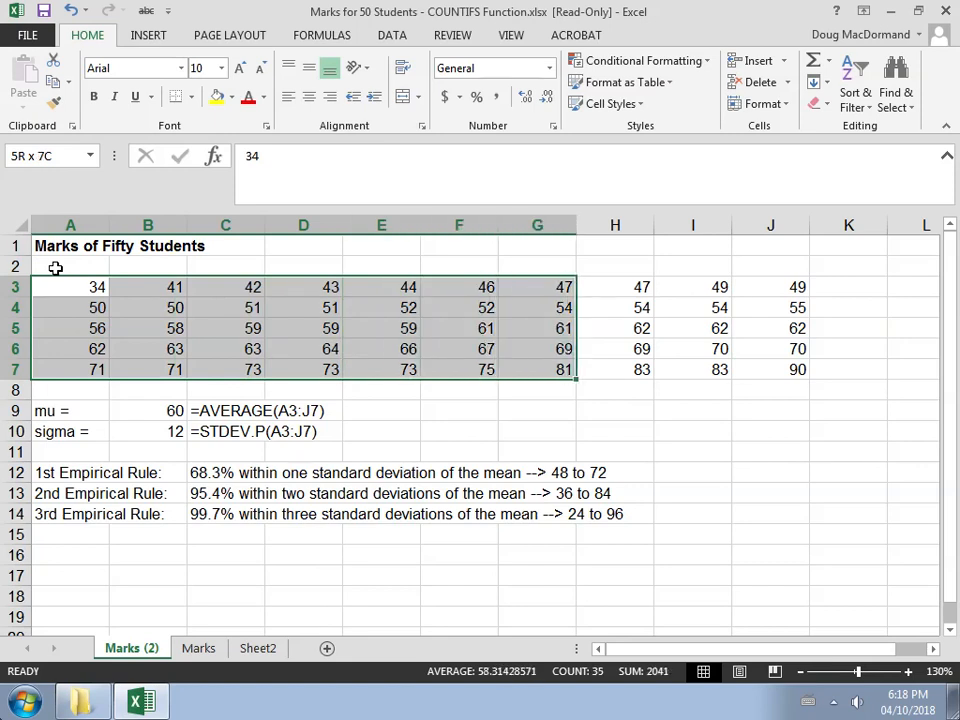
Examine the formulas for the mean in B9 and the standard deviation in B10.
key(Down)
key(Down)
key(Down)
key(Down)
key(Down)
key(Down)
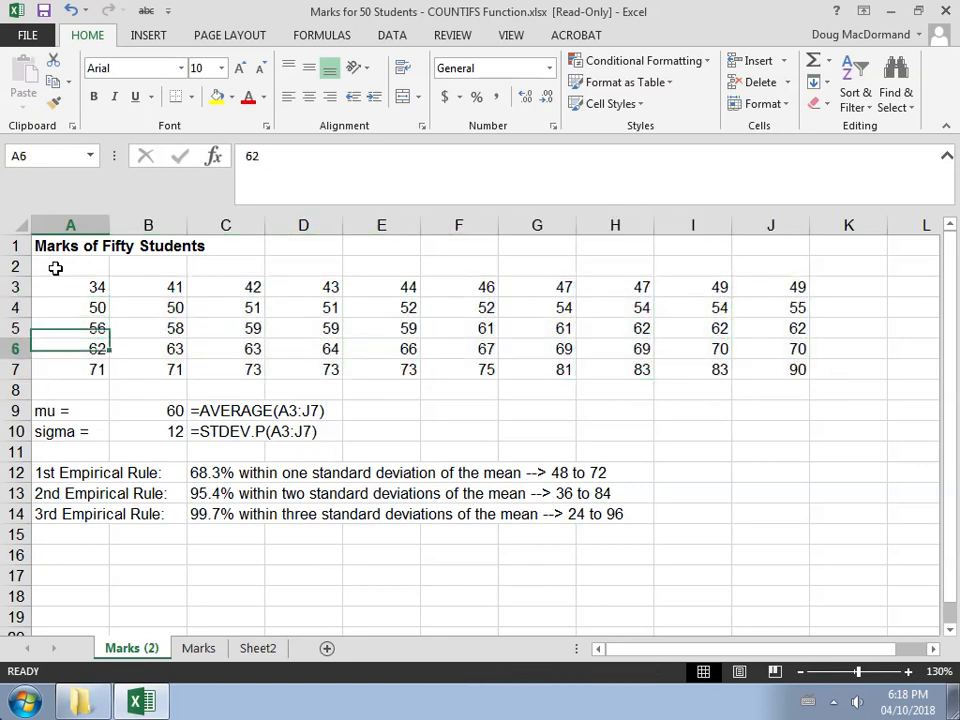
key(Right)
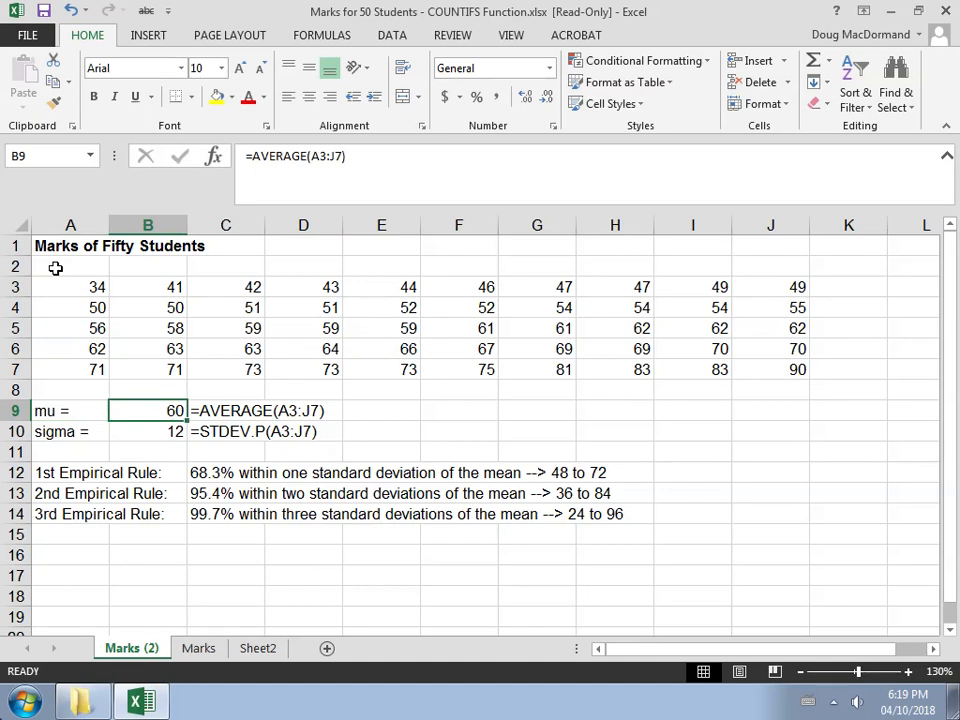
key(Down)
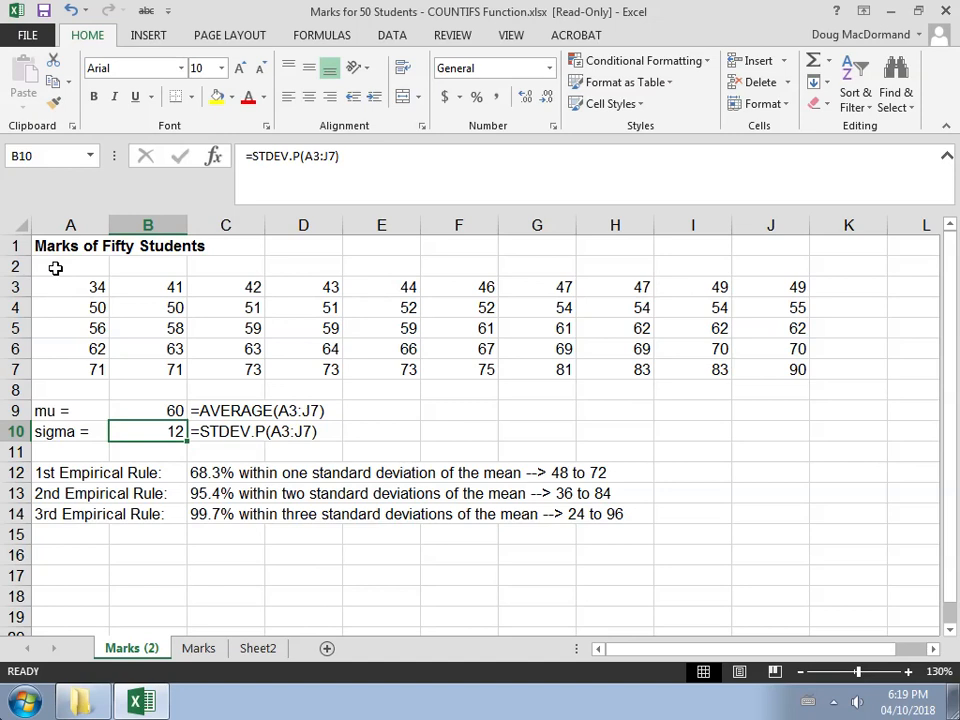
Review the 1st Empirical Rule in row 12, from its label through its percentage to its range of marks.
key(Down)
key(Down)
key(Left)
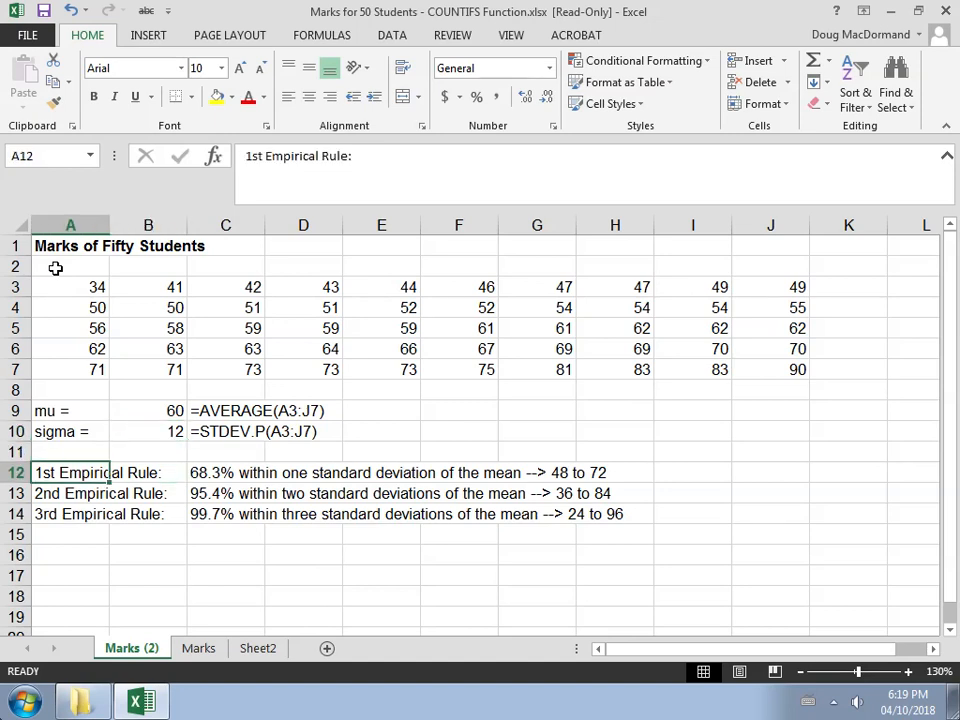
key(Right)
key(Right)
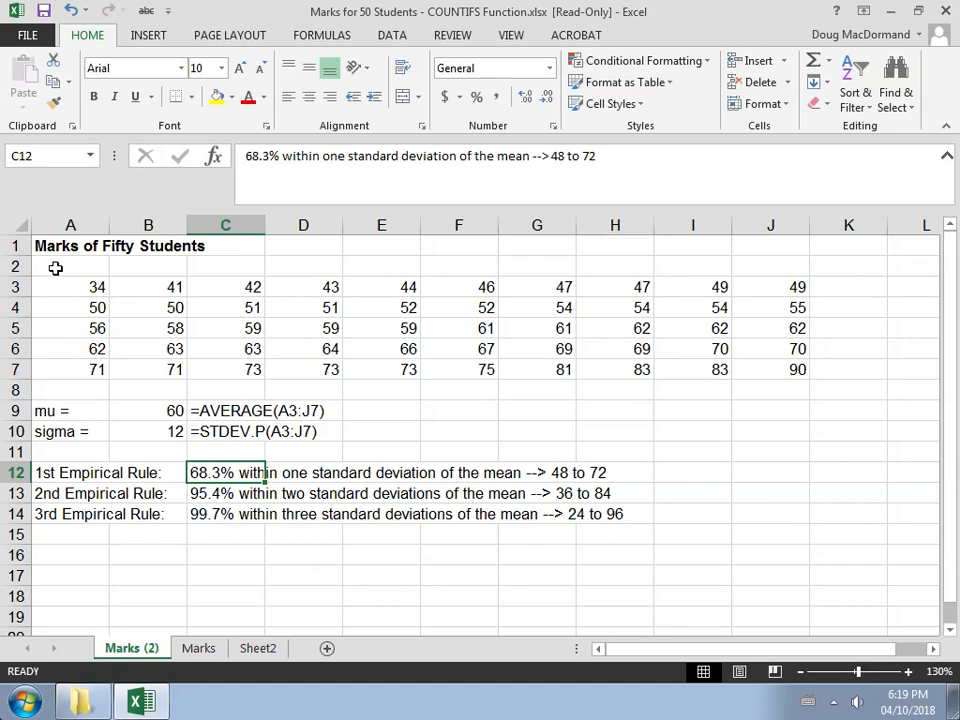
key(Right)
key(Right)
key(Right)
key(Right)
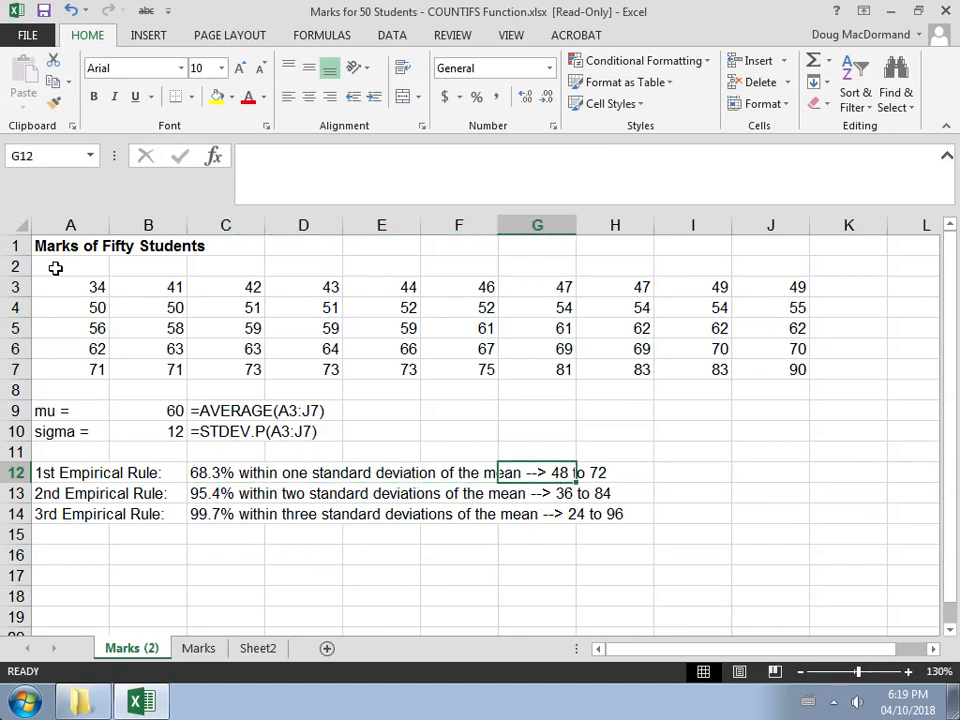
key(Right)
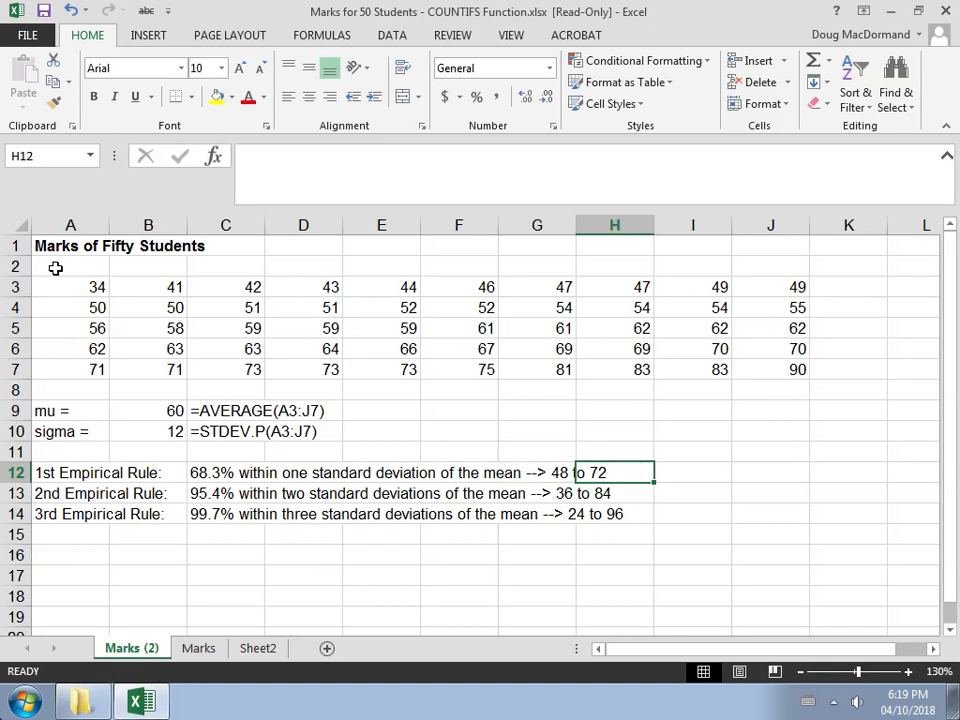
Review the 2nd Empirical Rule in row 13, from its label through its percentage to its range of marks.
key(Down)
key(Left)
key(Home)
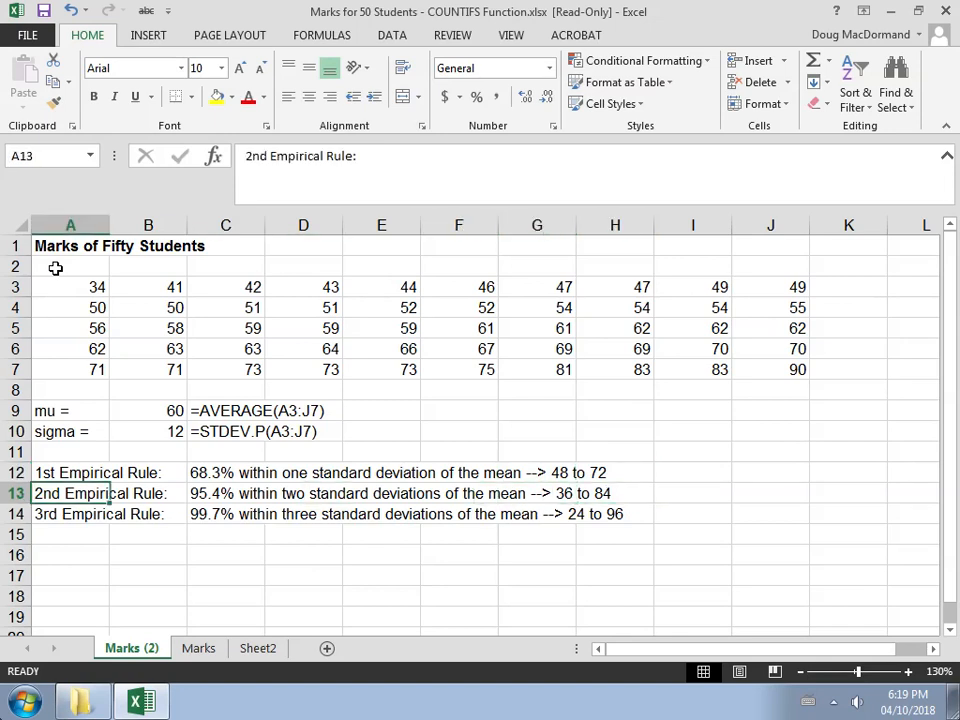
key(Right)
key(Right)
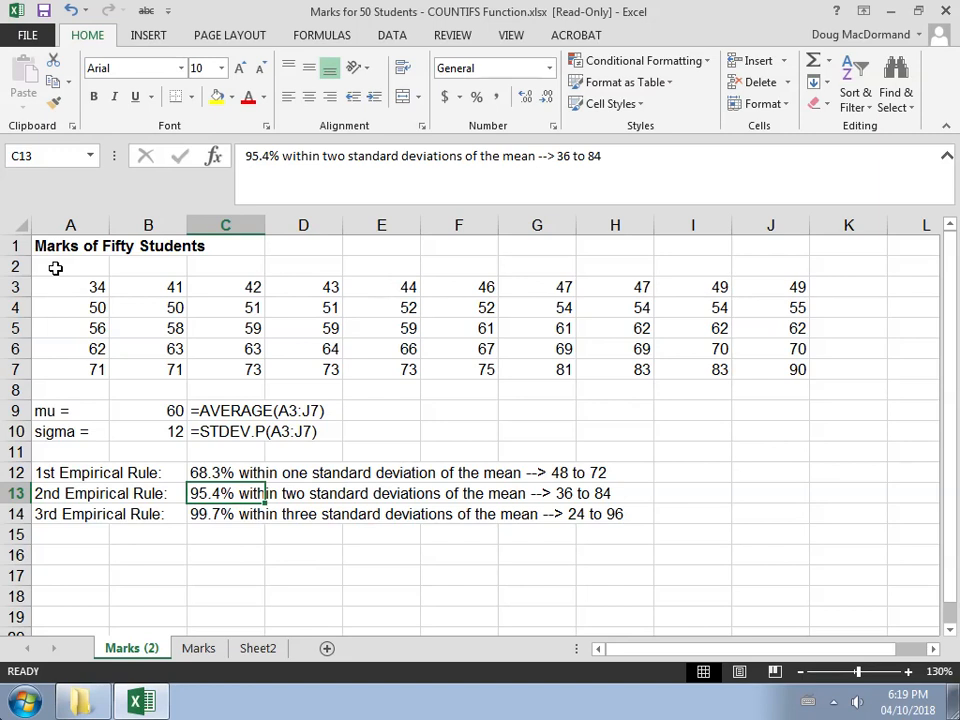
key(Right)
key(Right)
key(Right)
key(Right)
key(Right)
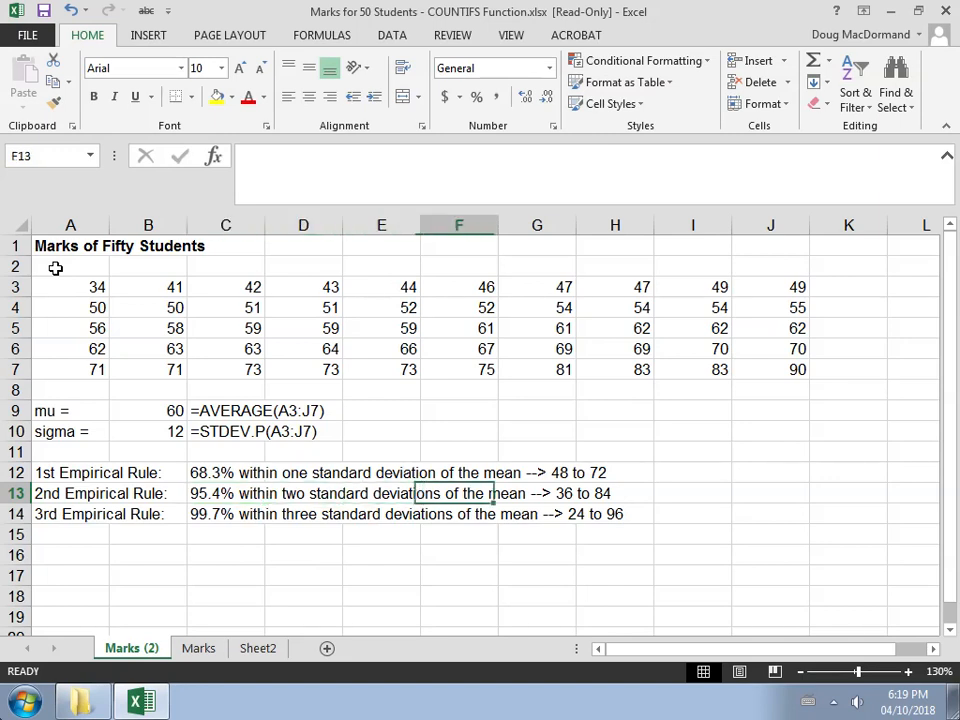
key(Left)
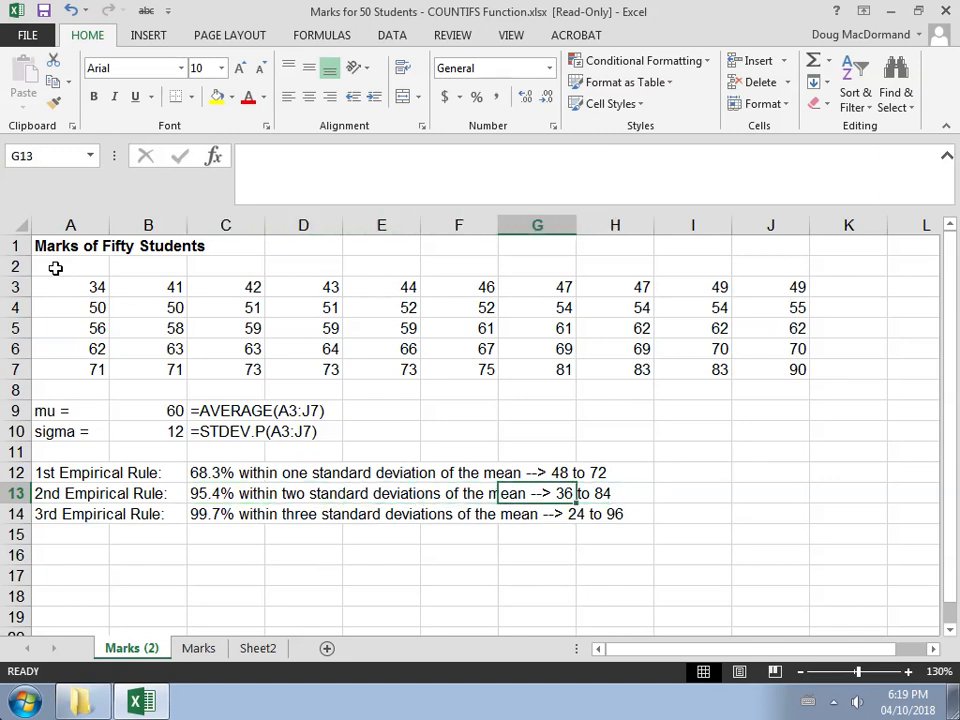
key(Right)
Review the 3rd Empirical Rule in row 14, from its label through its percentage to its range of marks.
key(Down)
key(Left)
key(Home)
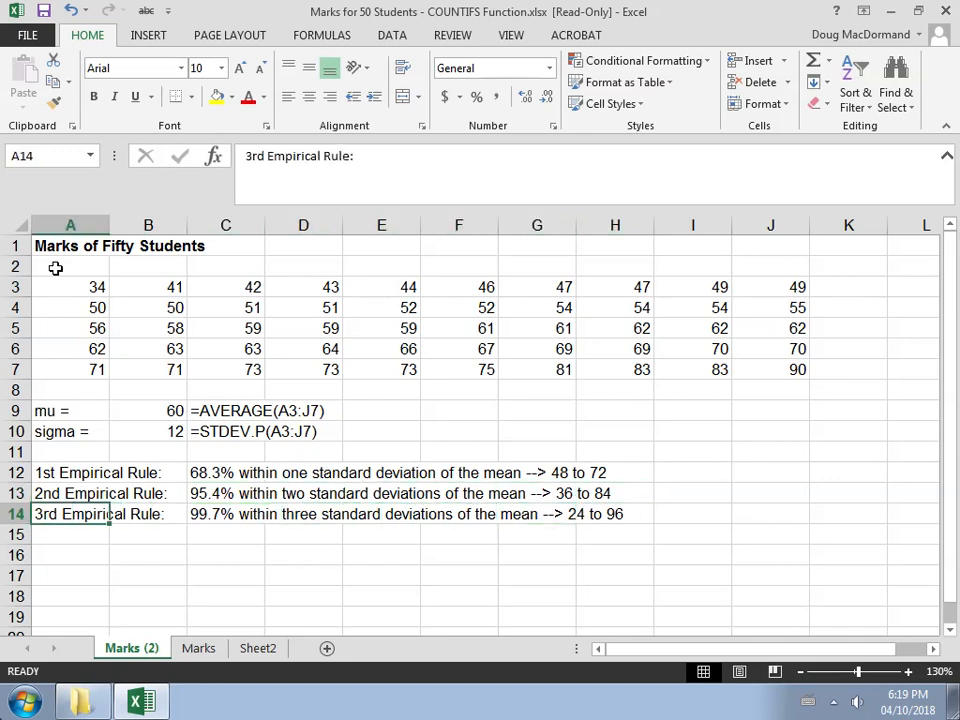
key(Right)
key(Right)
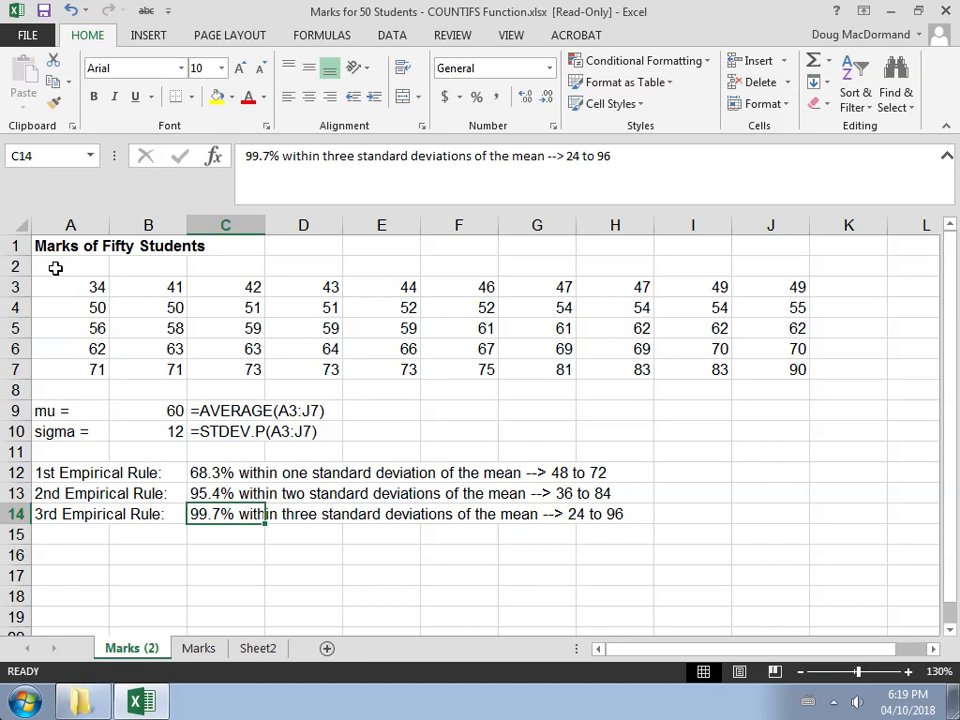
key(Right)
key(Right)
key(Right)
key(Right)
key(Right)
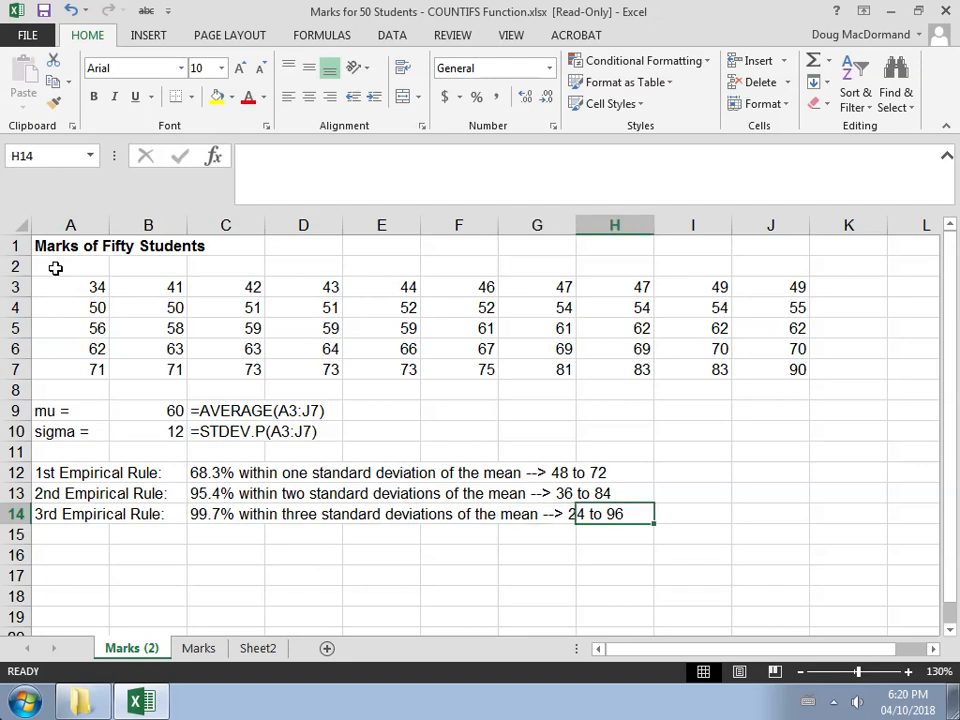
Select the empty cell A16 below the empirical rules and open the Symbol dialog for it.
key(Down)
key(Down)
key(Left)
key(Left)
key(Left)
key(Left)
key(Left)
key(Left)
key(Left)
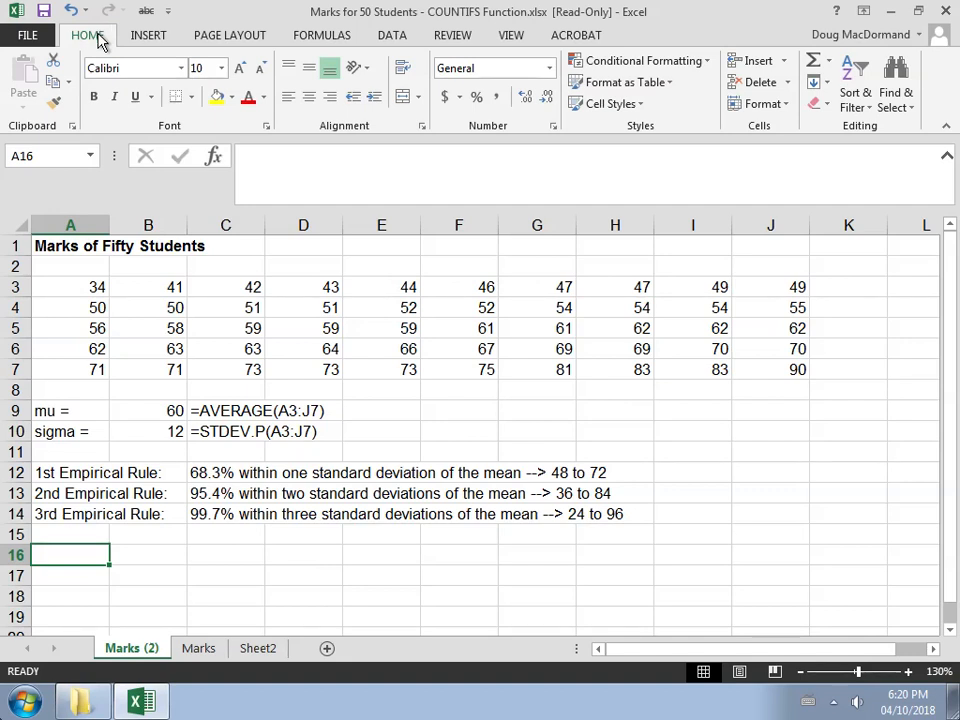
click(147, 36)
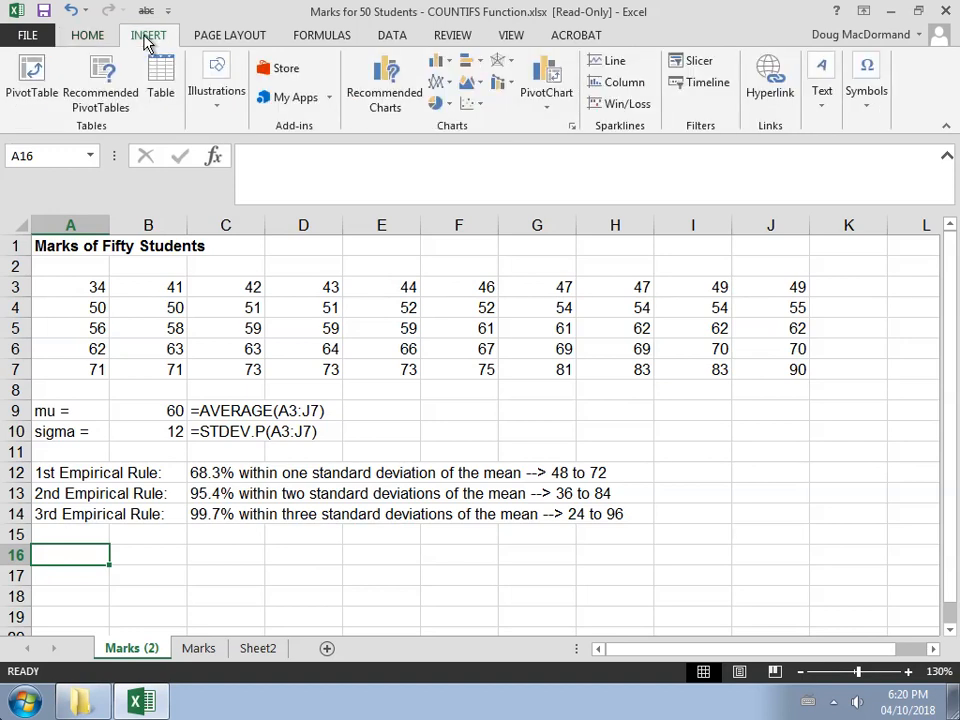
click(866, 78)
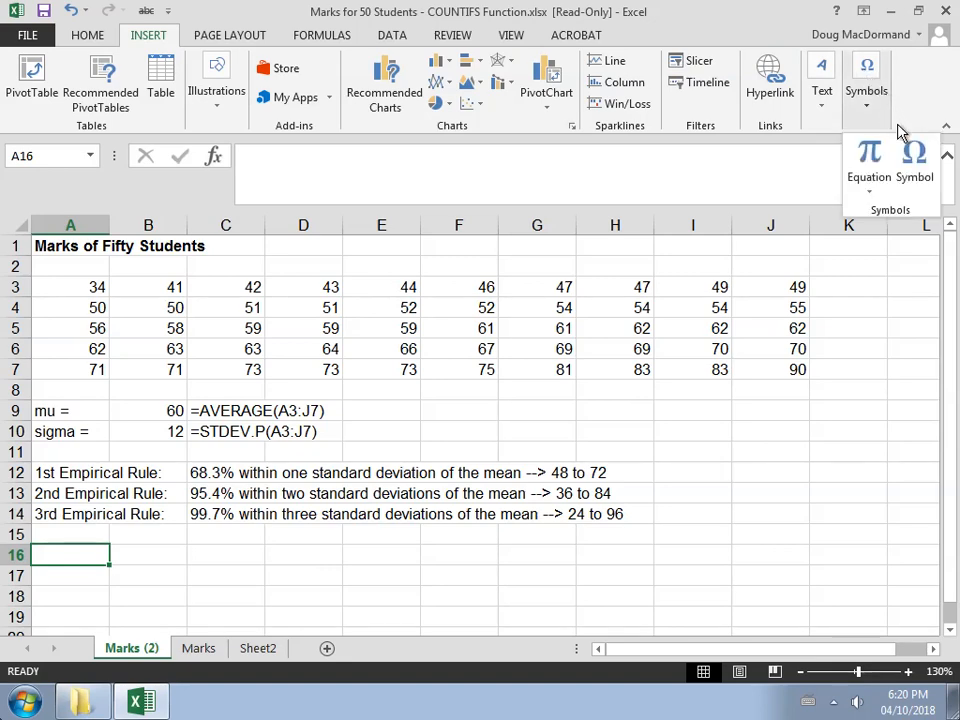
click(912, 158)
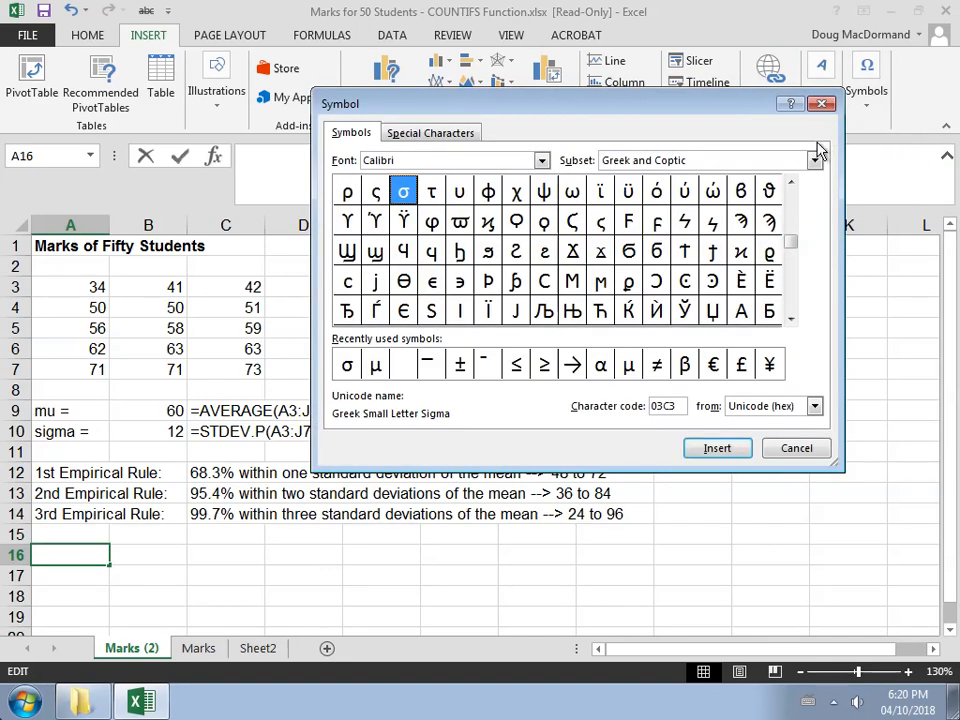
Switch the symbol subset to Basic Latin and look through its characters for special symbols.
click(816, 161)
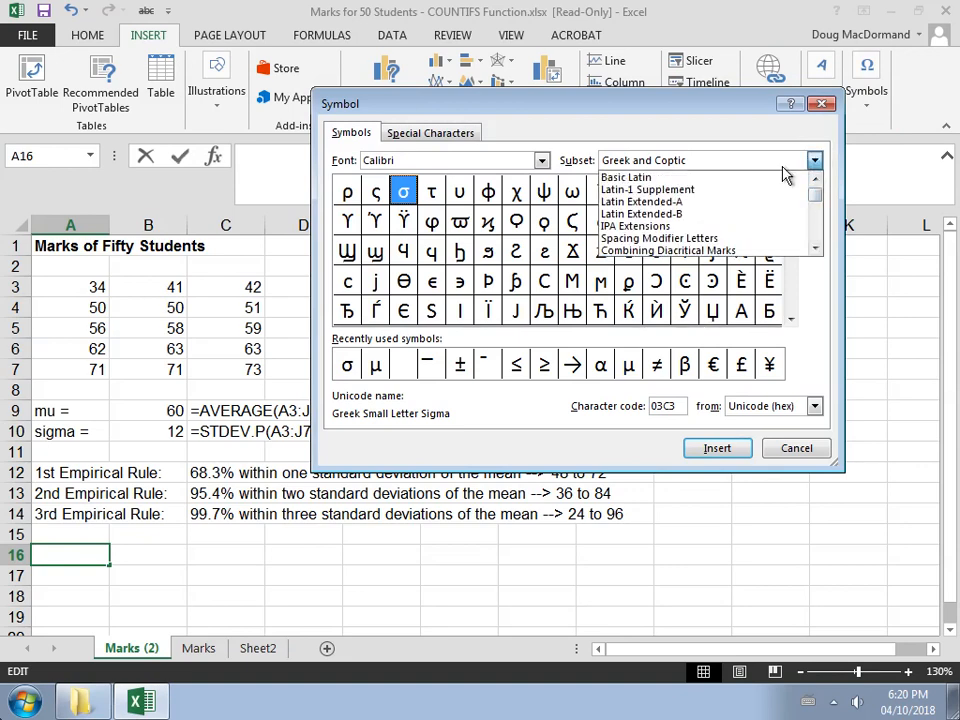
click(786, 177)
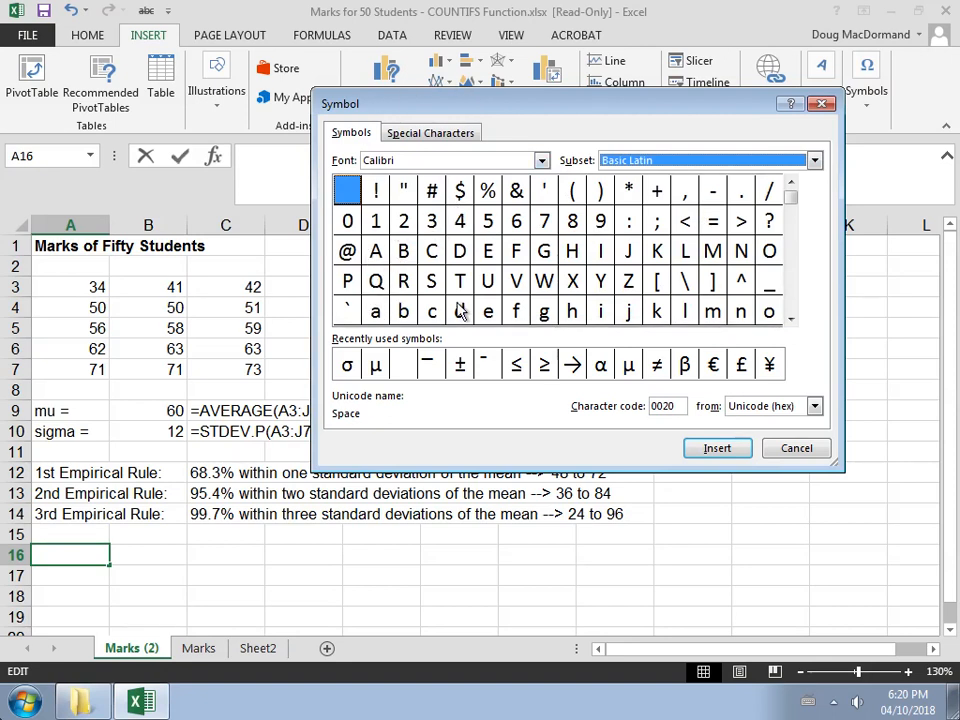
click(790, 319)
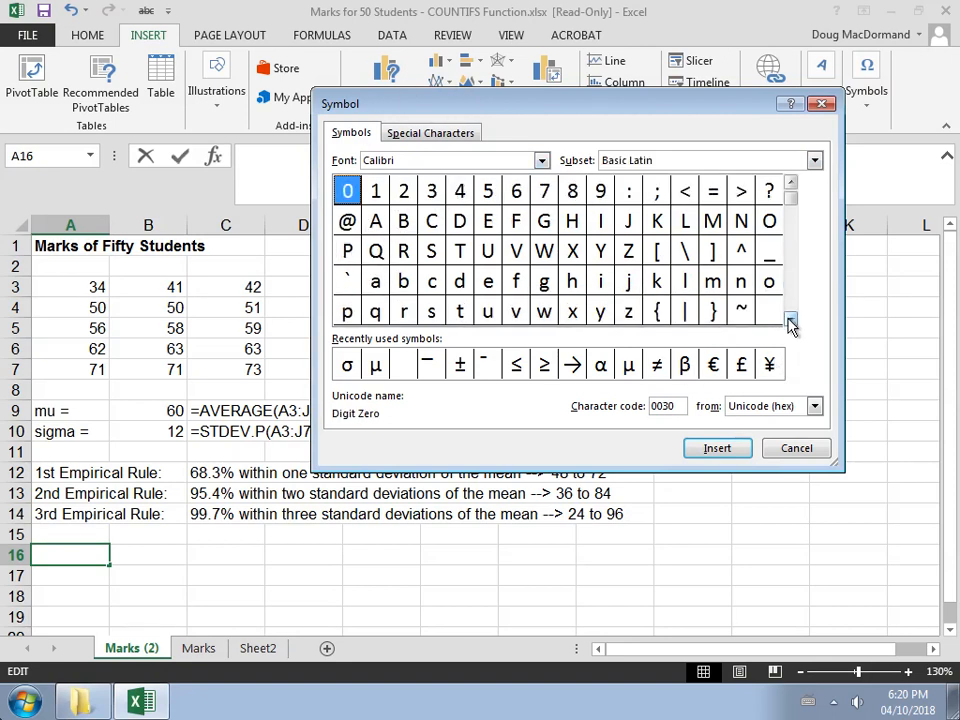
click(790, 319)
click(790, 319)
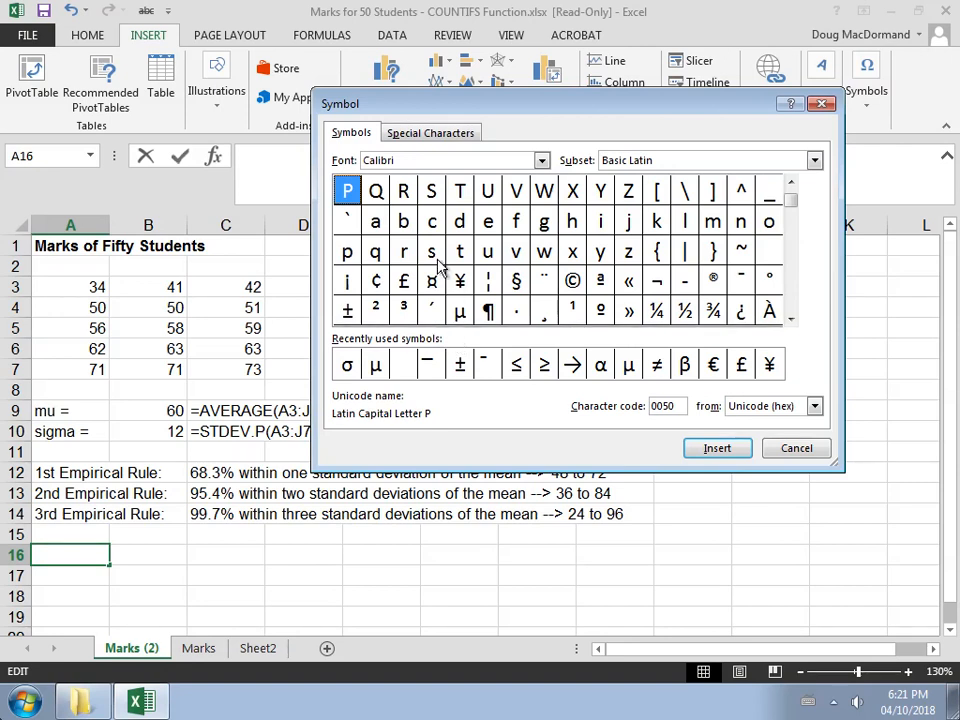
Insert the Greek Small Letter Mu (µ) from the Greek and Coptic subset into cell A16 and close the Symbol dialog.
click(815, 163)
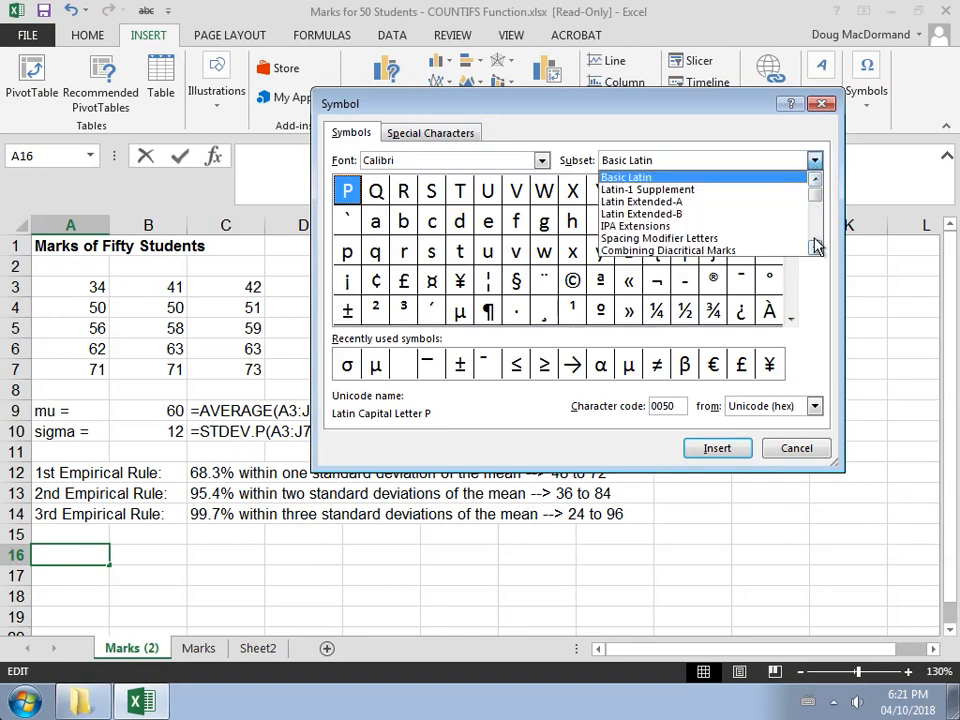
scroll(815, 245, down, 2)
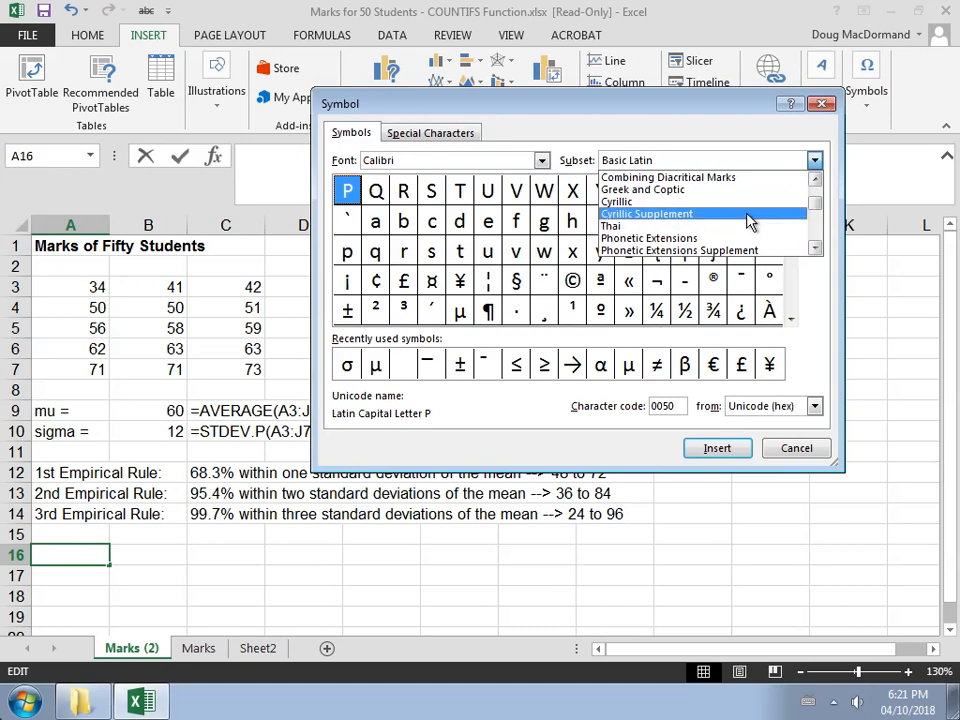
click(701, 192)
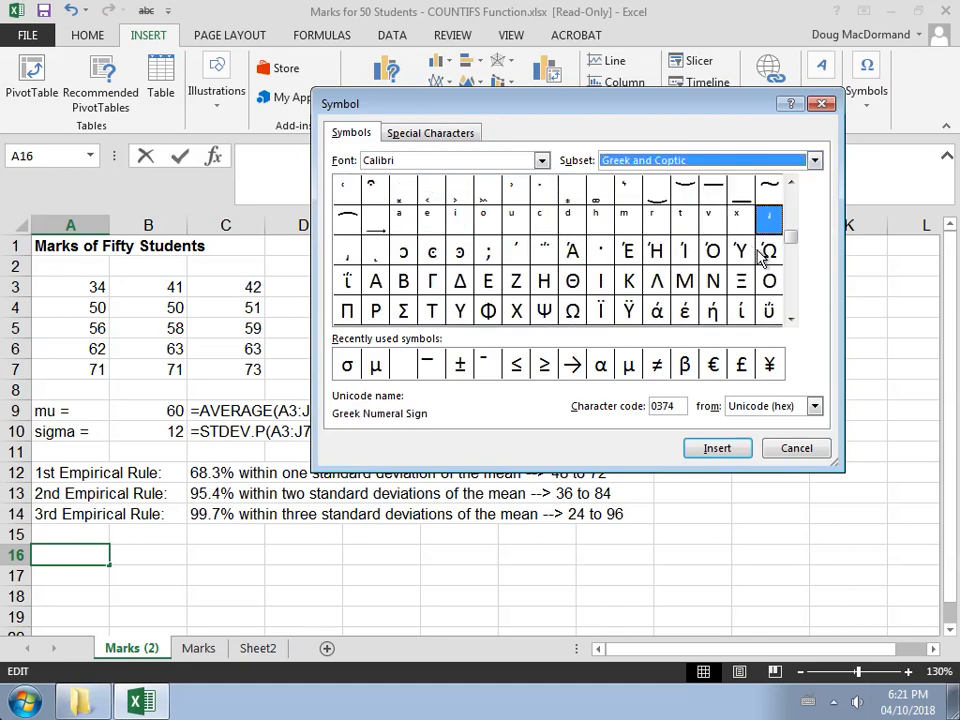
click(791, 319)
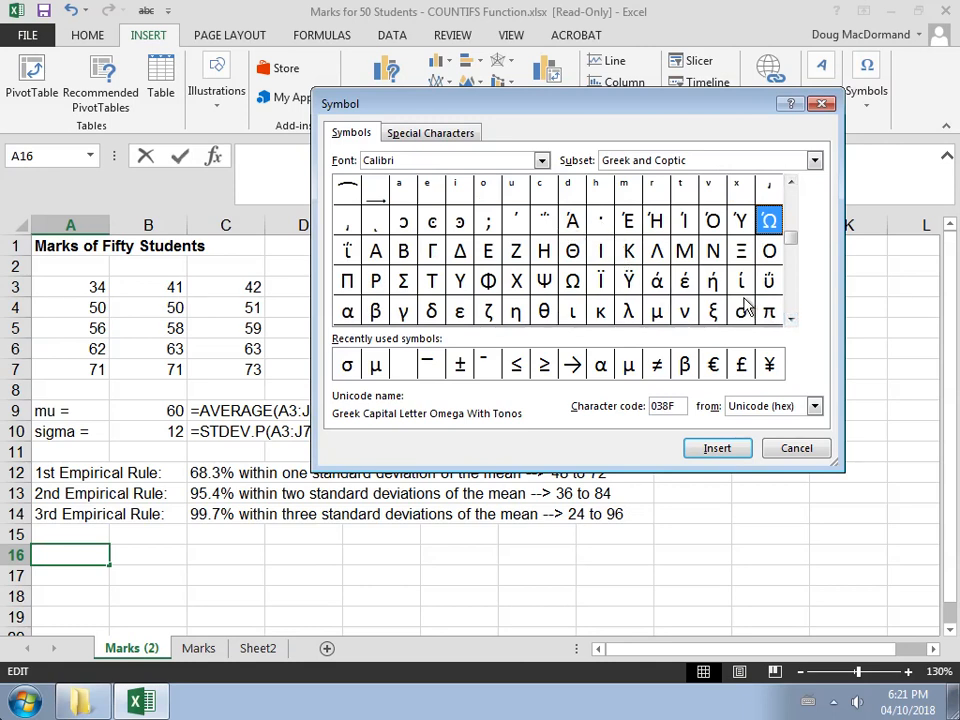
click(791, 319)
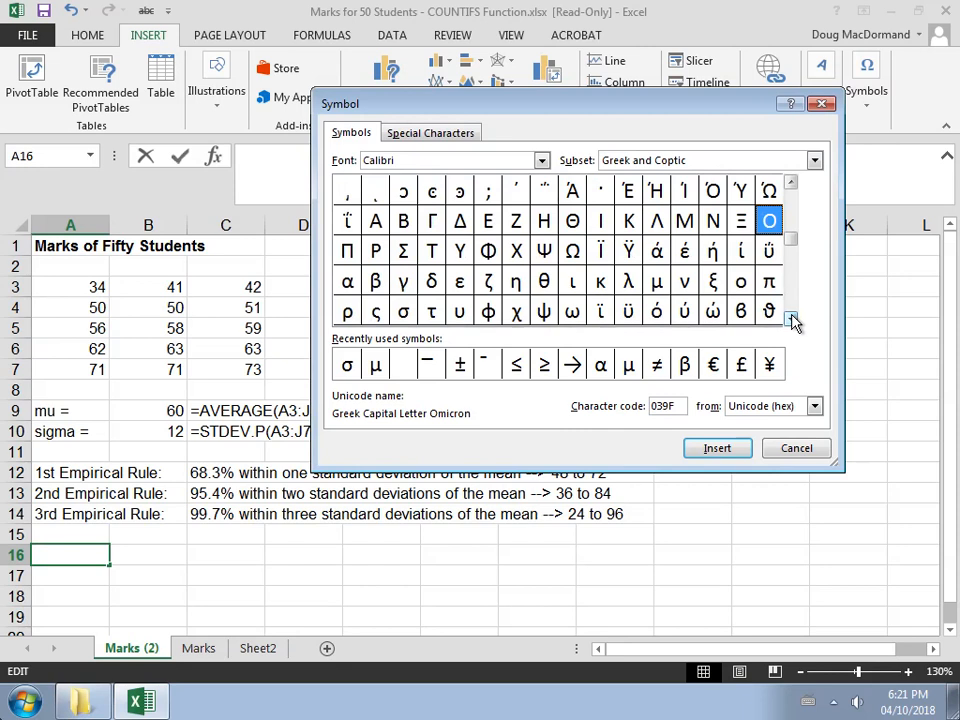
click(656, 283)
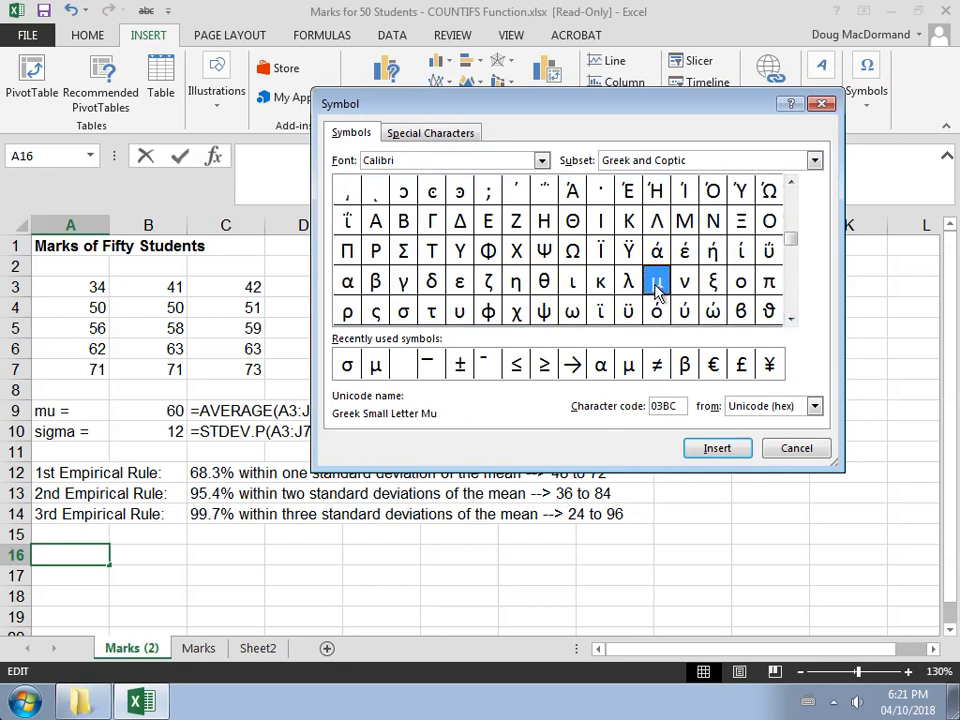
click(717, 449)
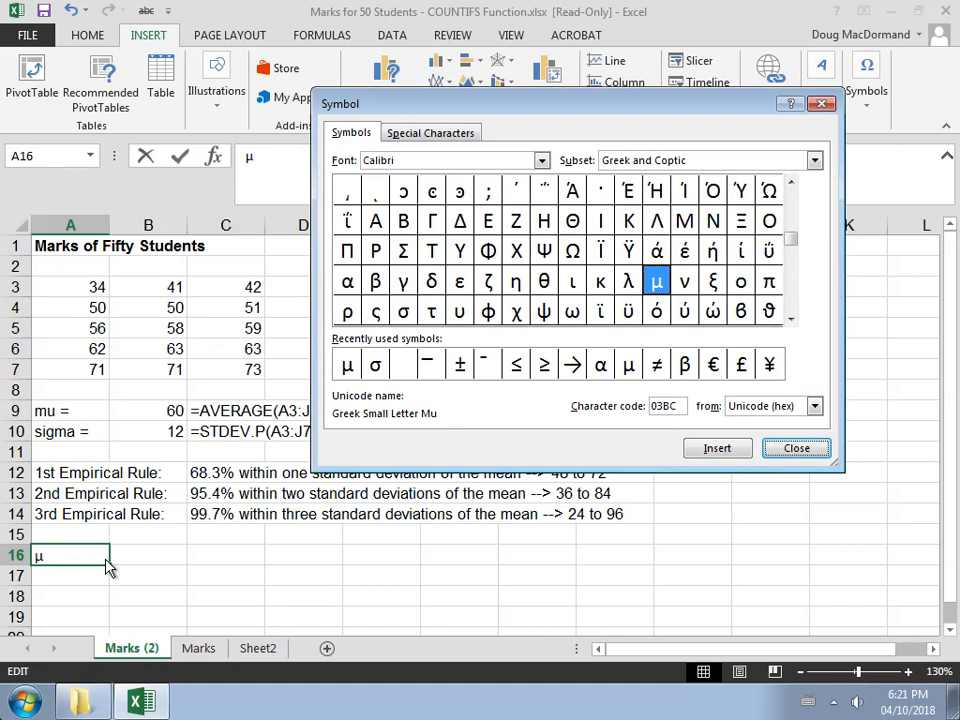
key(Escape)
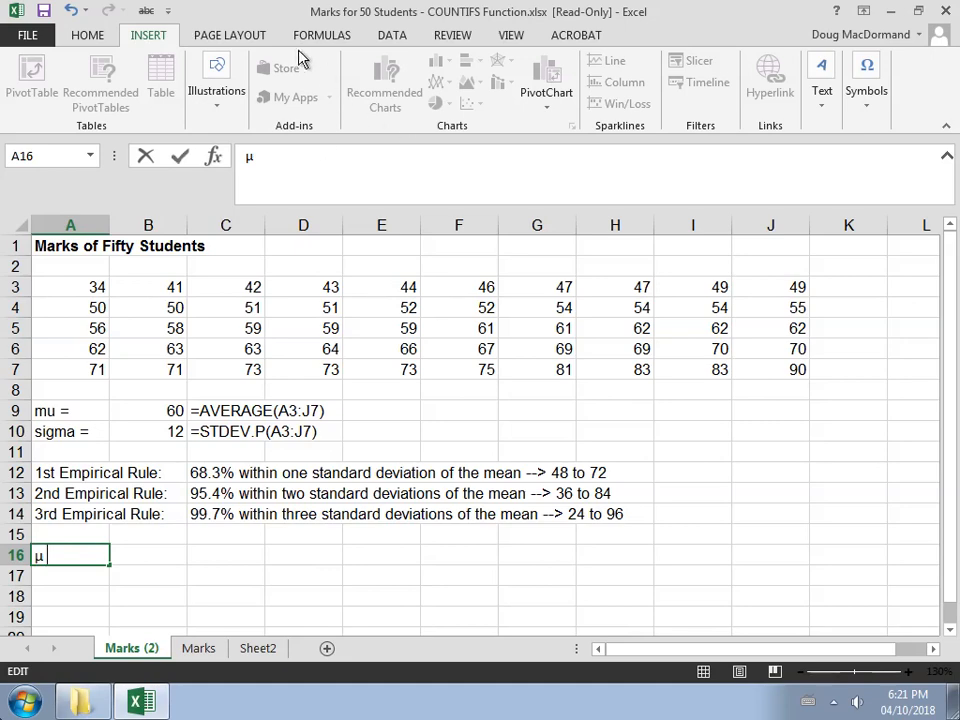
Insert the Plus-Minus Sign (±) after the mu in cell A16 and close the Symbol dialog.
click(868, 91)
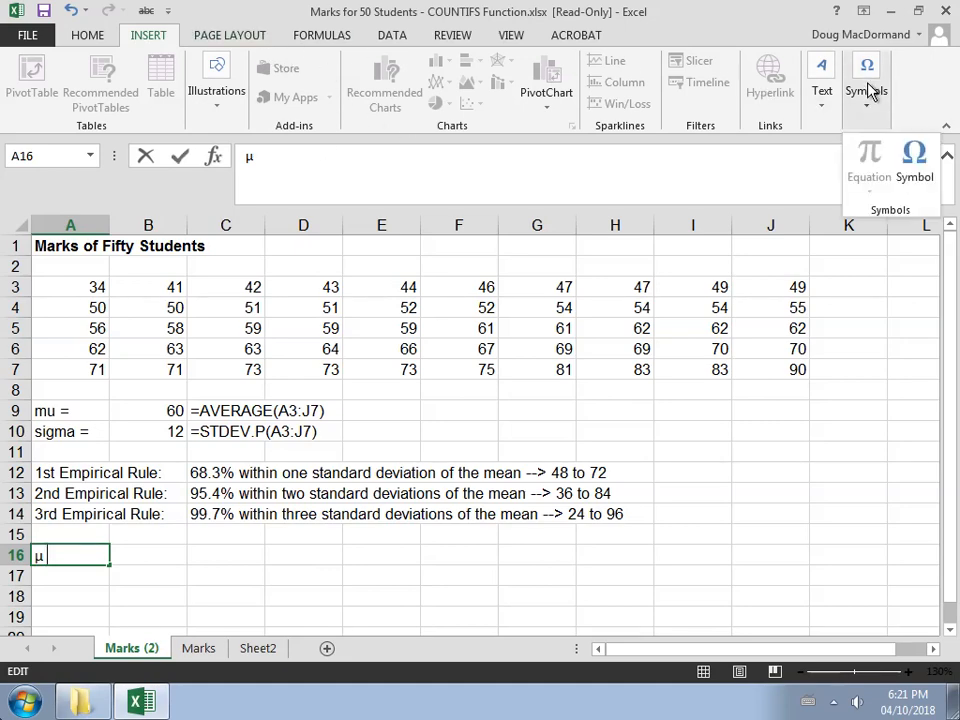
click(914, 165)
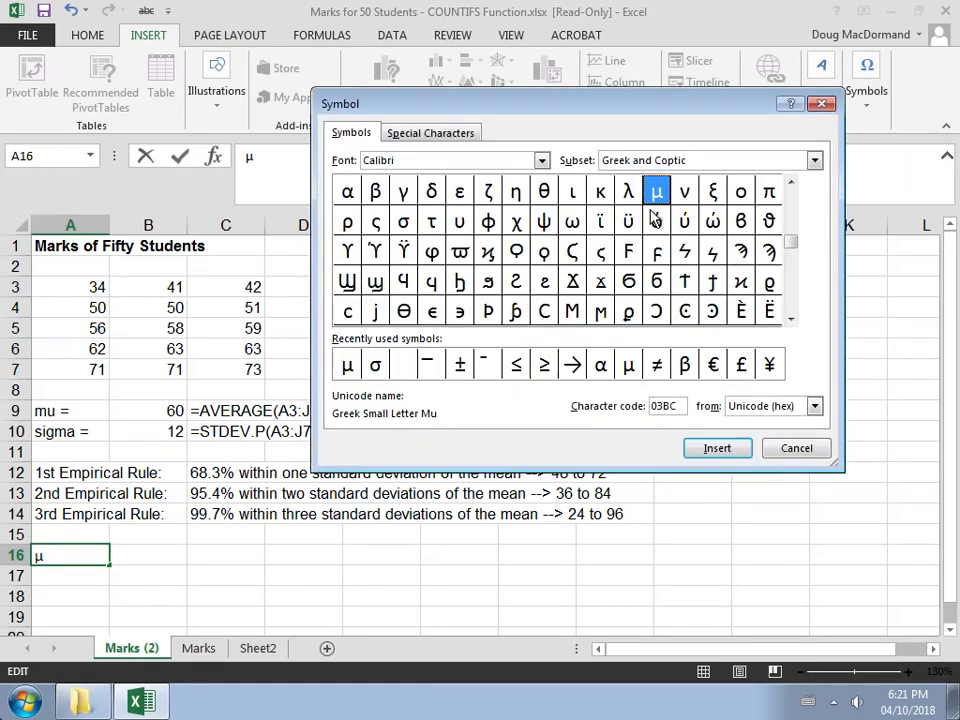
click(815, 163)
click(815, 182)
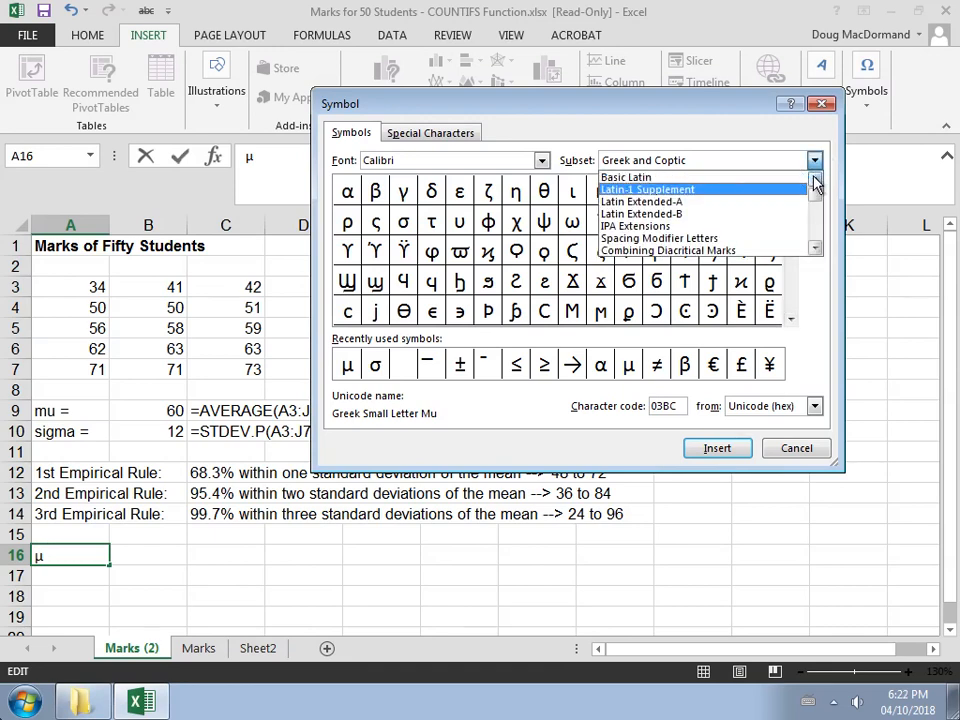
click(797, 180)
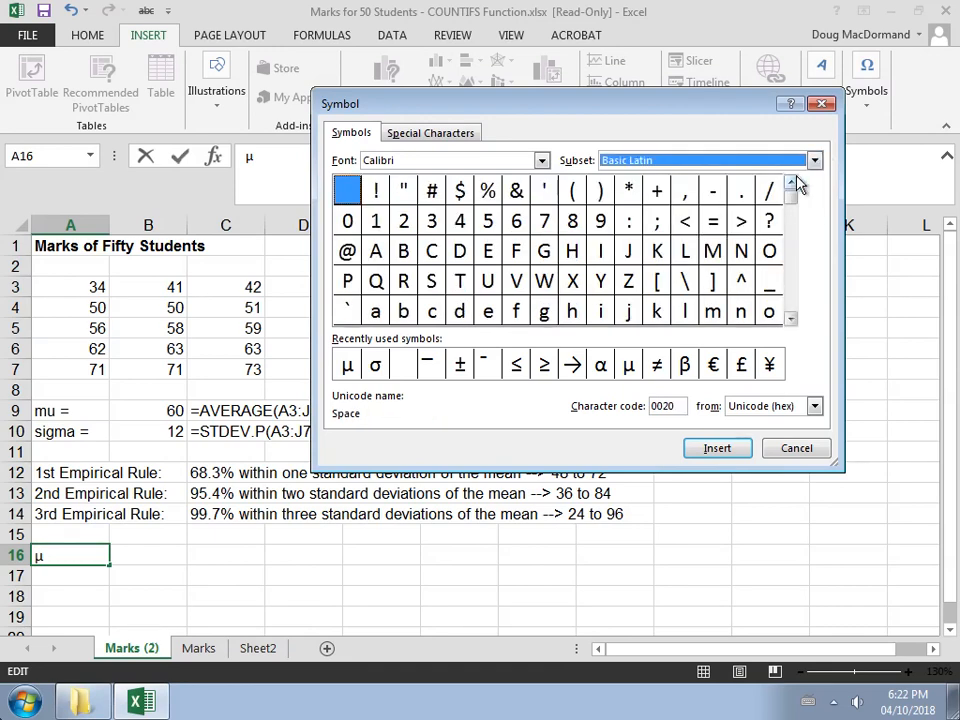
click(792, 319)
click(792, 319)
click(792, 319)
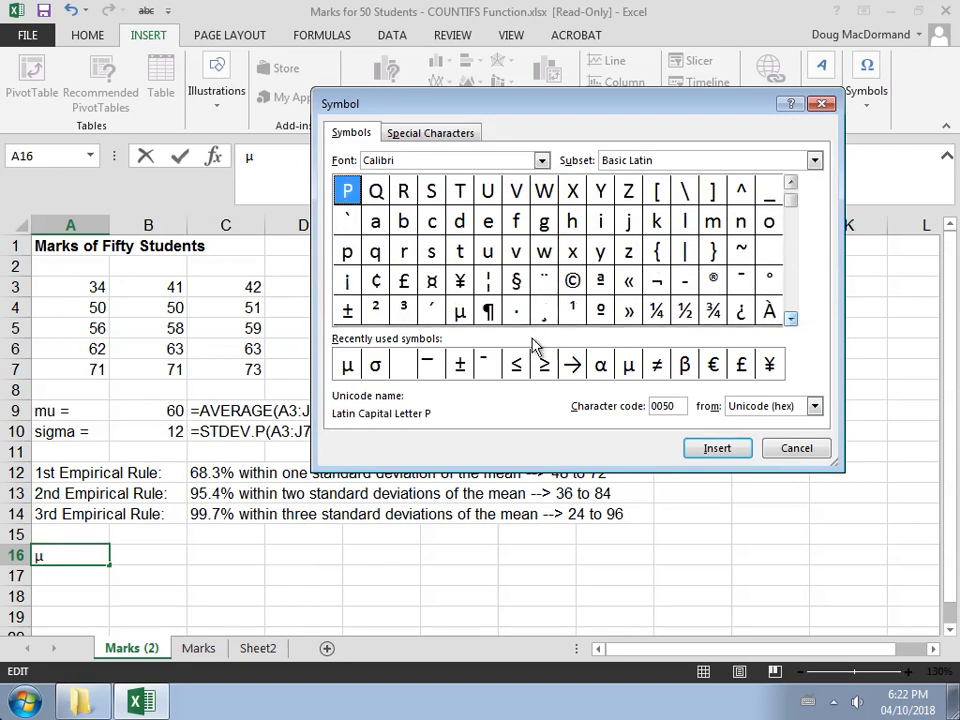
click(348, 312)
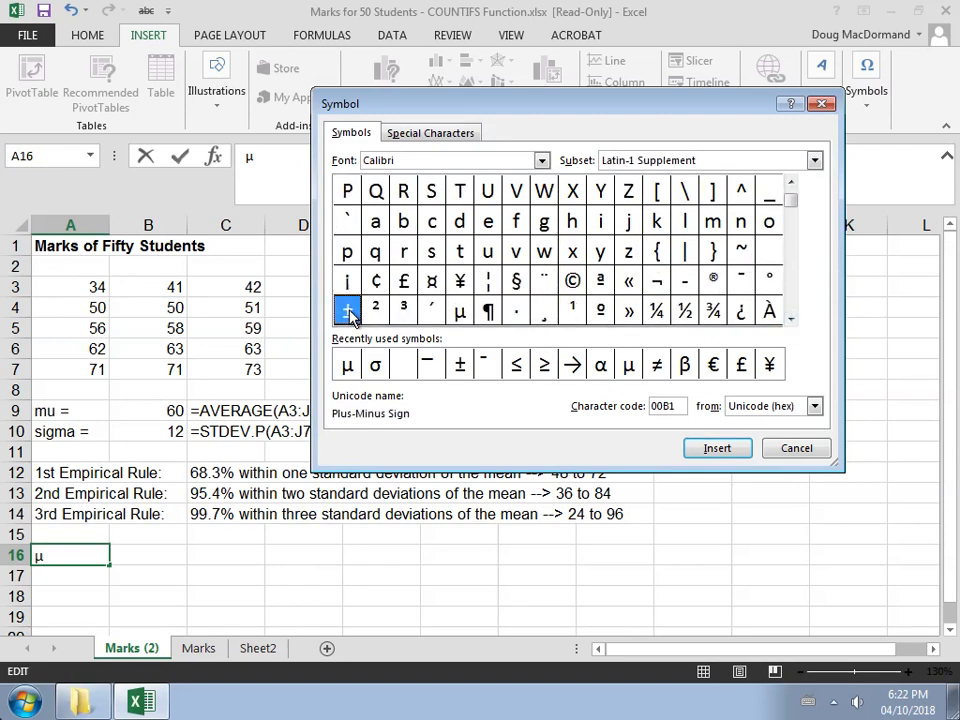
click(716, 448)
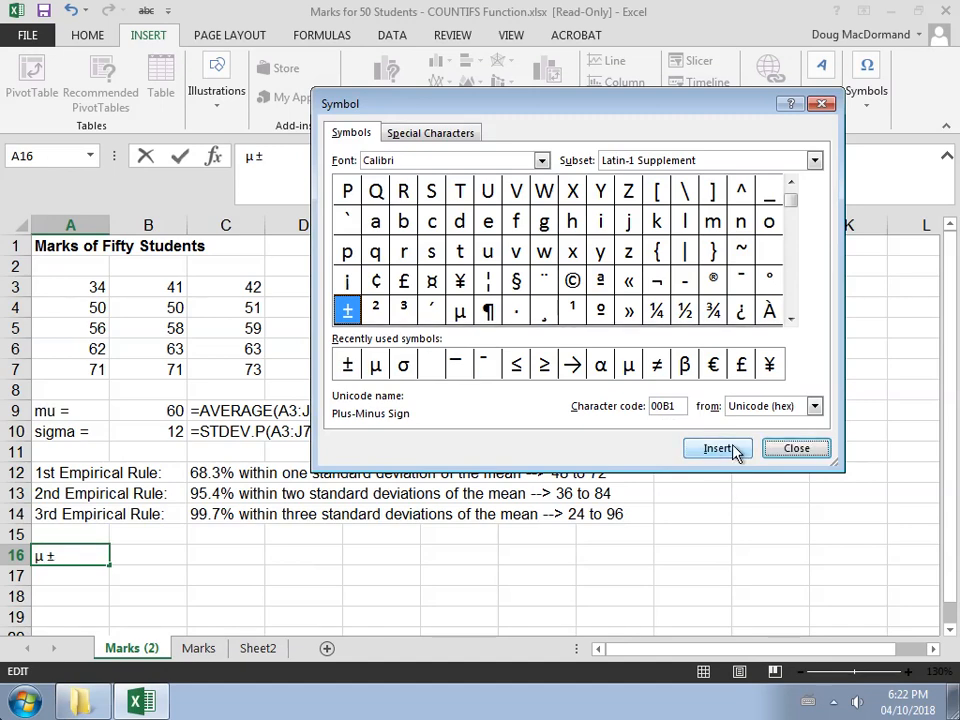
key(Escape)
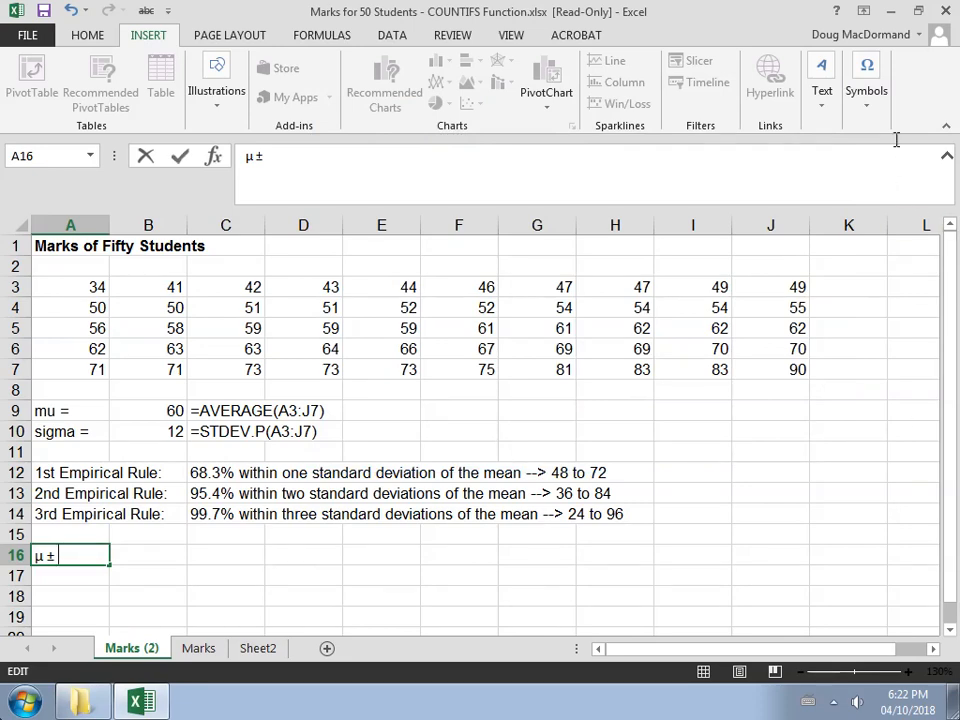
Insert the Greek Small Letter Sigma (σ) from the Greek and Coptic subset after the ± in cell A16 and close the Symbol dialog.
click(866, 68)
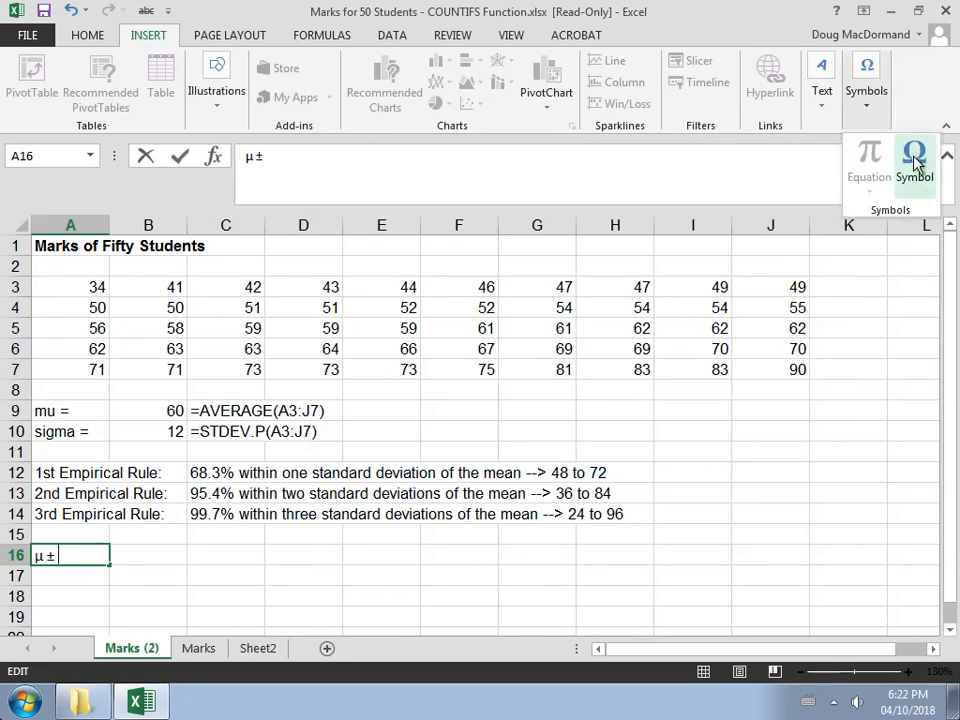
click(855, 158)
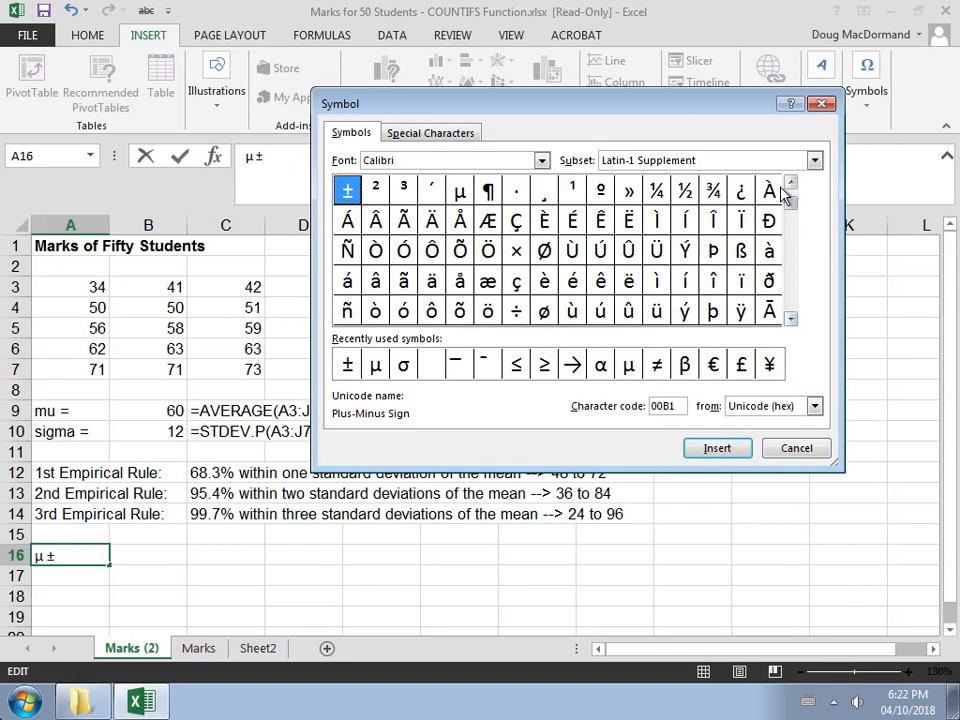
click(814, 163)
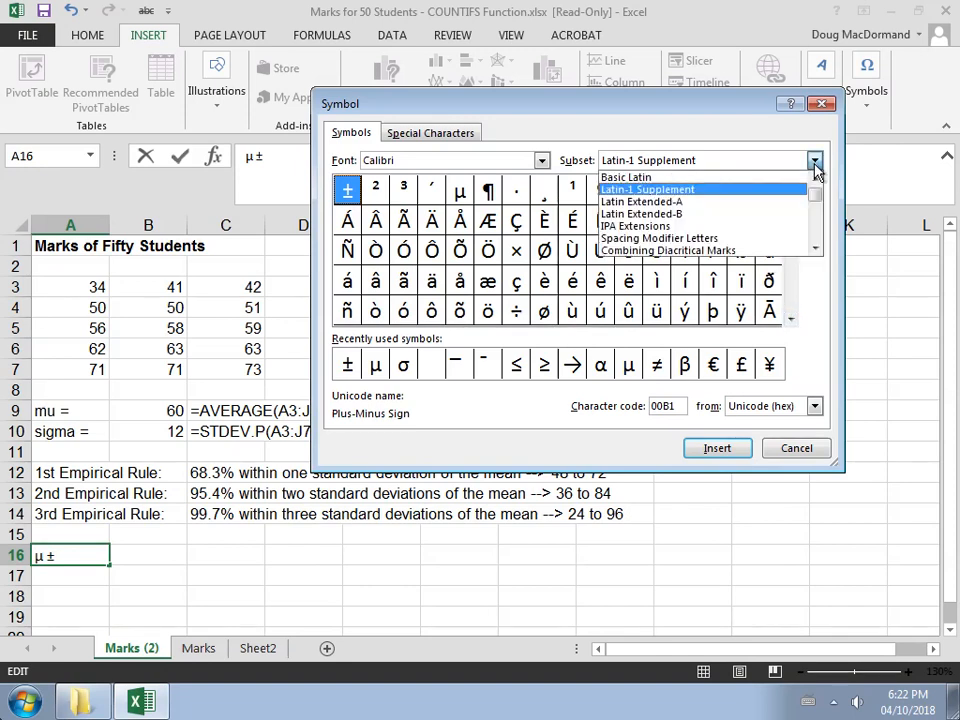
click(817, 248)
click(797, 250)
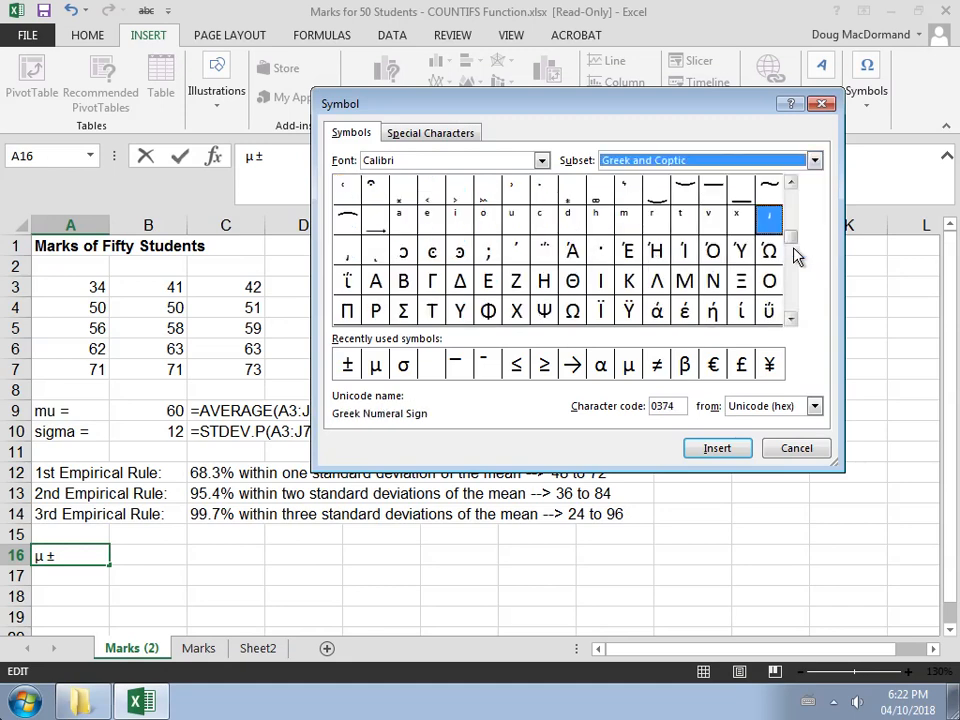
click(793, 319)
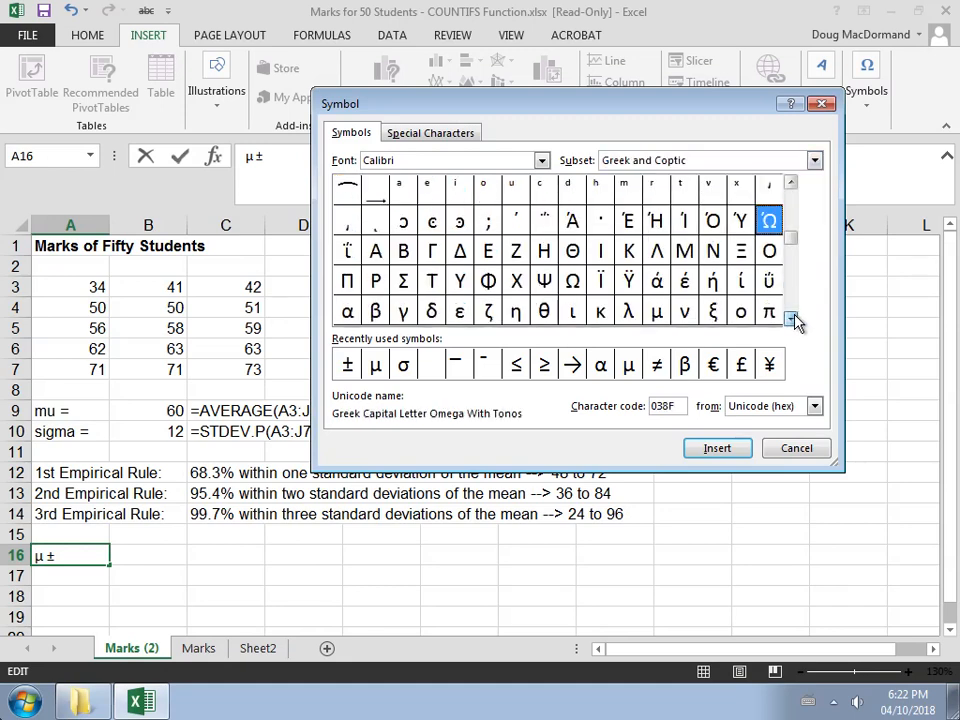
click(793, 319)
click(793, 319)
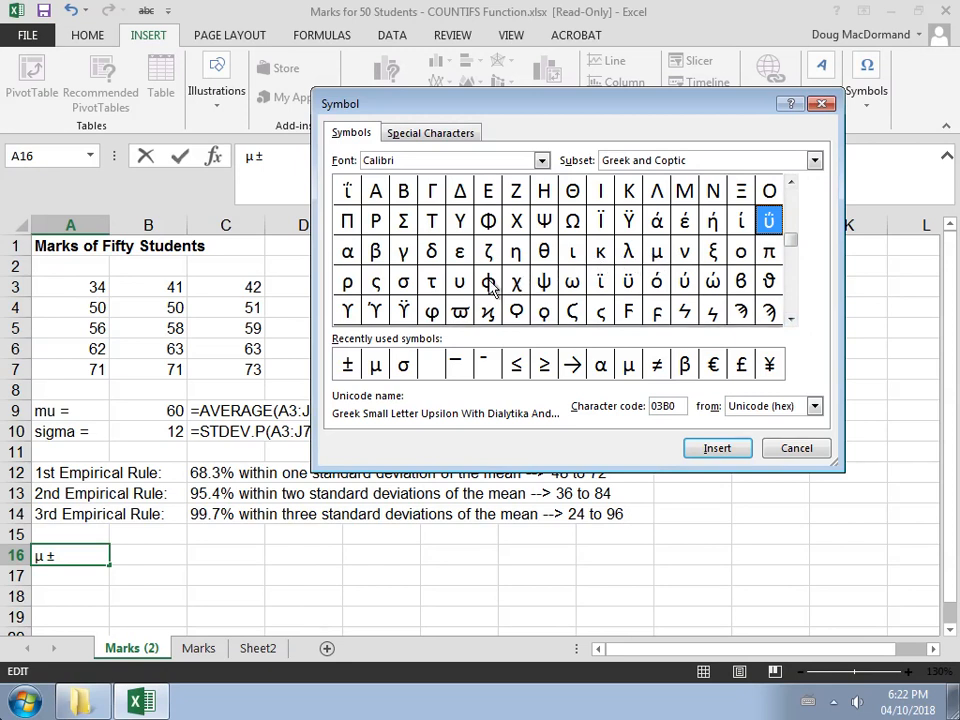
click(405, 287)
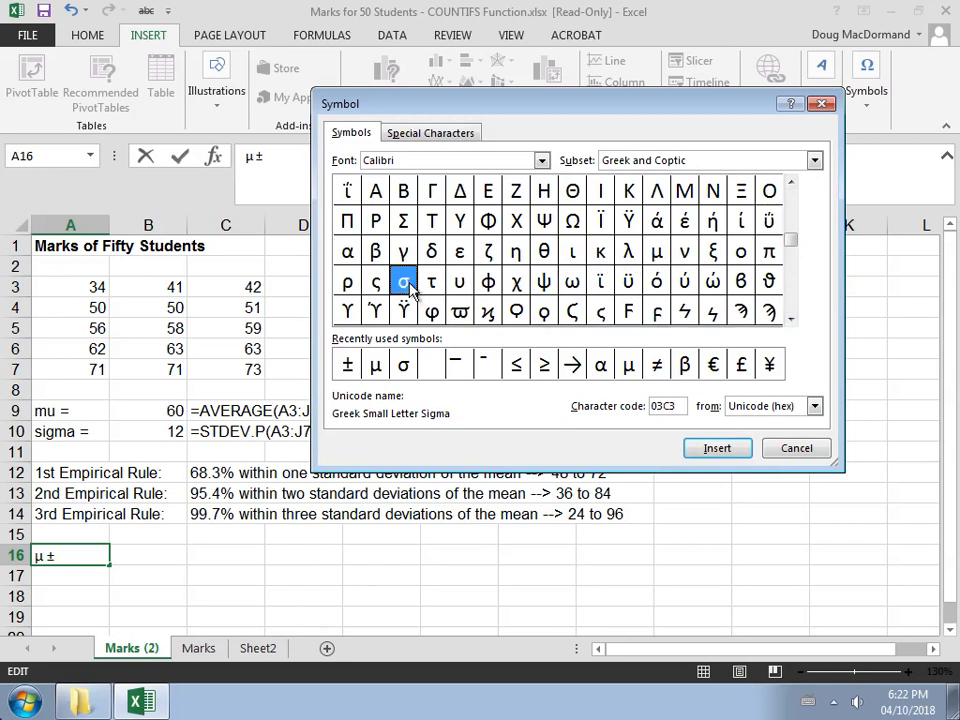
click(716, 448)
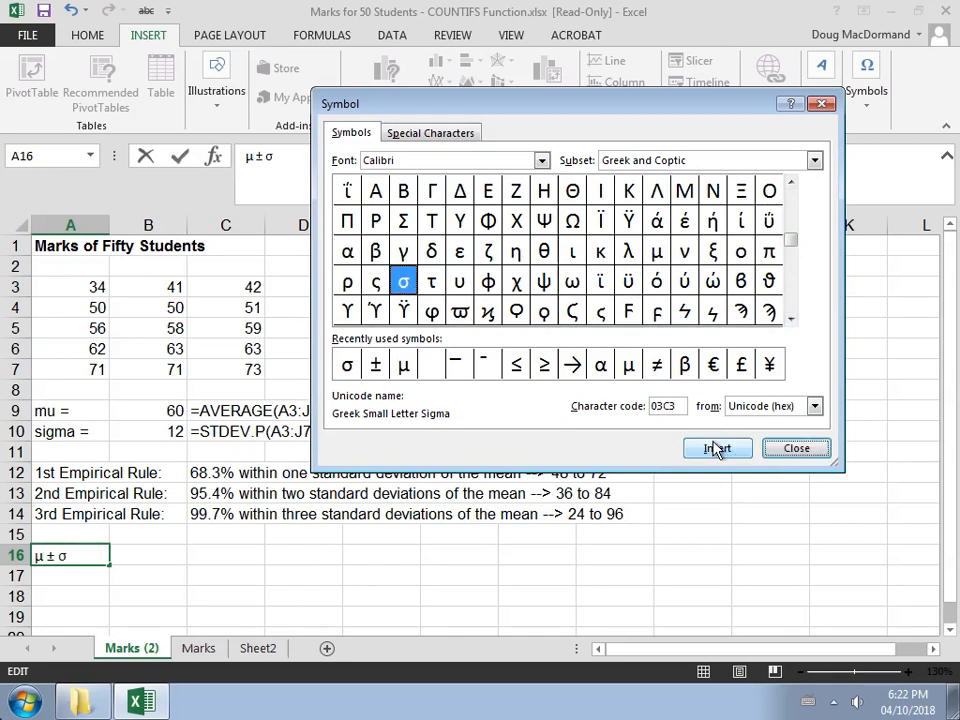
click(781, 449)
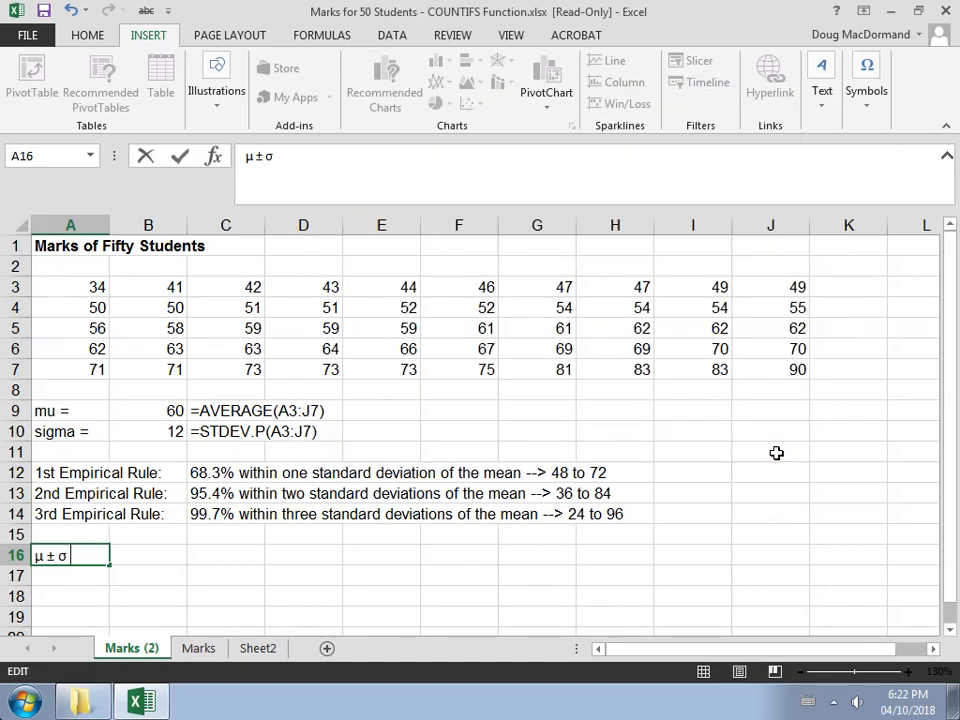
Complete the label in cell A16 as "μ ± 1 σ =" by adding the equals sign and the 1 before sigma.
text(=)
key(Left)
key(Left)
key(Left)
text(1)
key(Return)
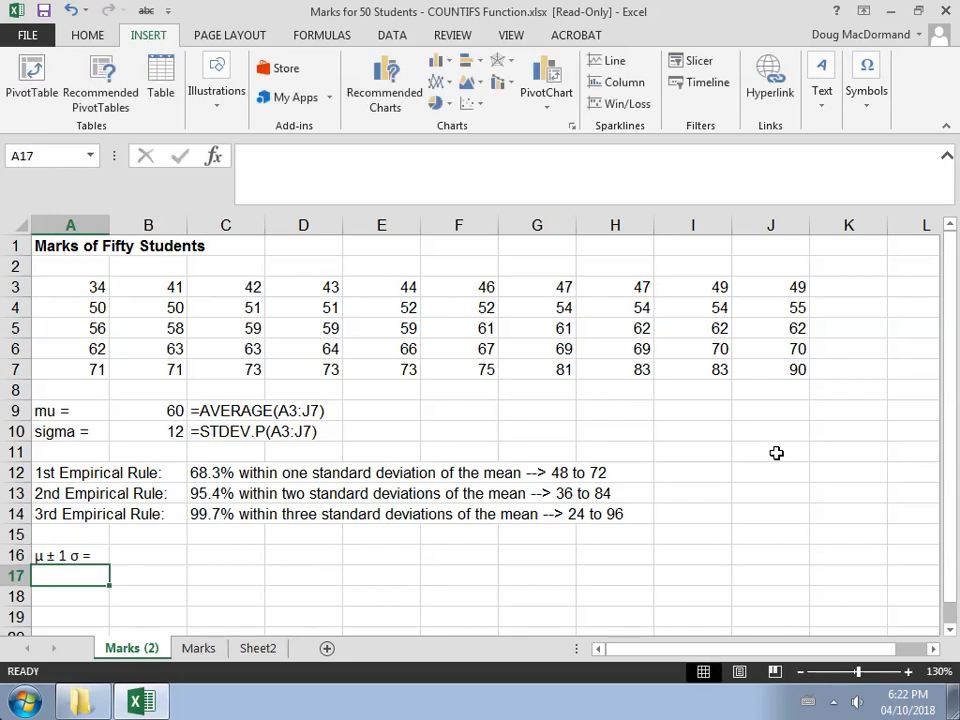
Copy the label in cell A16 into cells A17 and A18.
key(Up)
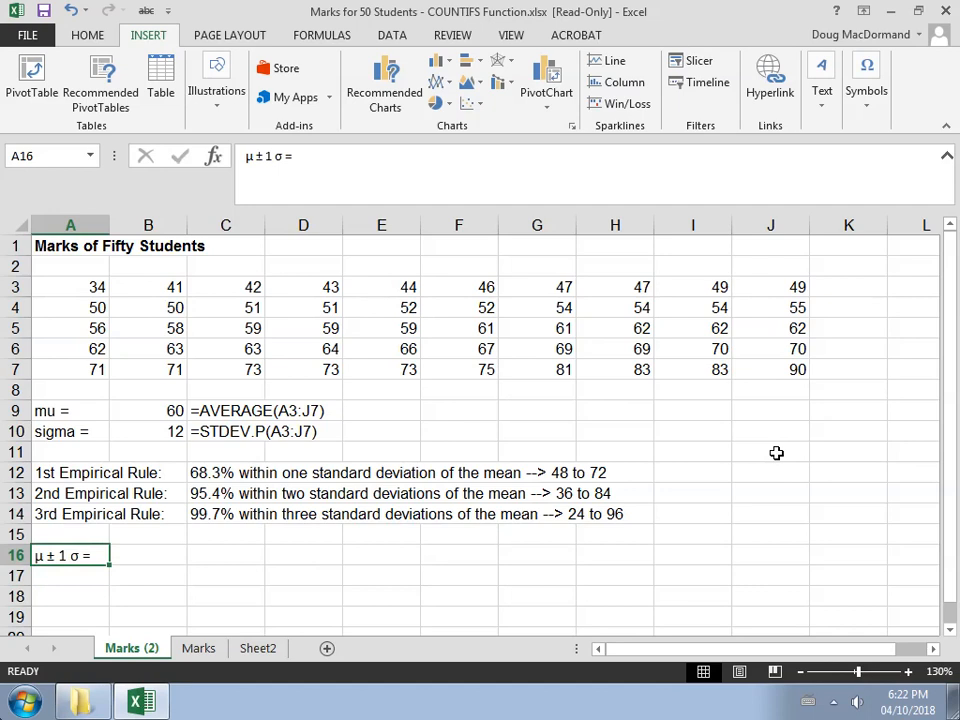
key(ctrl+c)
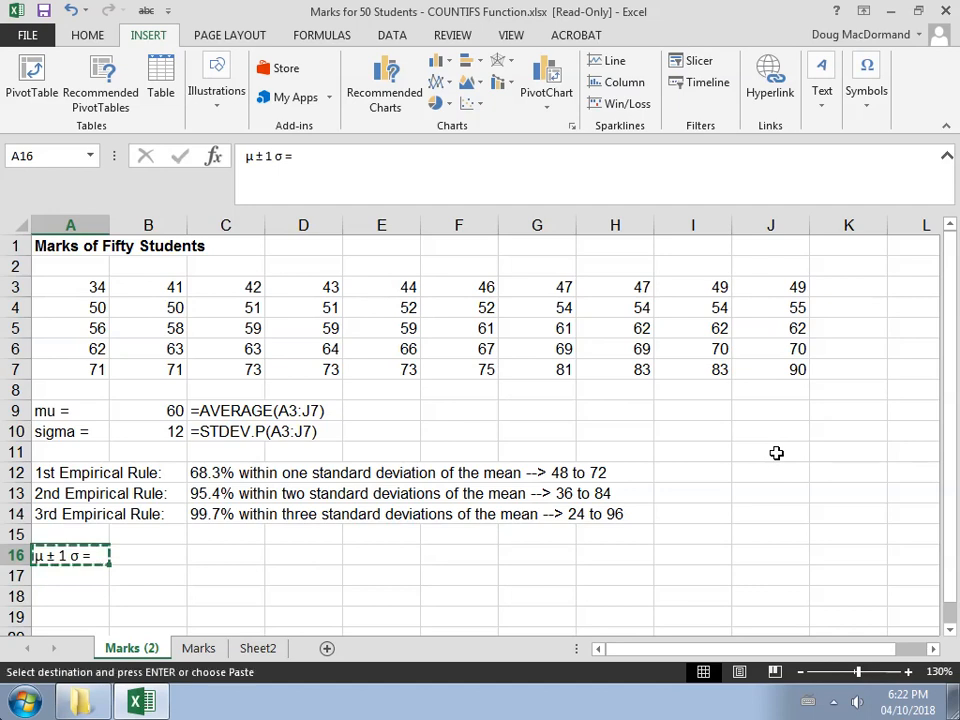
key(Down)
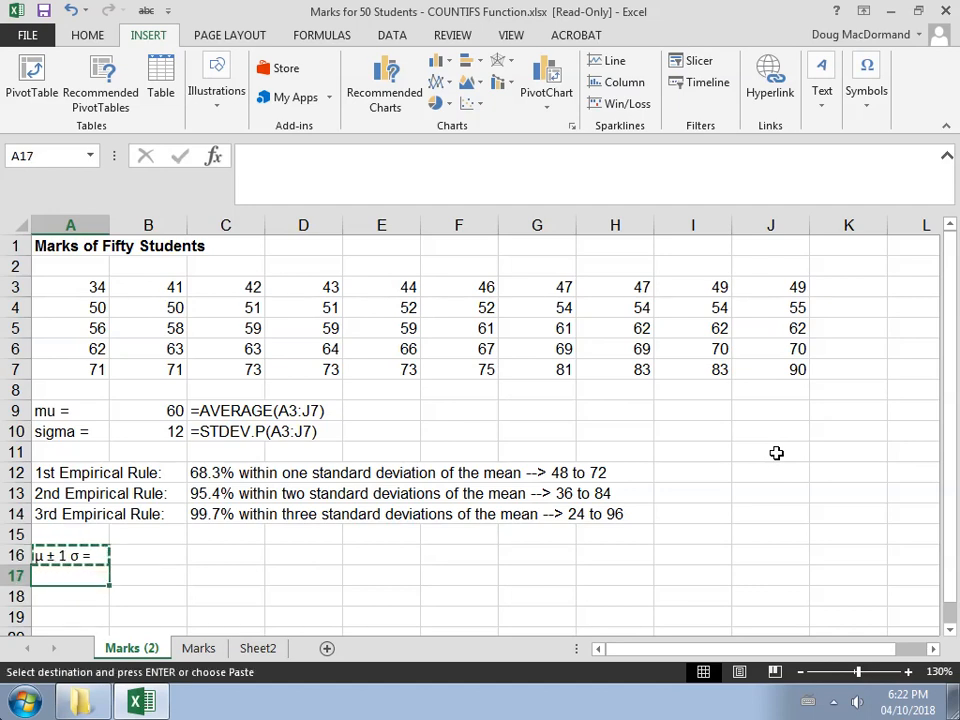
key(ctrl+v)
key(Down)
key(ctrl+v)
Change the number before sigma to 2 in cell A17 and to 3 in cell A18.
key(Up)
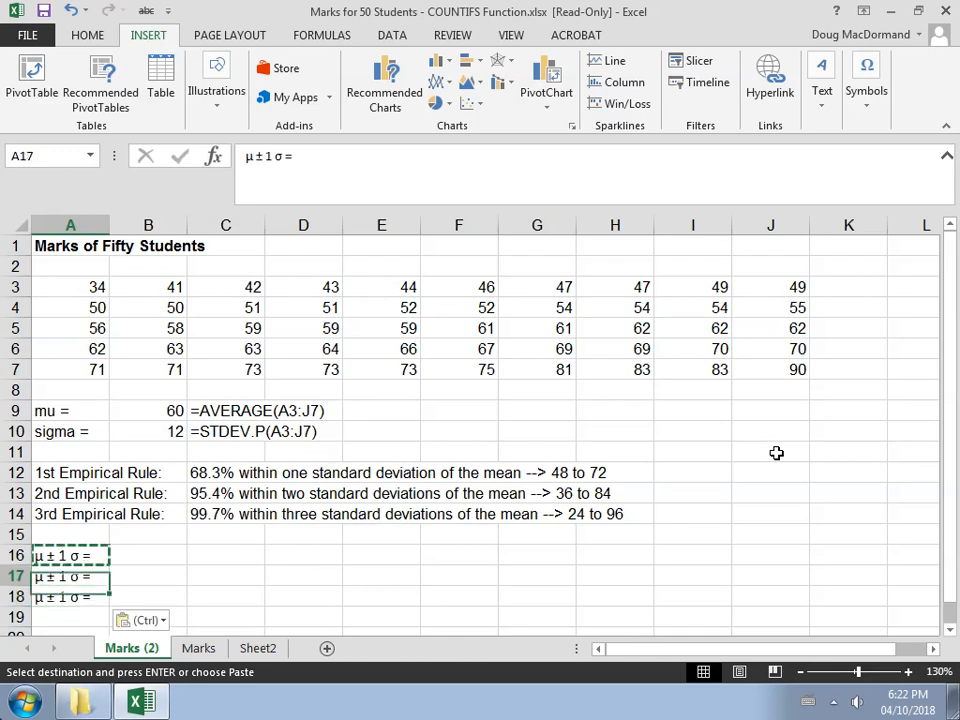
click(268, 156)
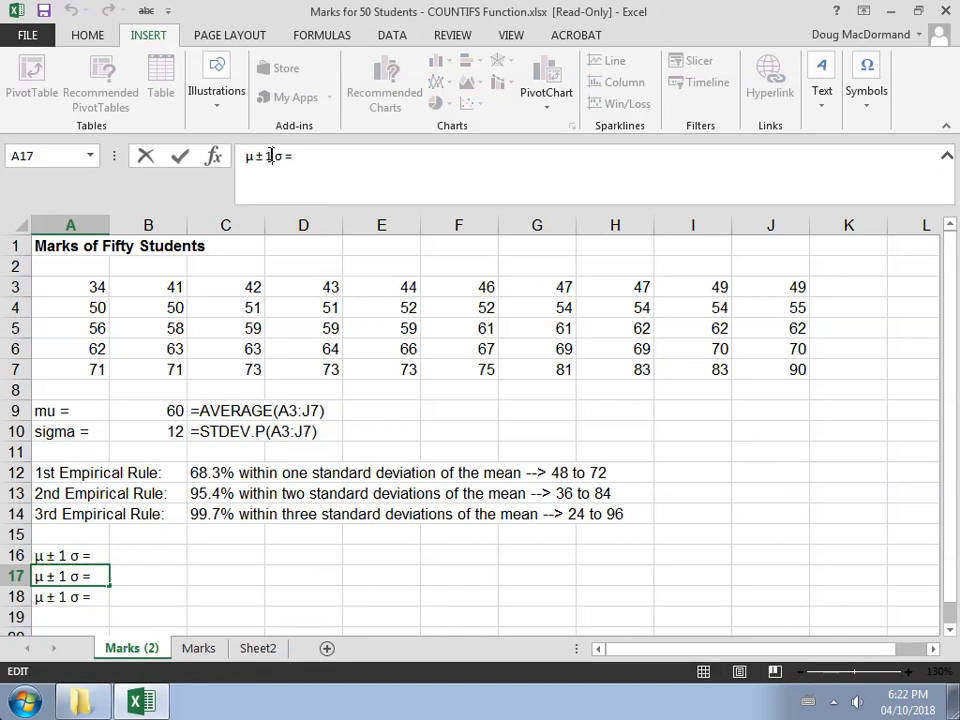
key(Delete)
text(2)
key(Return)
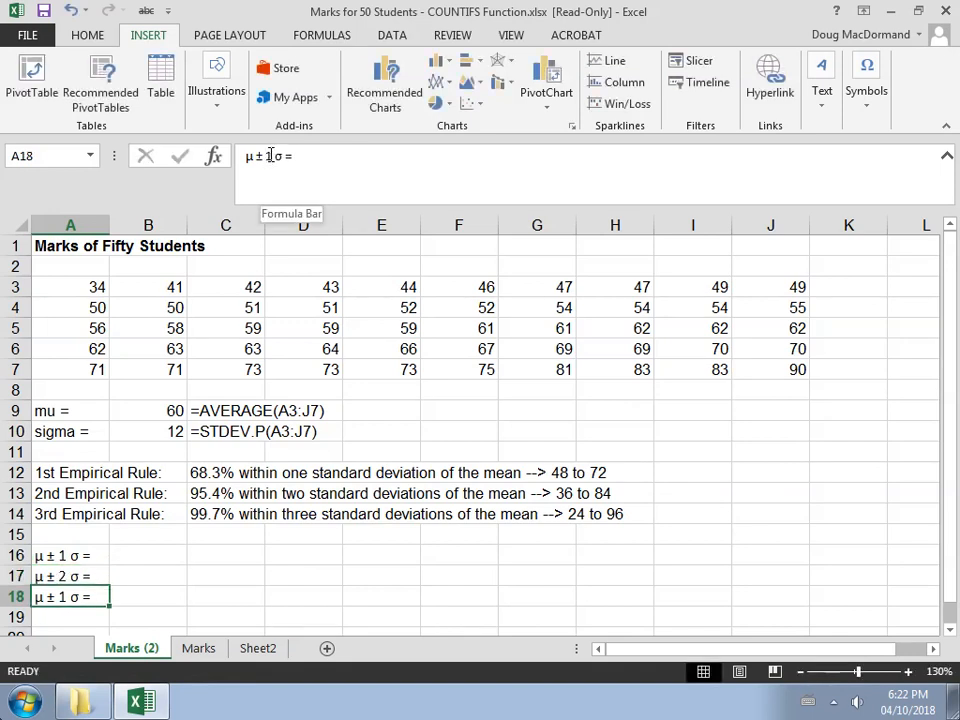
click(271, 156)
key(Delete)
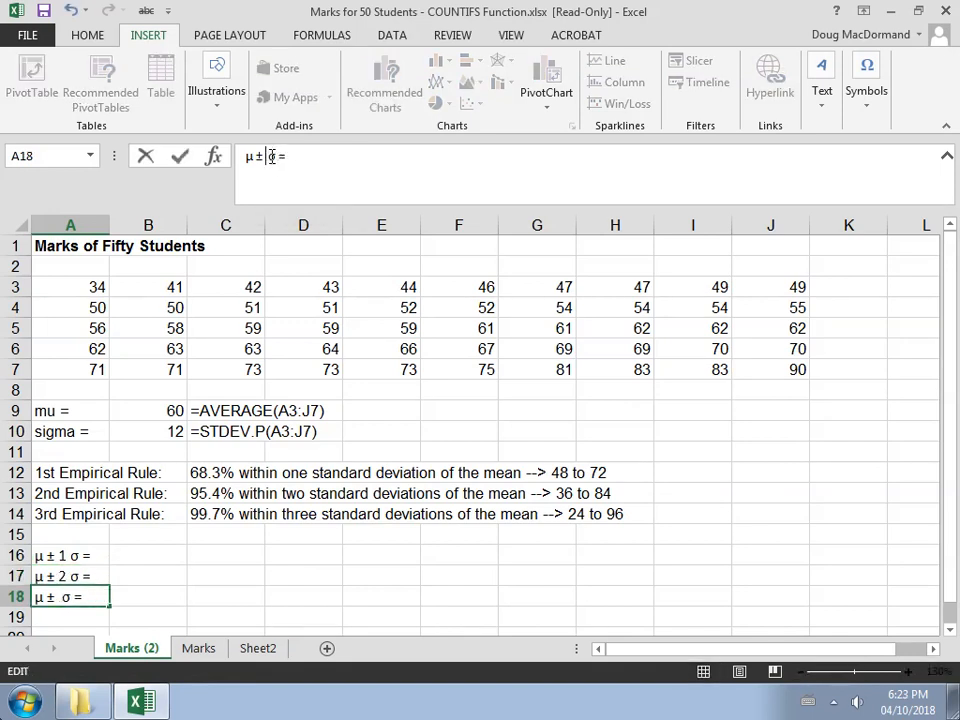
text(3)
key(Return)
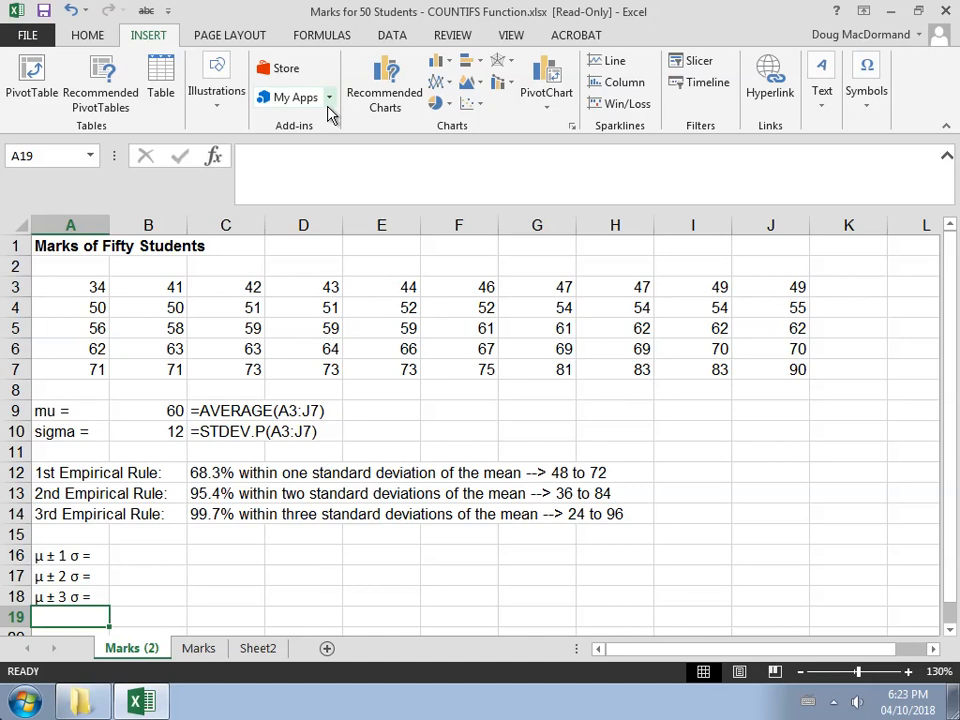
Enter x in cell A19 and add the Combining Overline from the Combining Diacritical Marks subset to make an x-bar.
text(x)
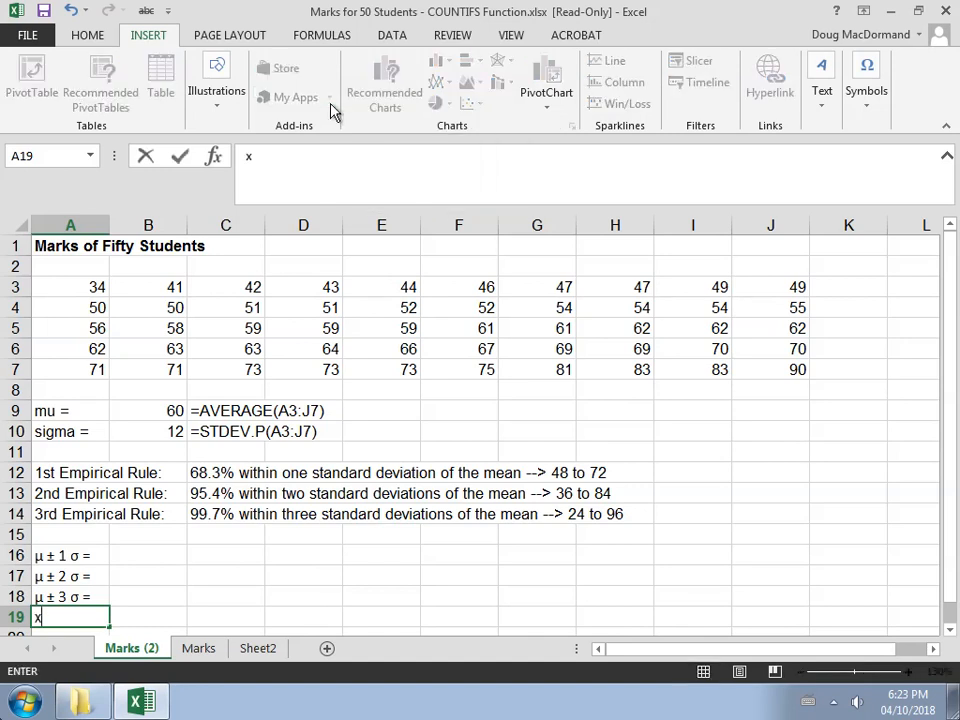
click(866, 84)
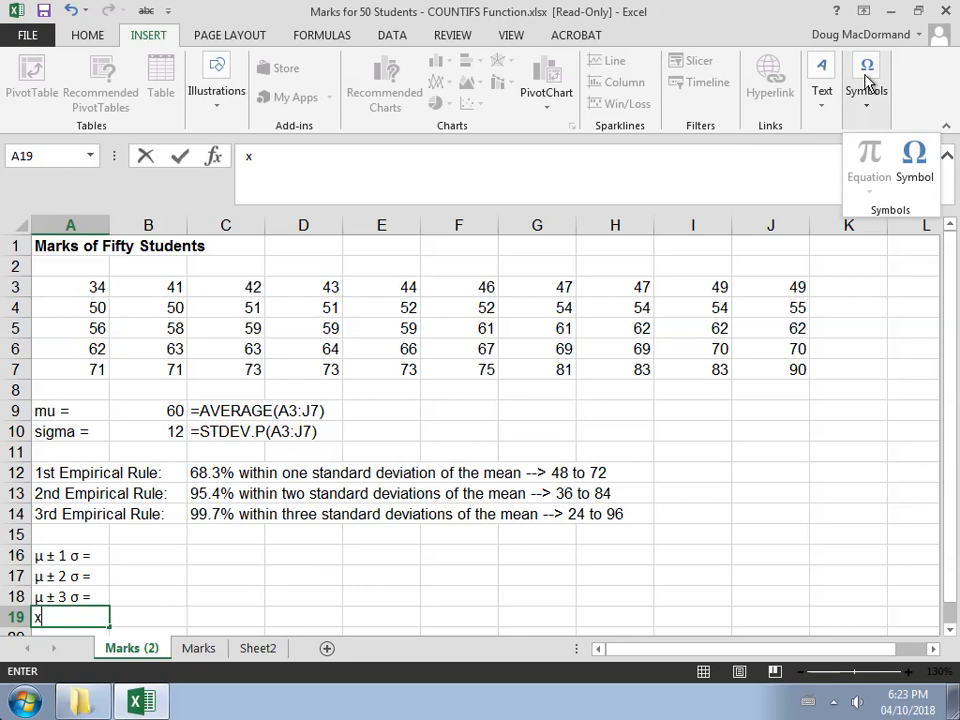
click(910, 165)
click(815, 162)
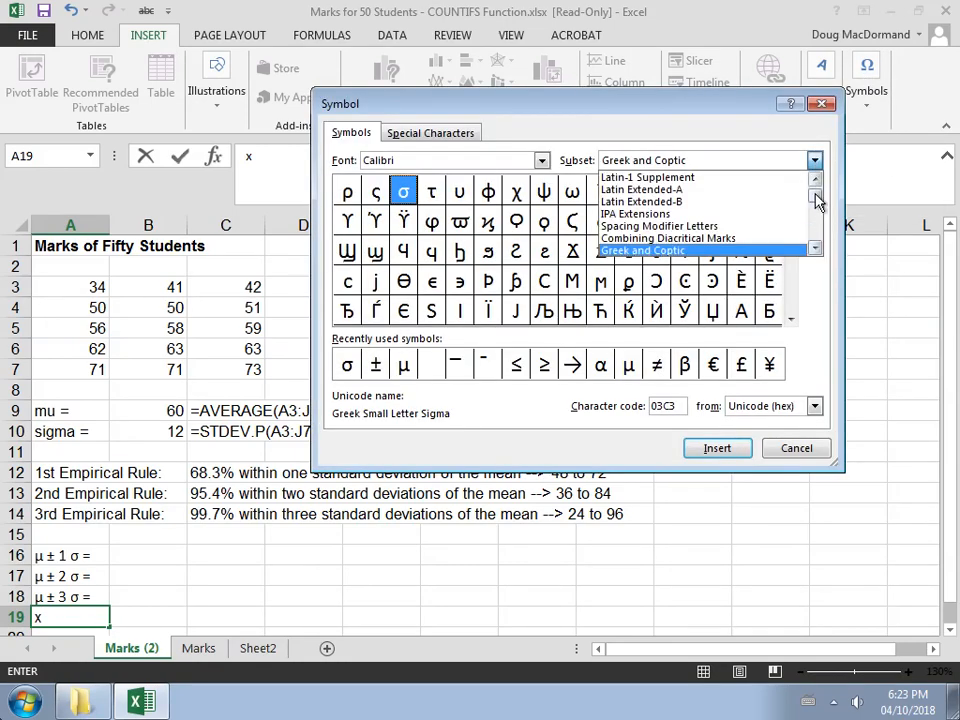
click(652, 239)
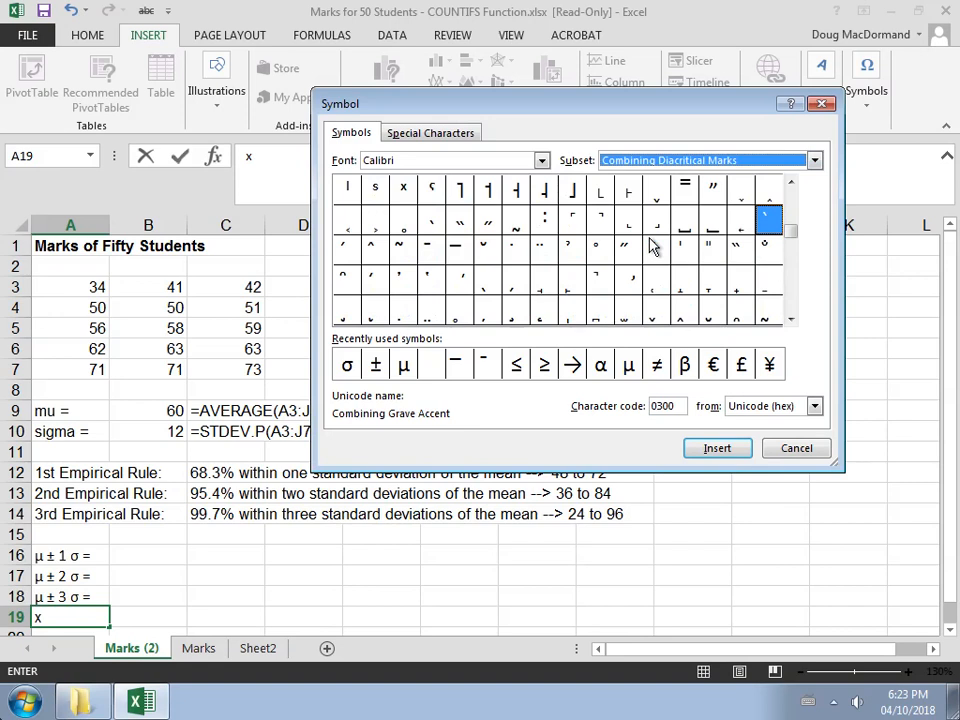
click(460, 251)
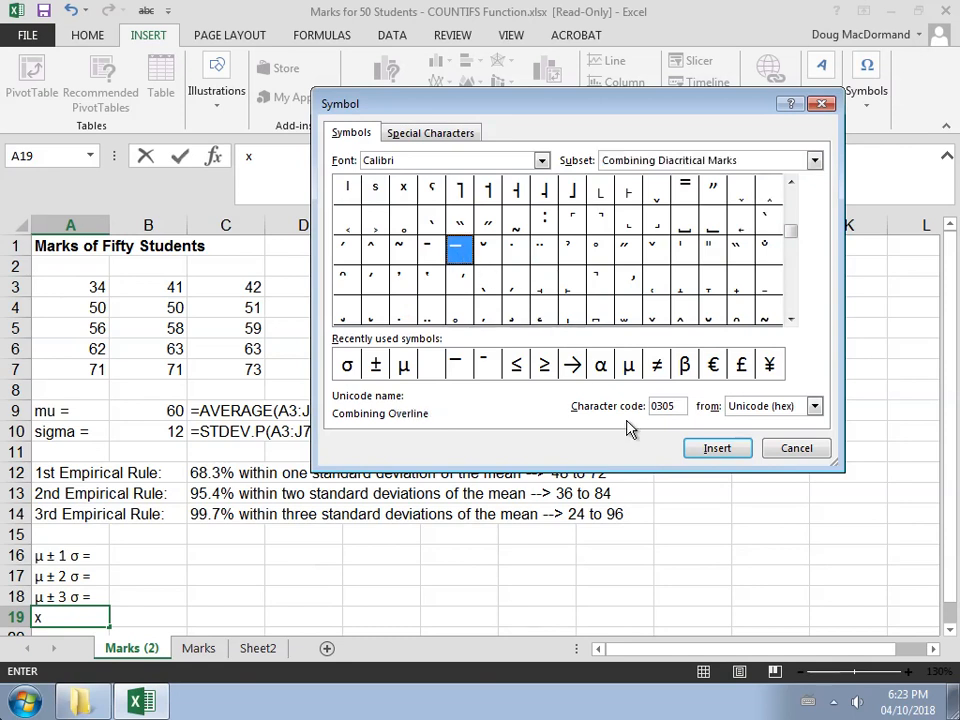
click(700, 452)
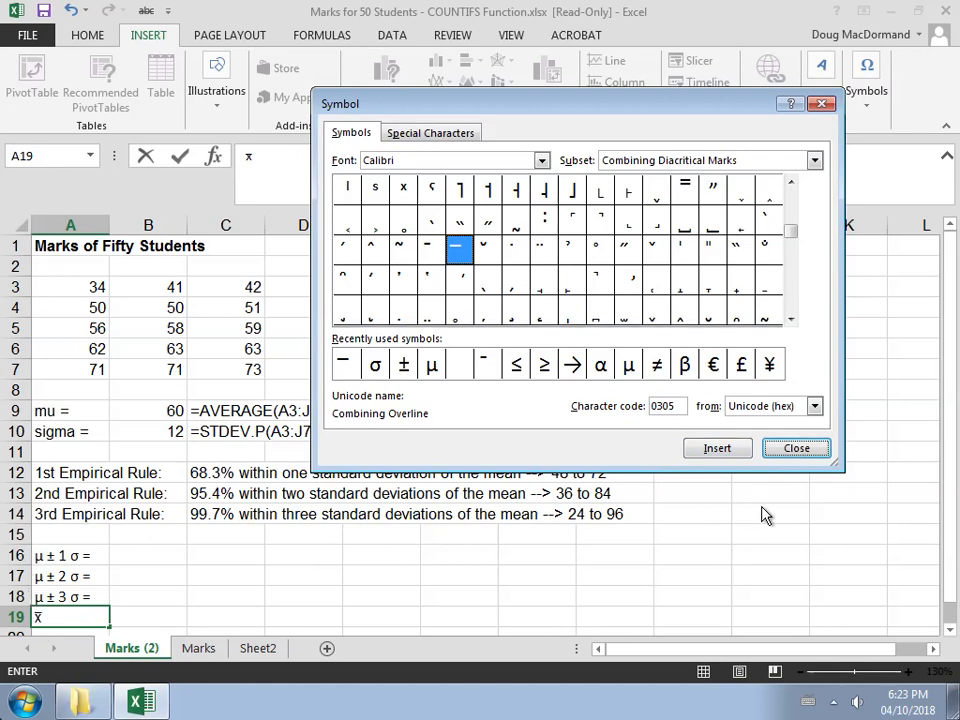
click(795, 452)
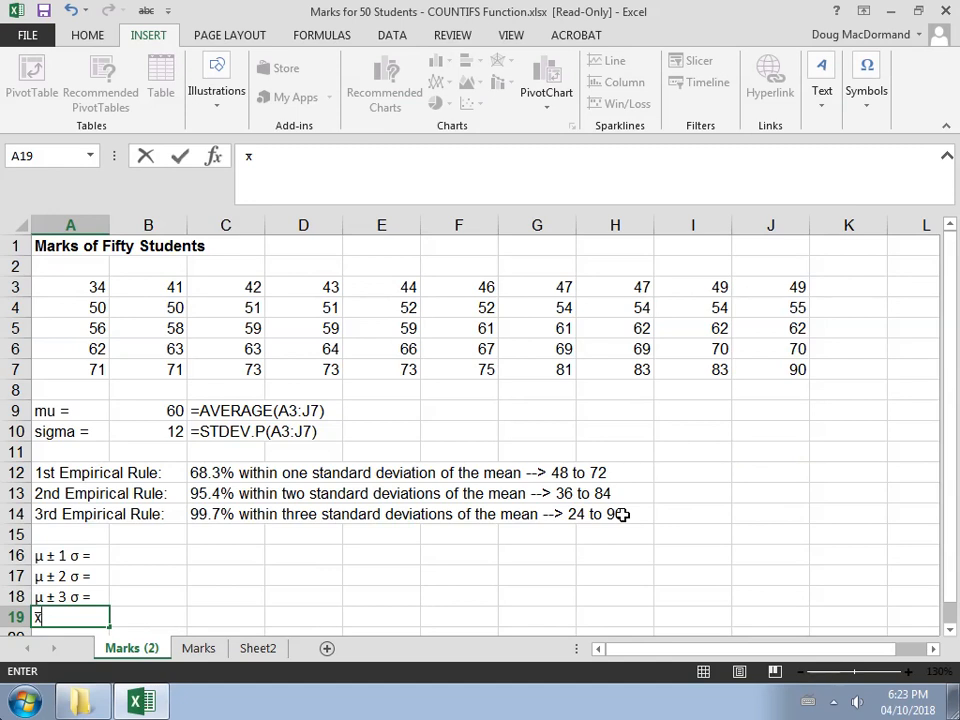
Delete the x-bar from cell A19, leaving the cell empty.
key(BackSpace)
key(Return)
key(Up)
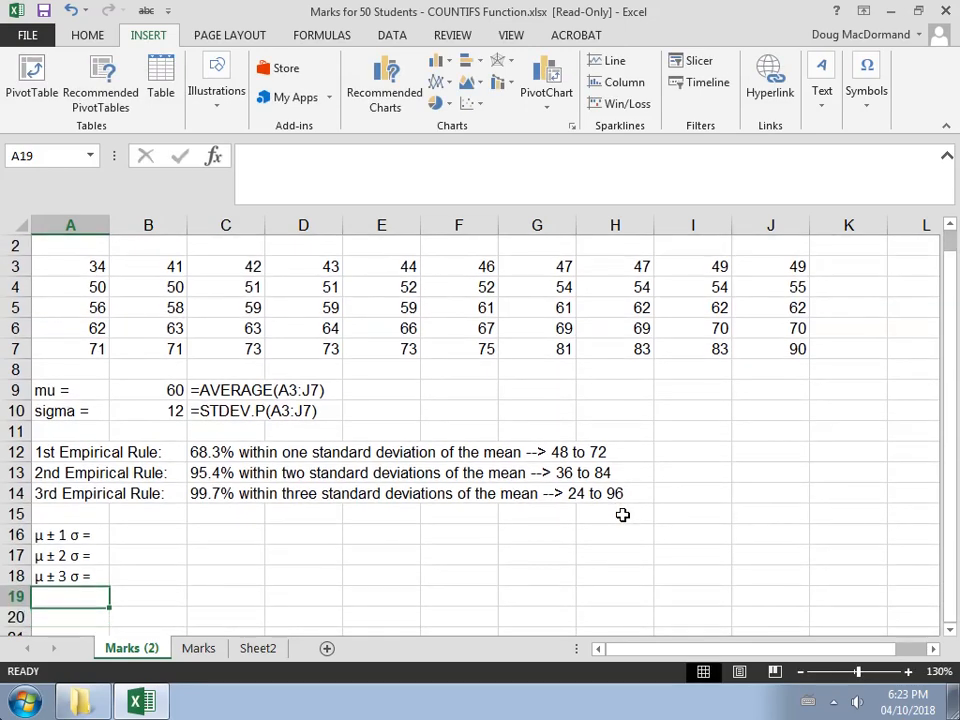
Return to cell A1 at the start of the worksheet.
key(ctrl+Up)
key(ctrl+Up)
key(ctrl+Up)
key(ctrl+Up)
key(ctrl+Up)
key(ctrl+Up)
key(ctrl+Up)
key(ctrl+Up)
key(ctrl+Up)
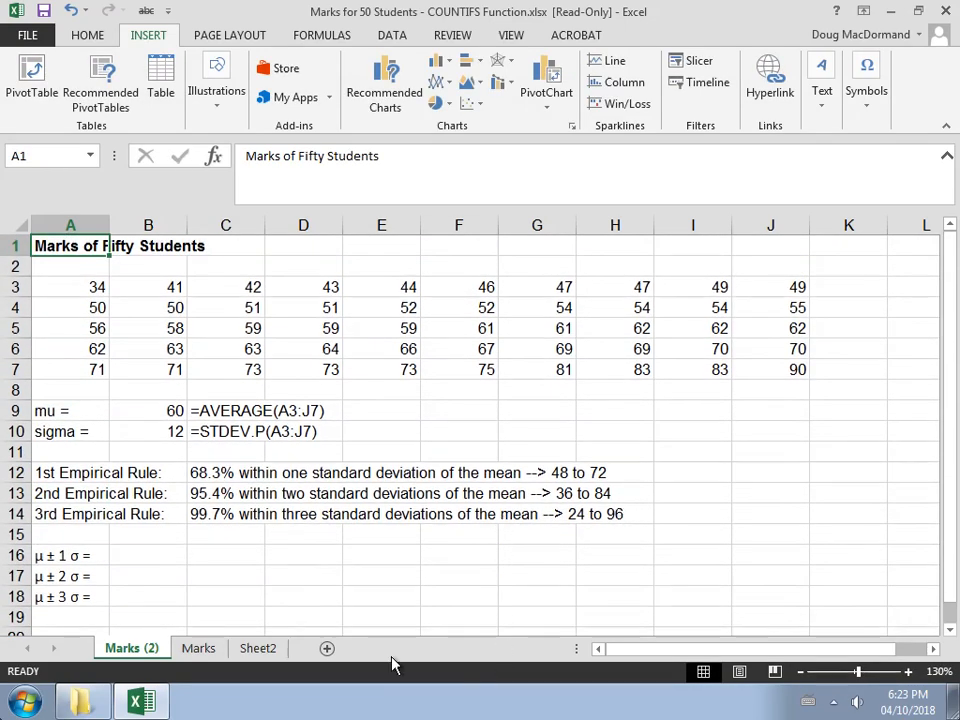
Insert the statistical function COUNTIFS in cell B16 with the marks A3:J7 as its first criteria range.
click(156, 555)
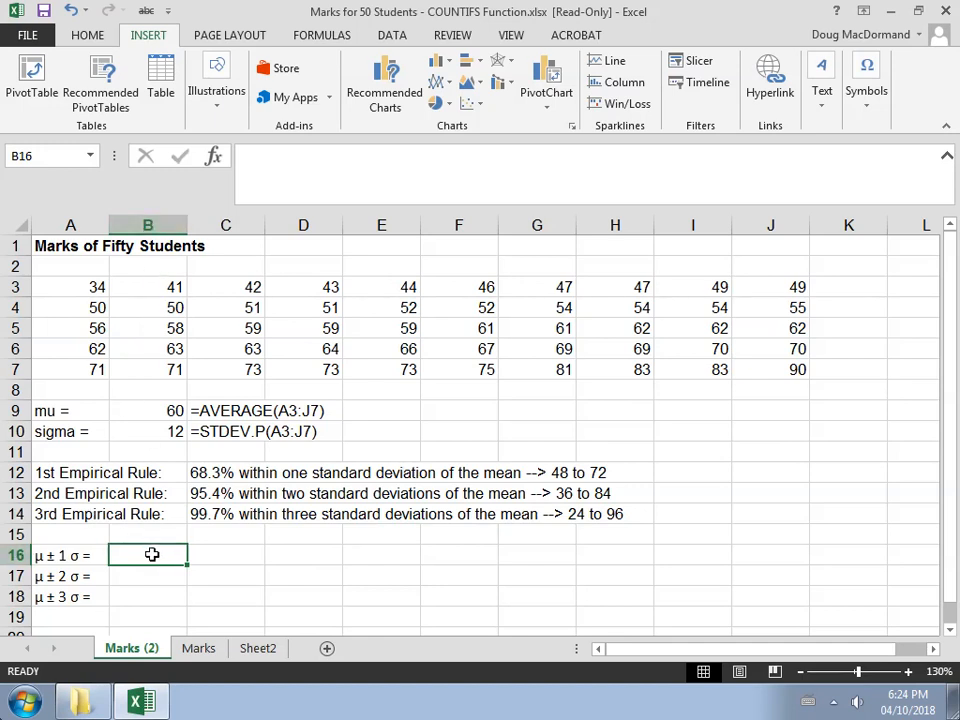
click(332, 38)
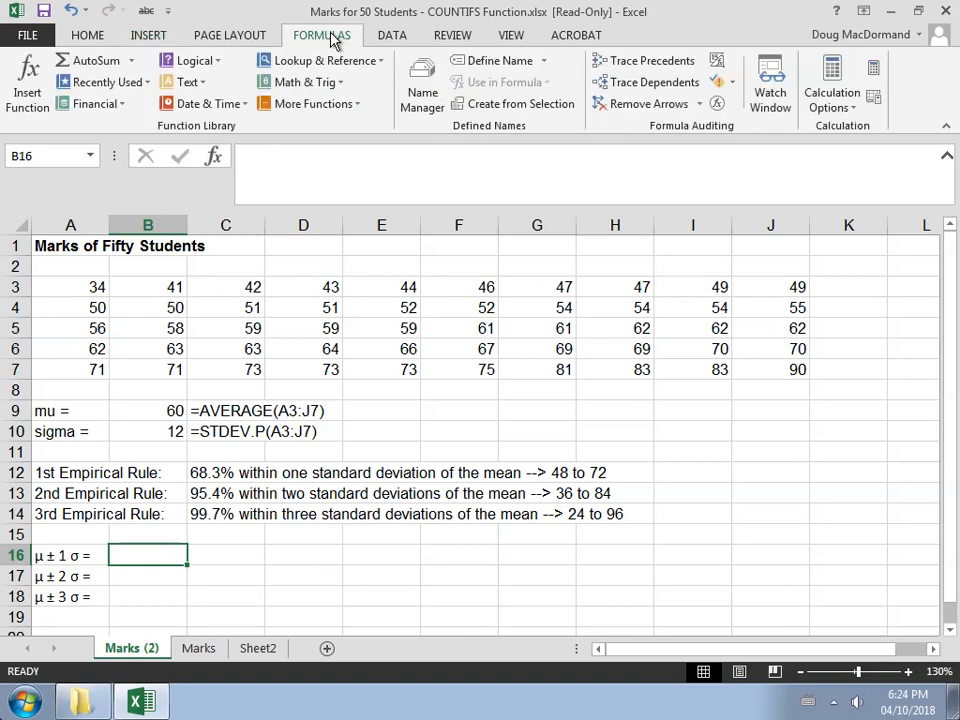
click(334, 104)
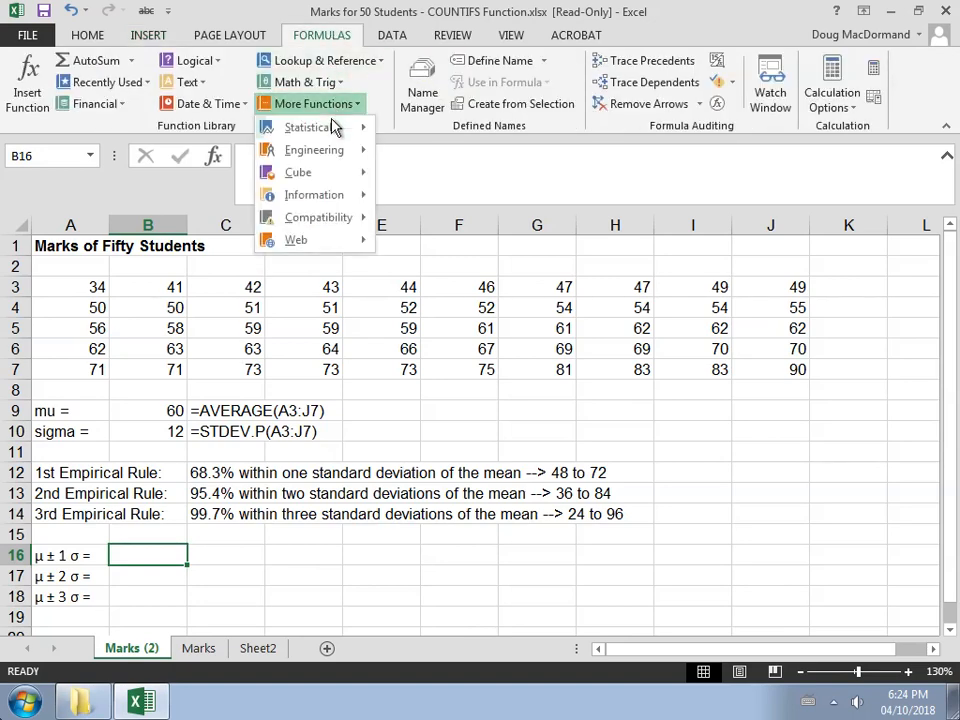
mouse_move(333, 128)
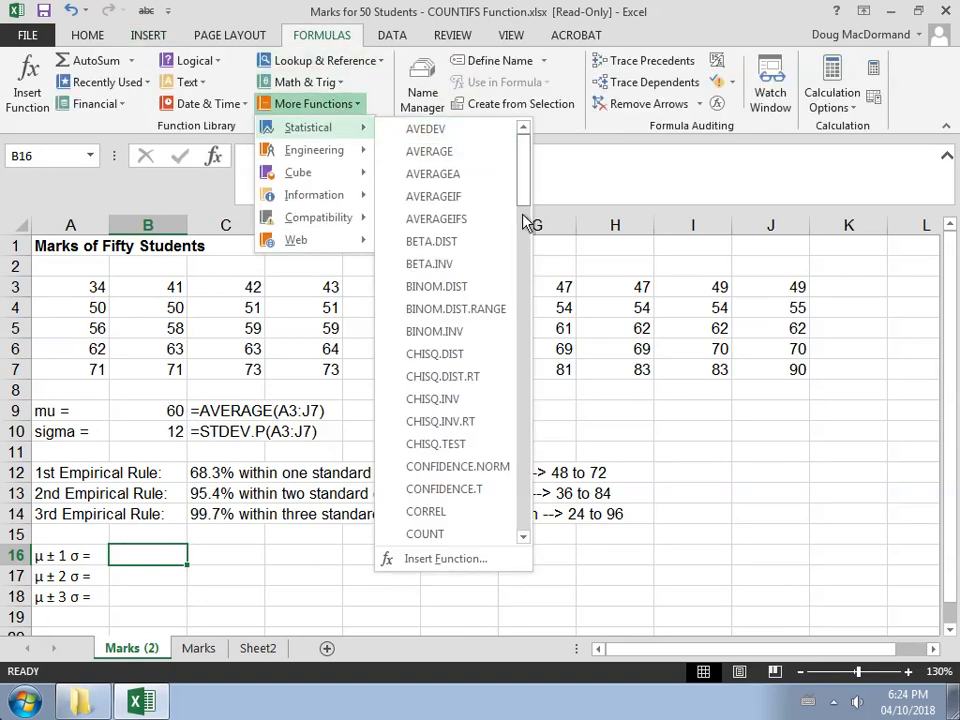
click(524, 284)
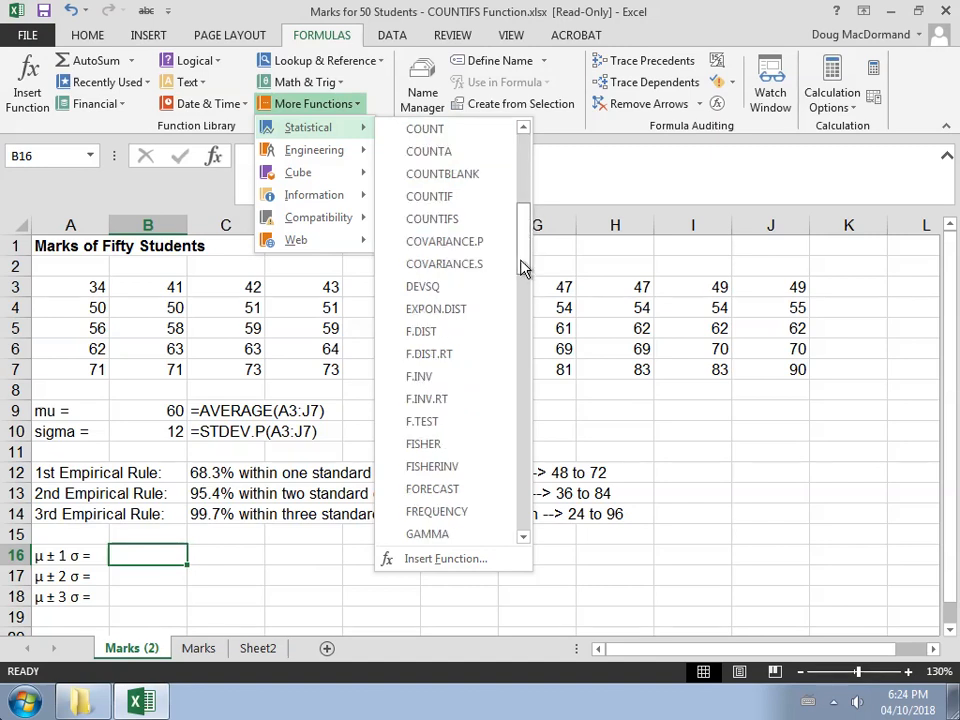
click(477, 222)
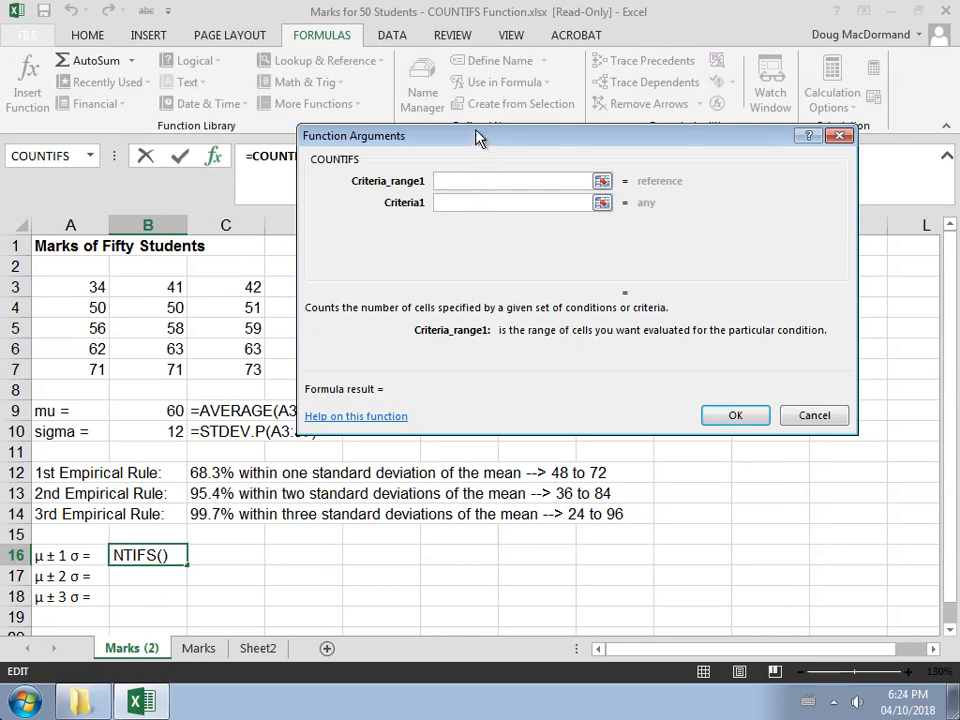
drag(479, 138, 489, 401)
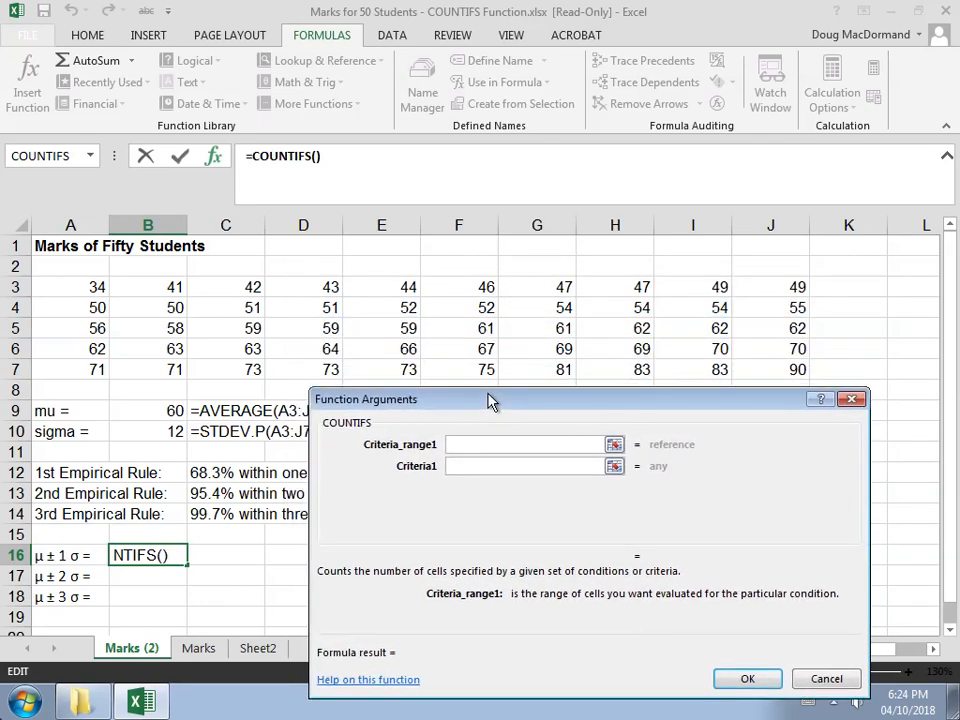
drag(93, 286, 737, 371)
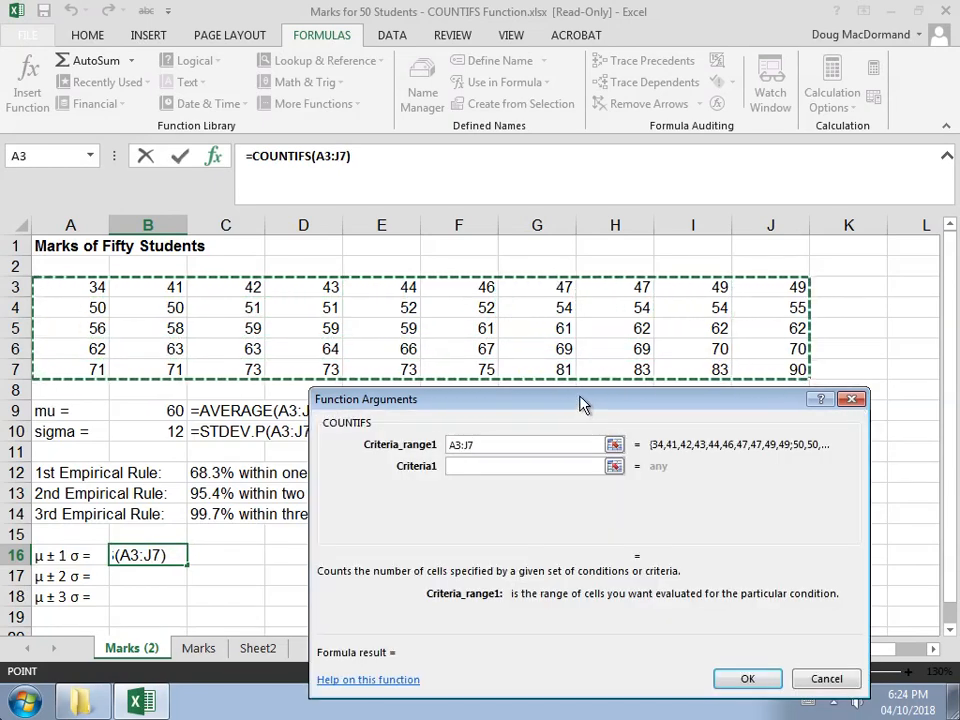
Make the first criteria range of the COUNTIFS function absolute, as $A$3:$J$7.
drag(580, 405, 510, 160)
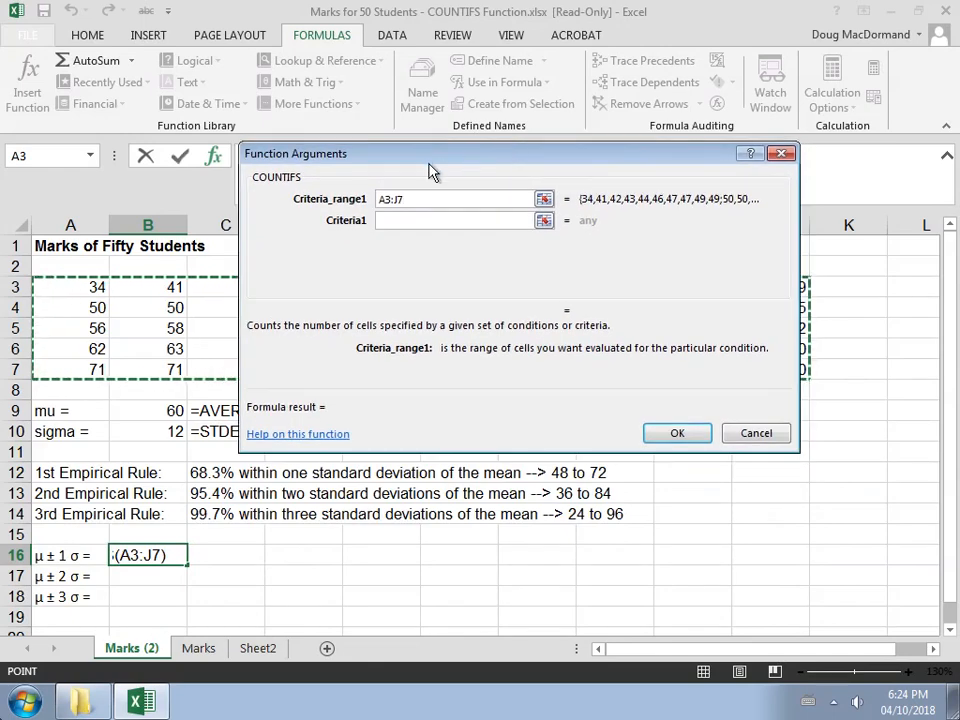
click(381, 199)
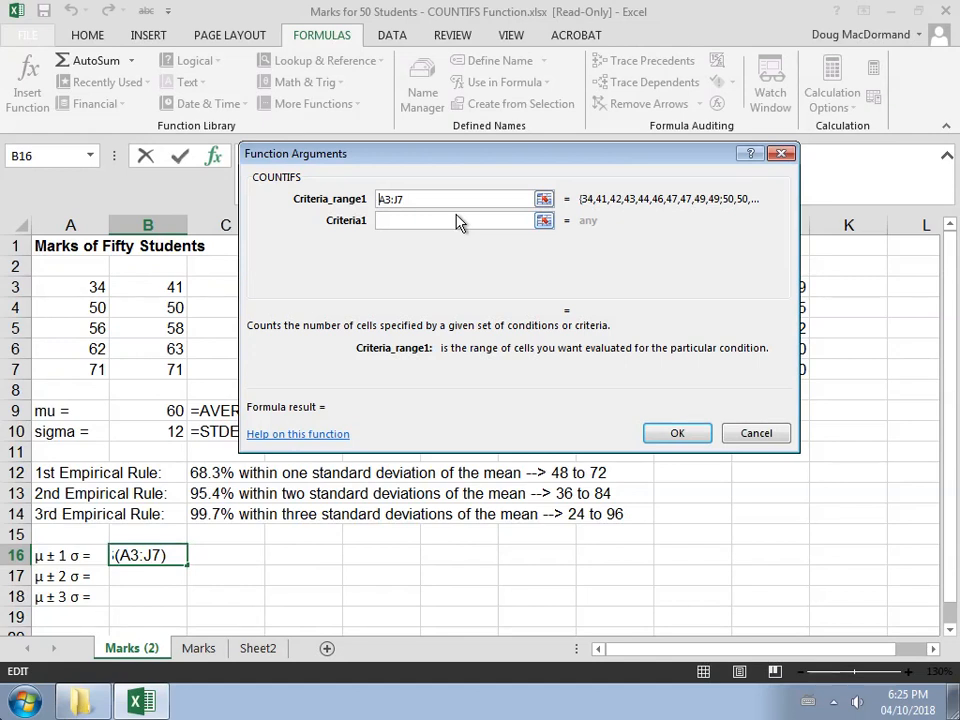
text($A)
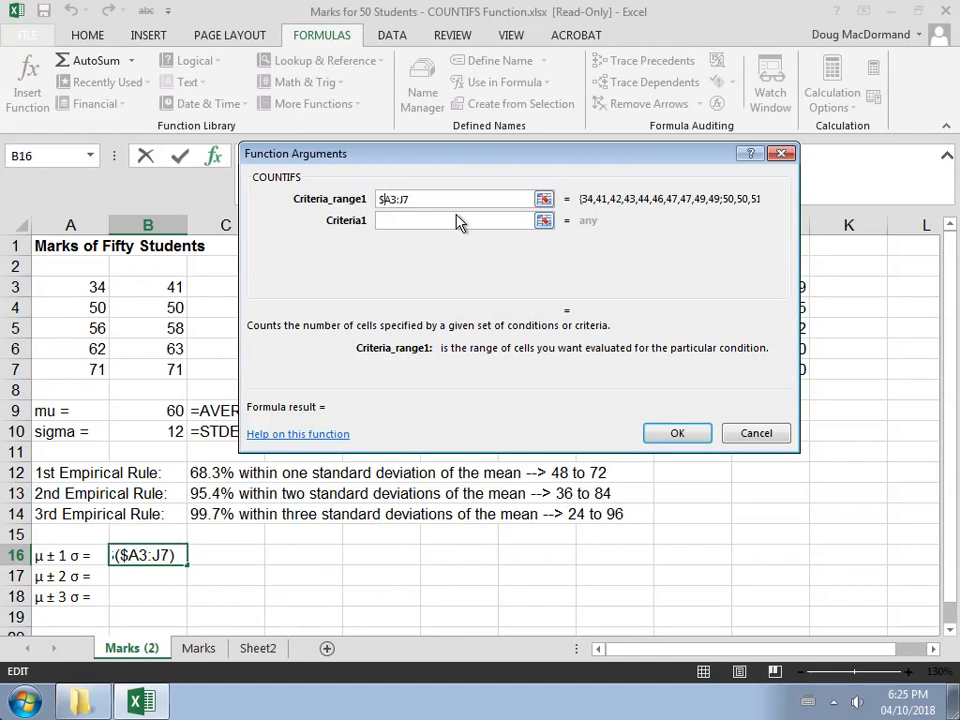
text($3:$)
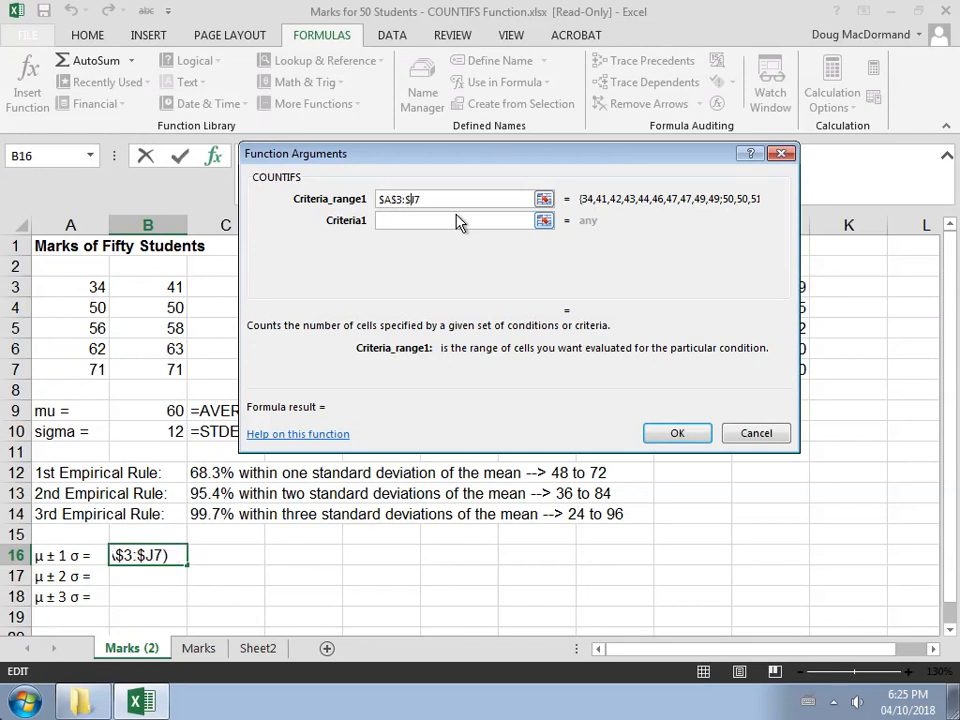
key(Right)
text($)
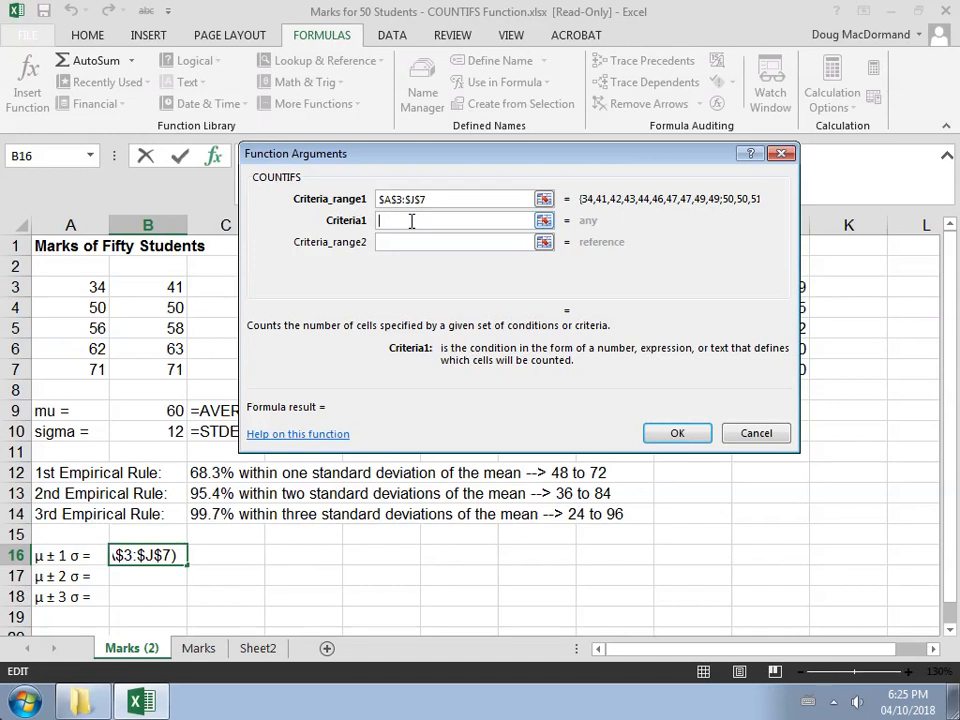
Set the first COUNTIFS criterion to ">=48", including the quotation marks.
text(")
text(>)
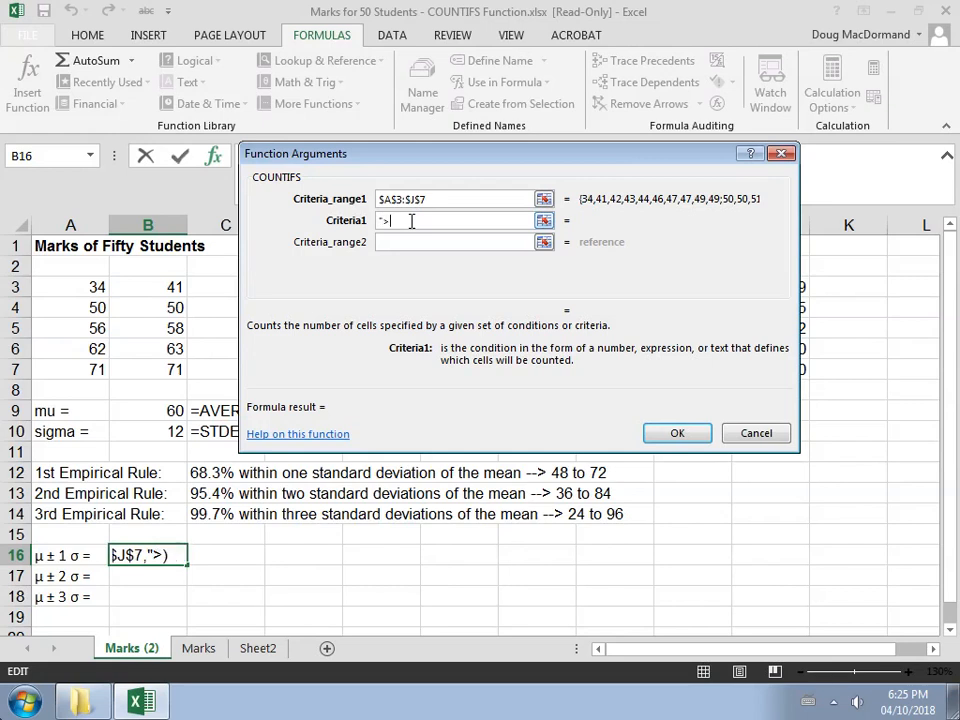
text(=48")
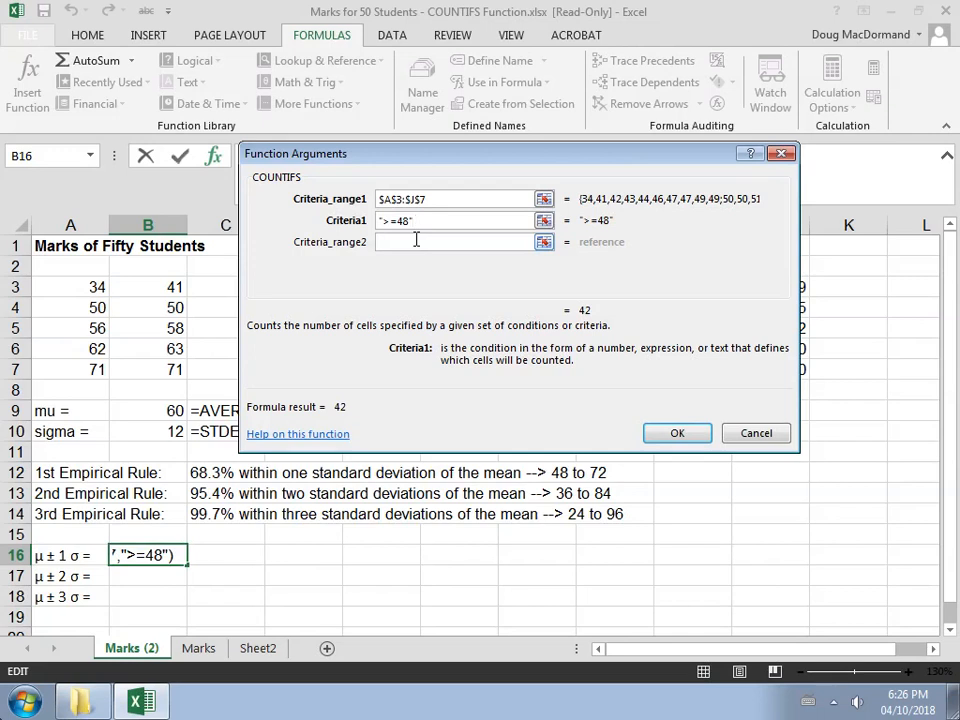
Add $A$3:$J$7 as the second criteria range with the criterion "<=72" and complete the COUNTIFS function.
click(417, 240)
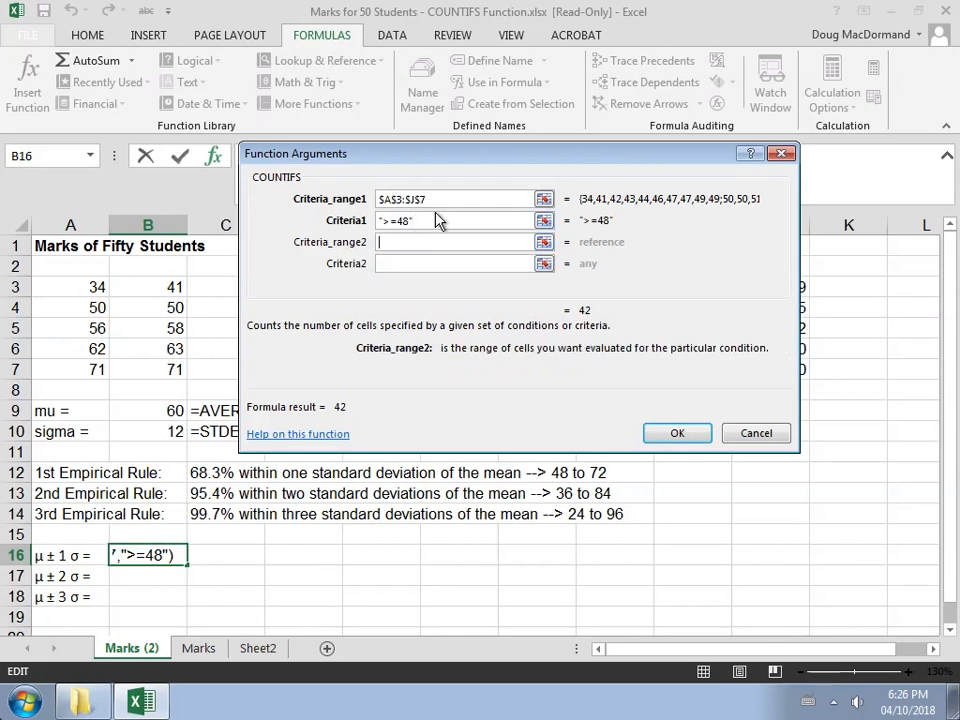
click(434, 199)
click(394, 241)
text($A$3:$J$7)
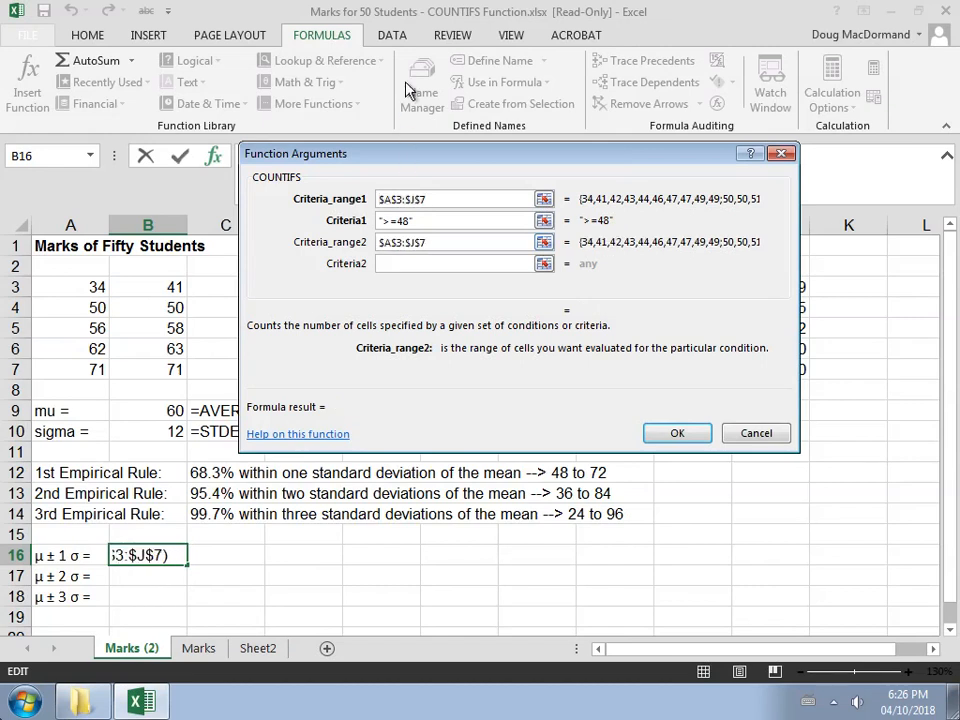
click(408, 262)
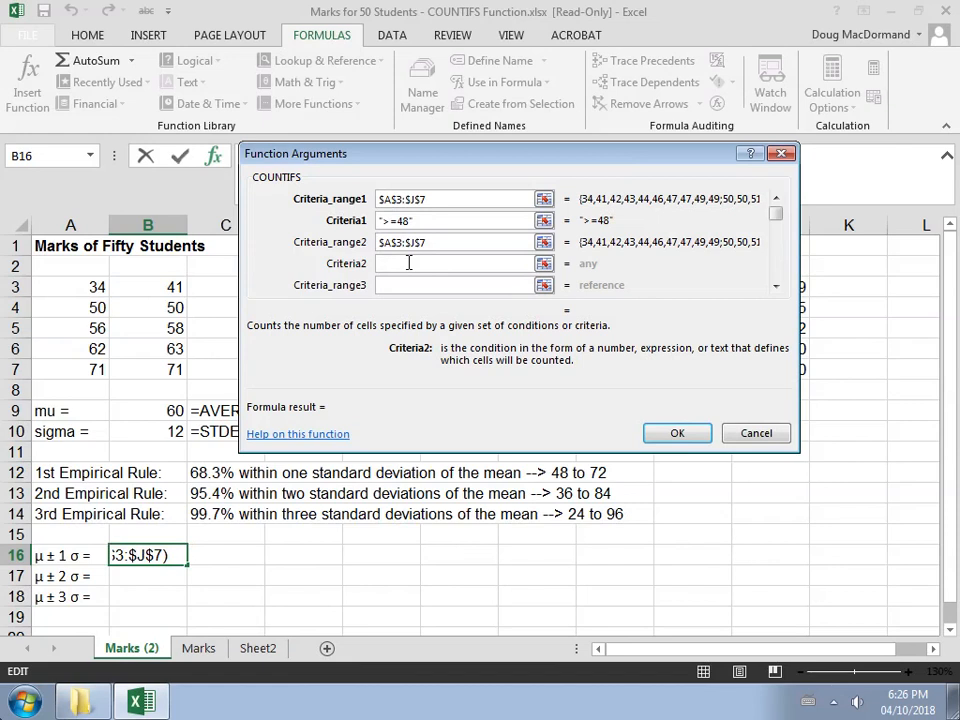
text("<)
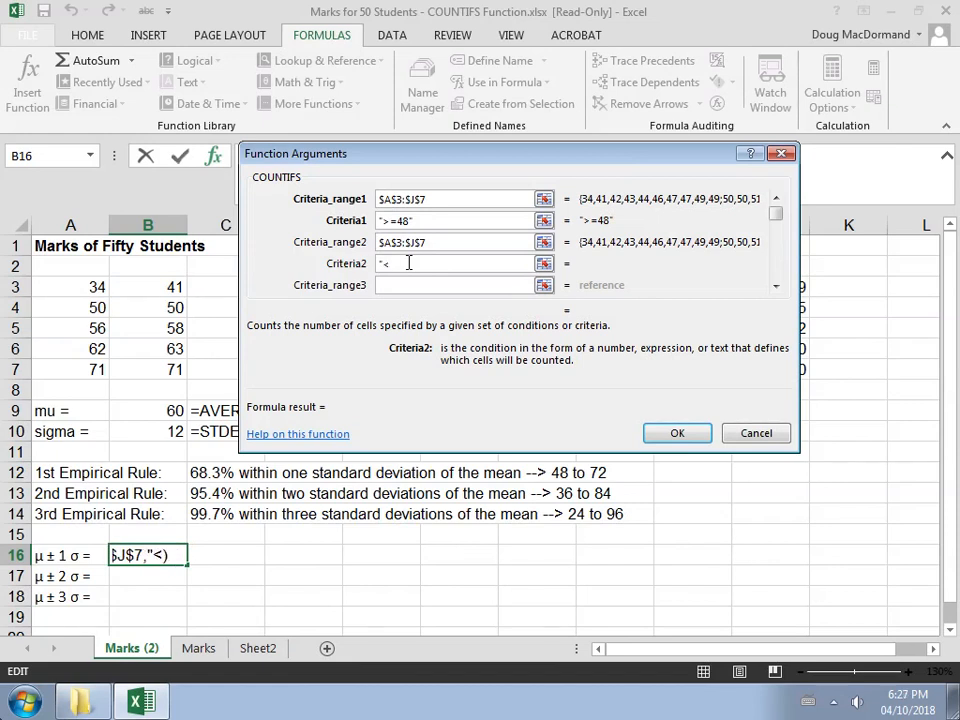
text(=72")
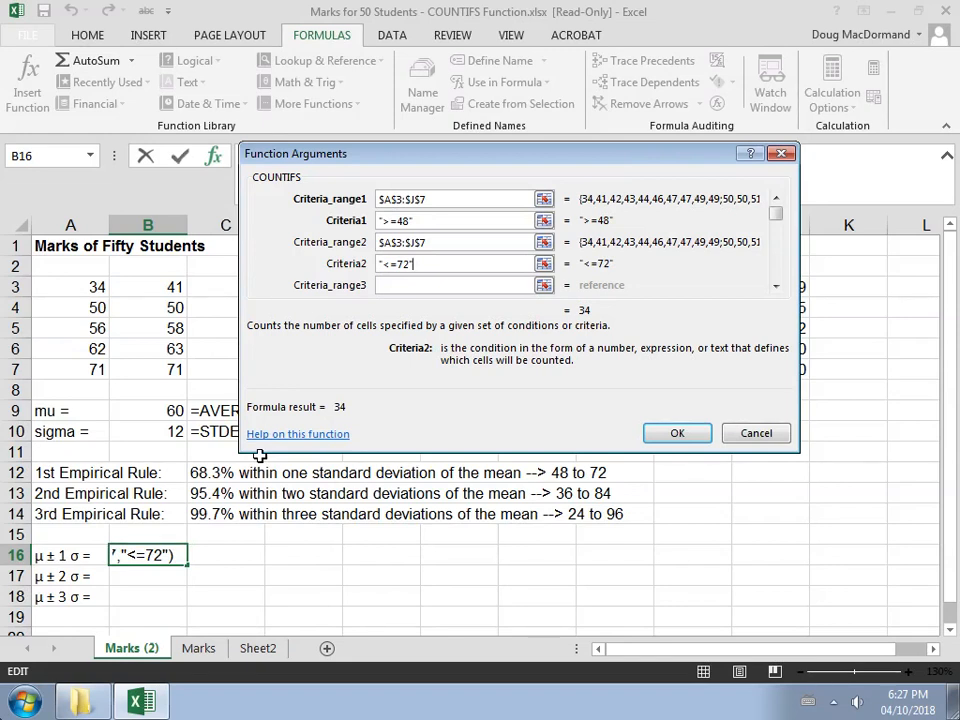
click(677, 437)
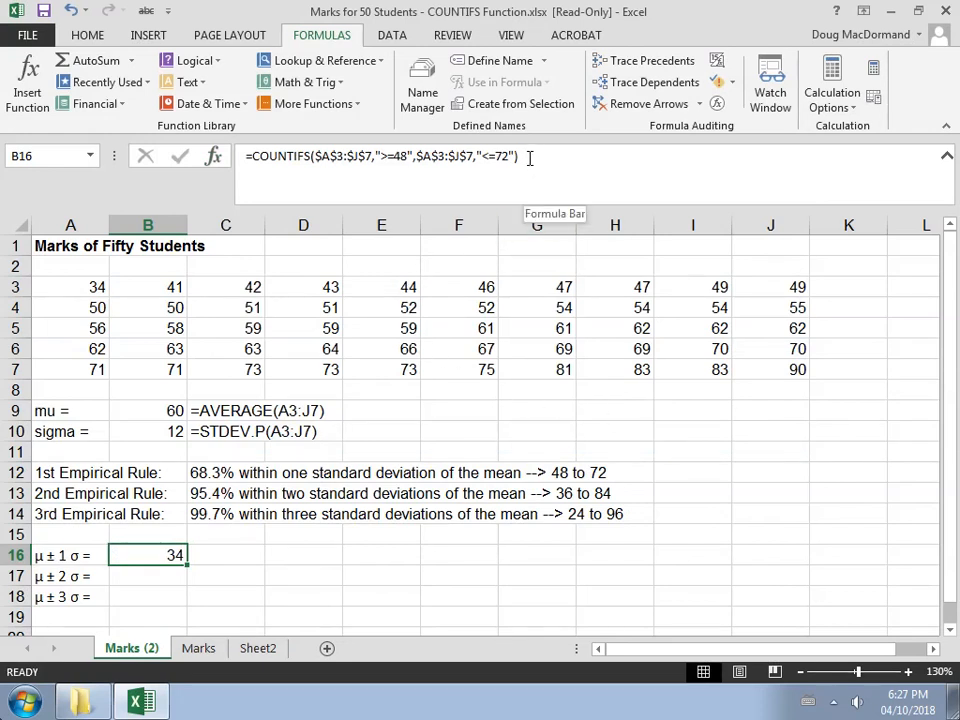
Copy the formula text of B16 into cell C16 and put an apostrophe before it so it displays as text.
drag(530, 155, 235, 166)
key(ctrl+c)
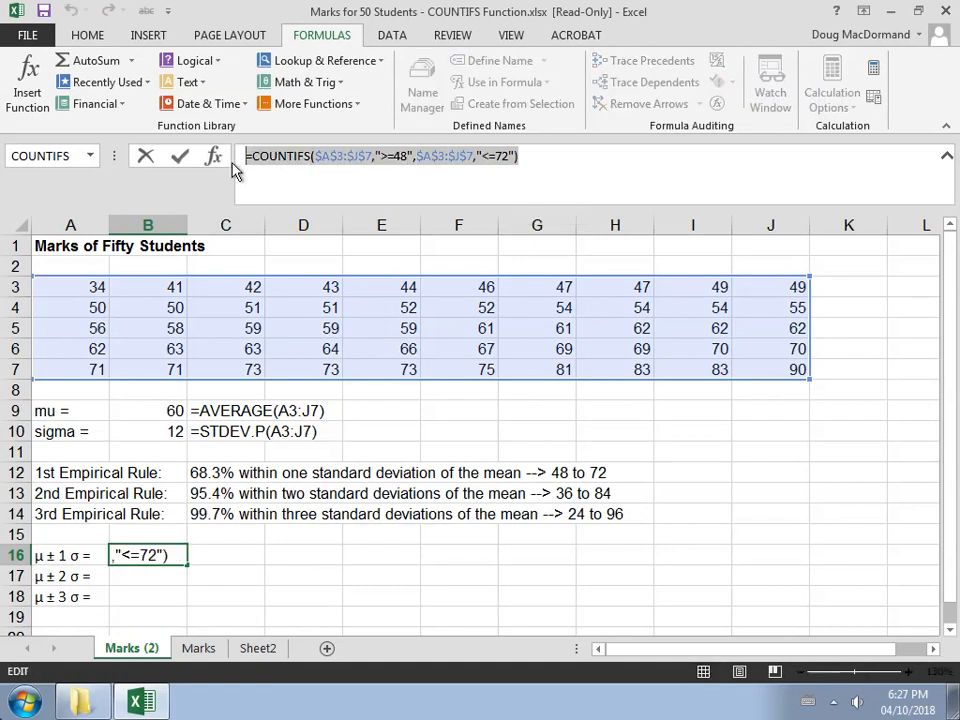
key(Escape)
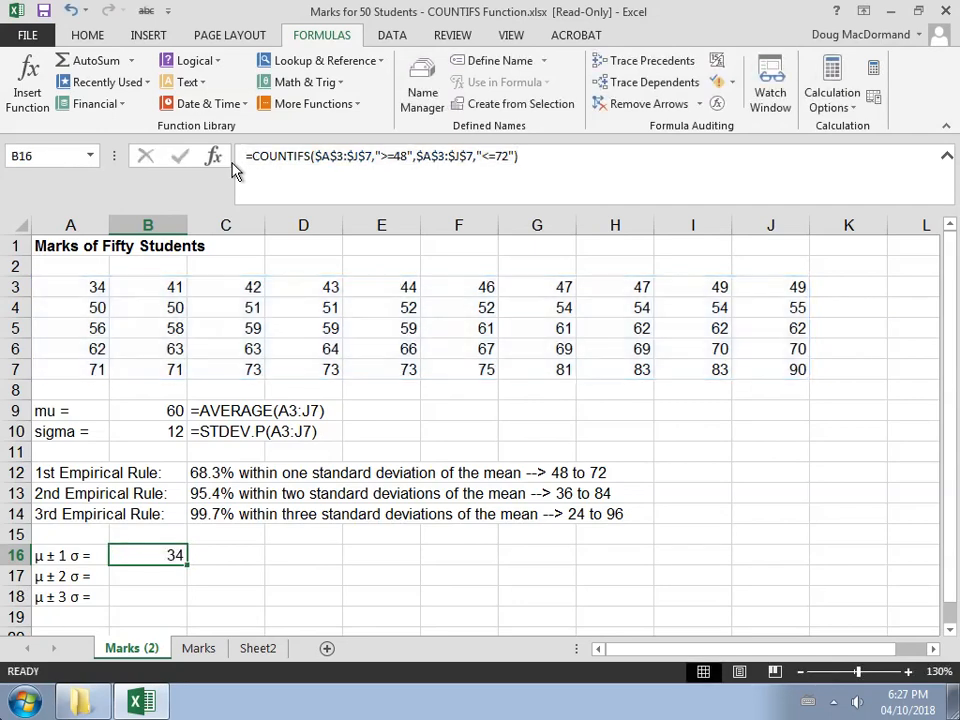
key(Right)
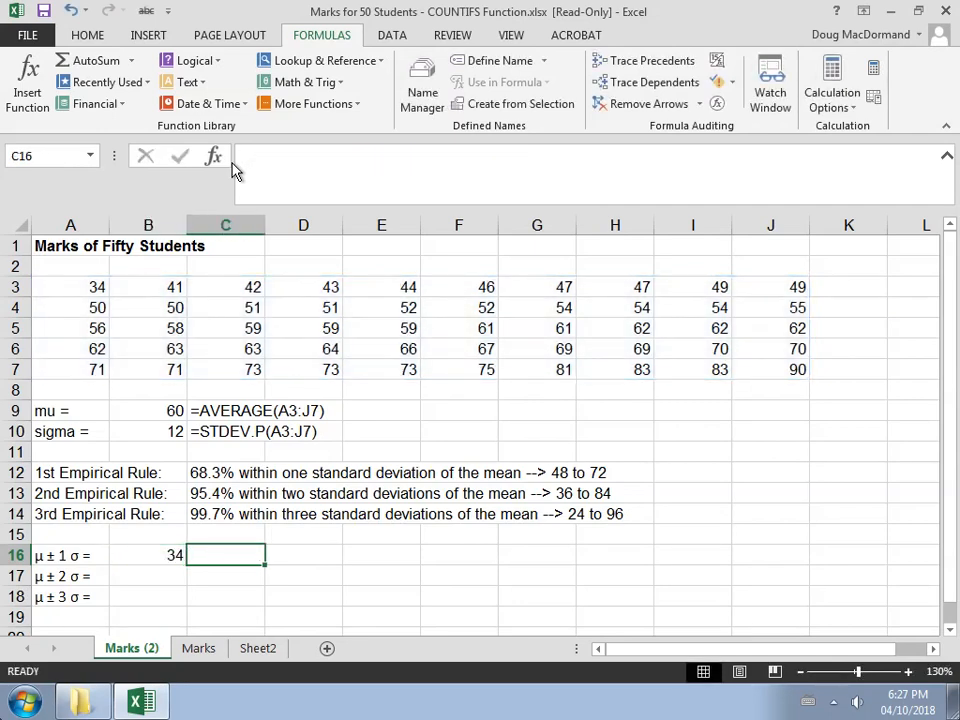
key(ctrl+v)
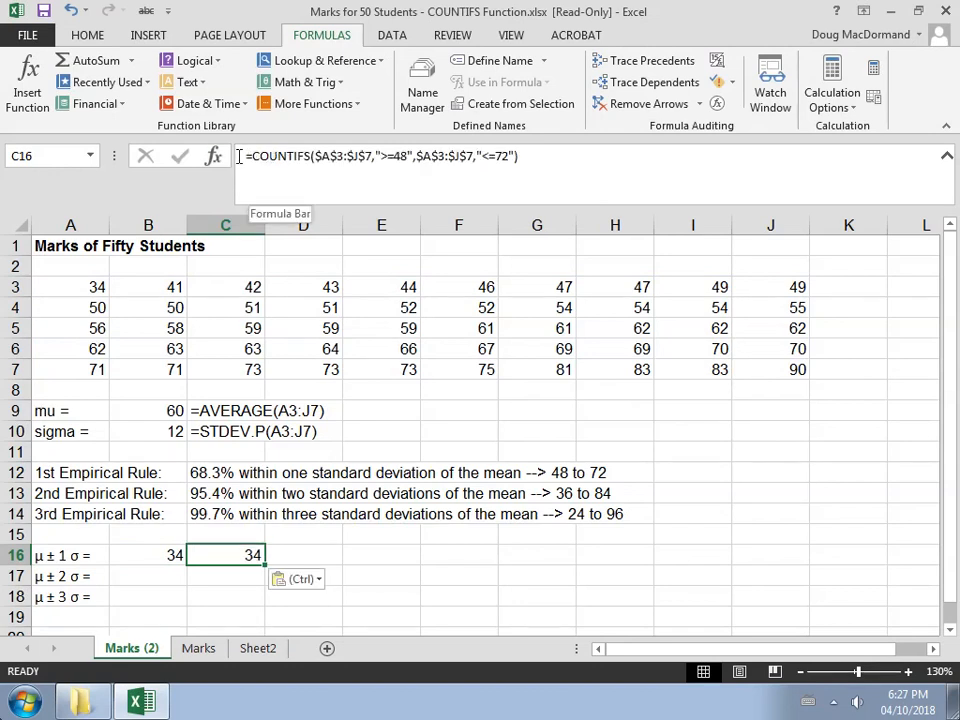
click(241, 156)
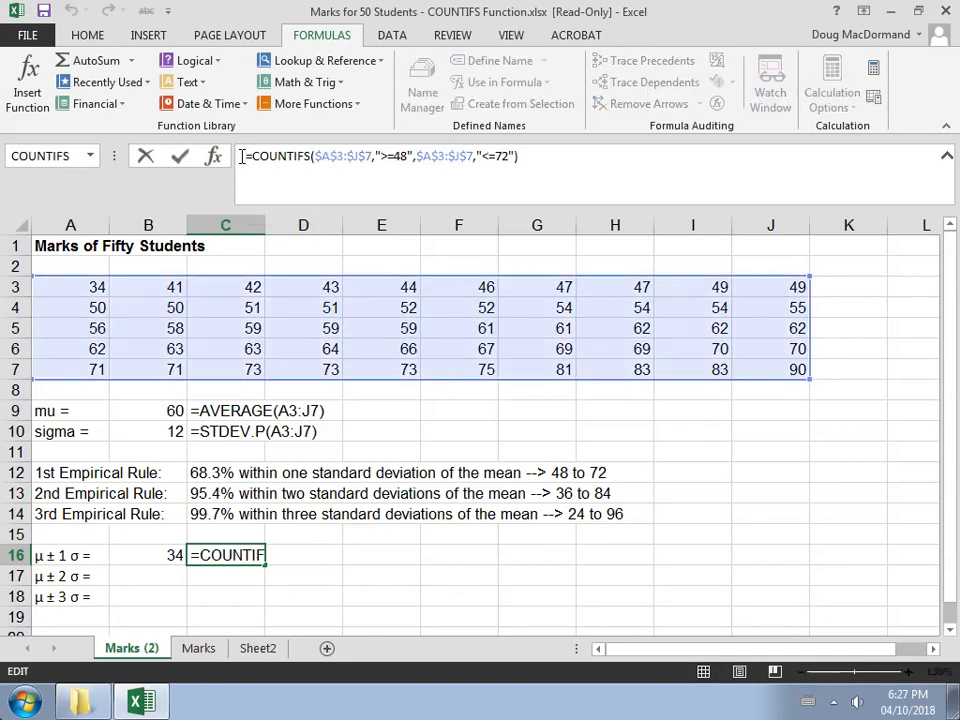
text(')
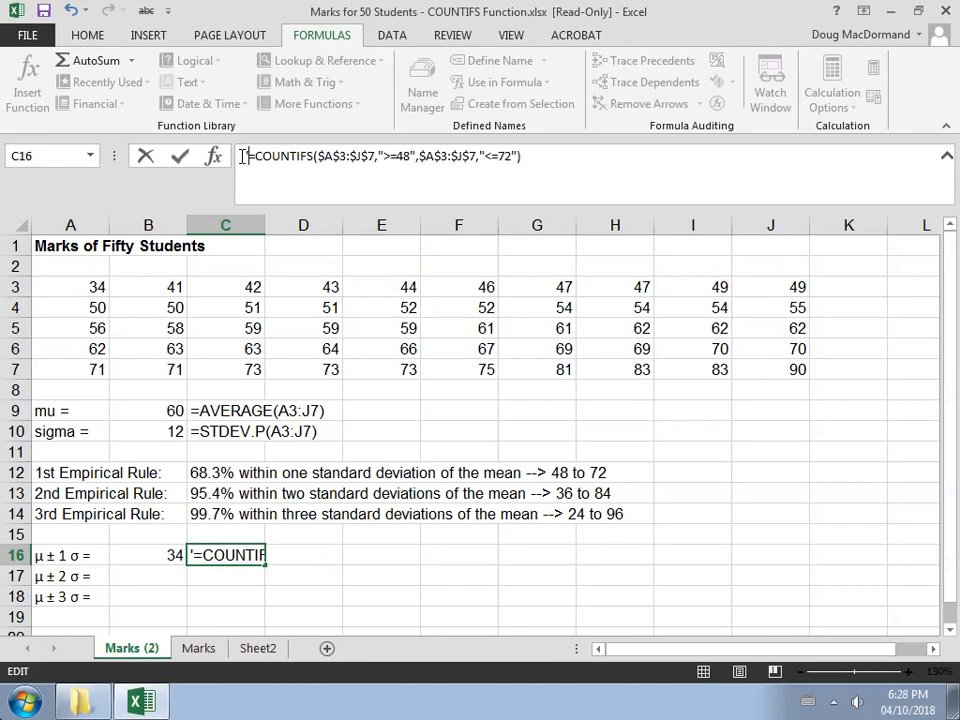
key(Return)
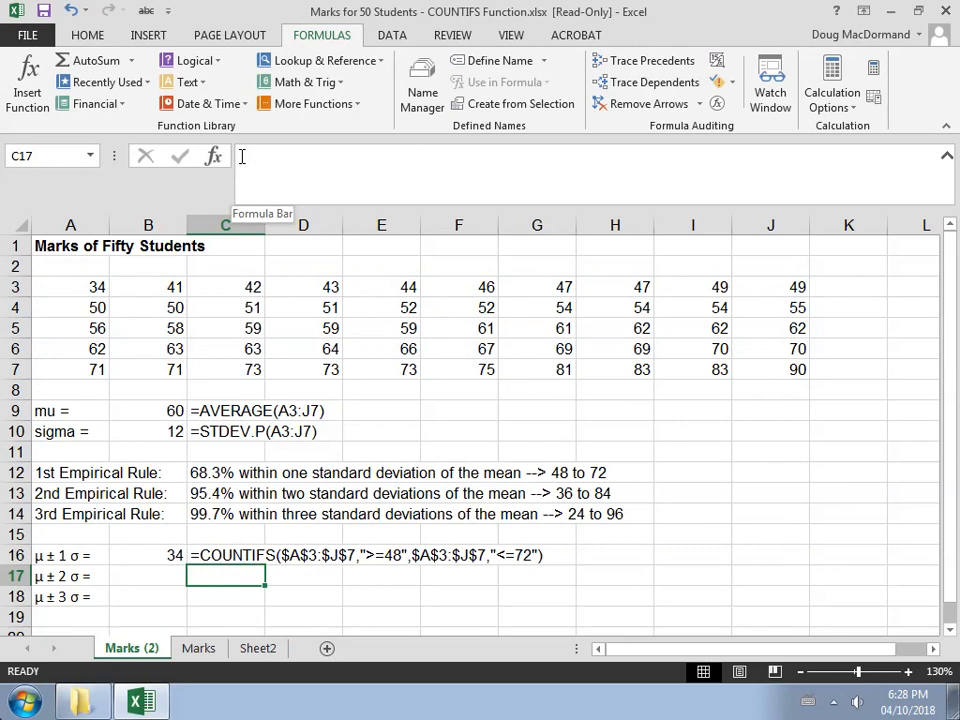
Copy the COUNTIFS formula from cell B16 into cells B17 and B18, then select B17.
key(Left)
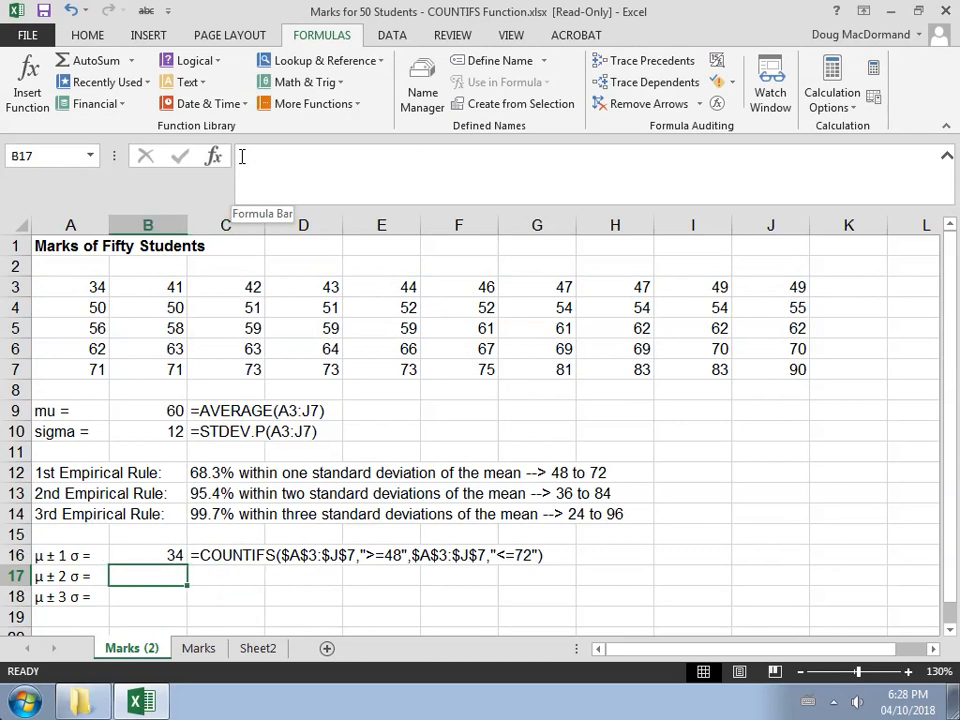
key(Up)
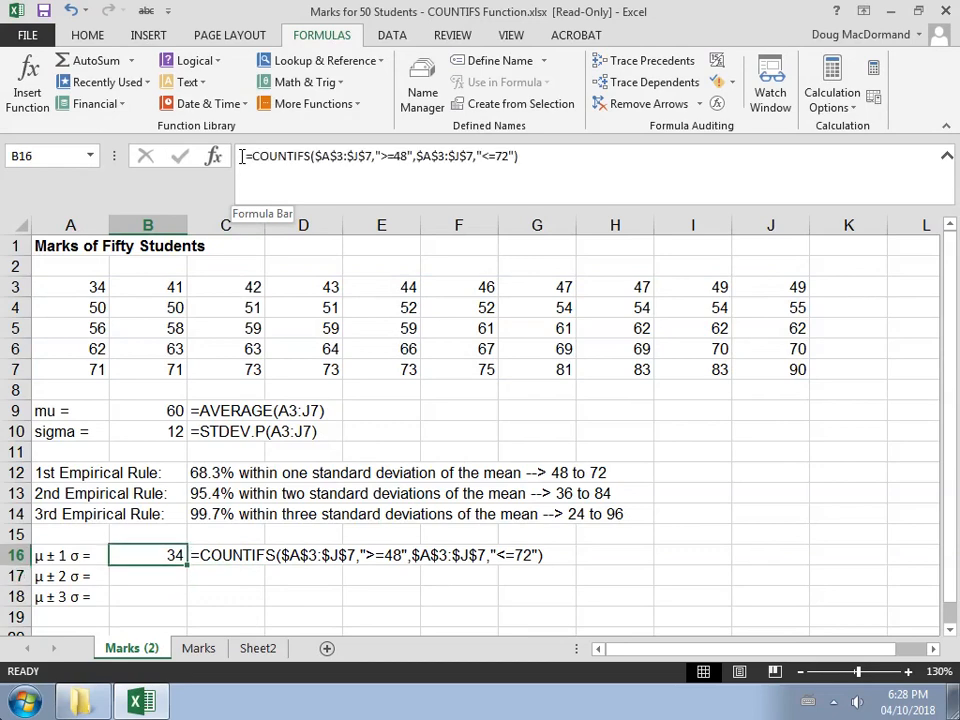
click(88, 36)
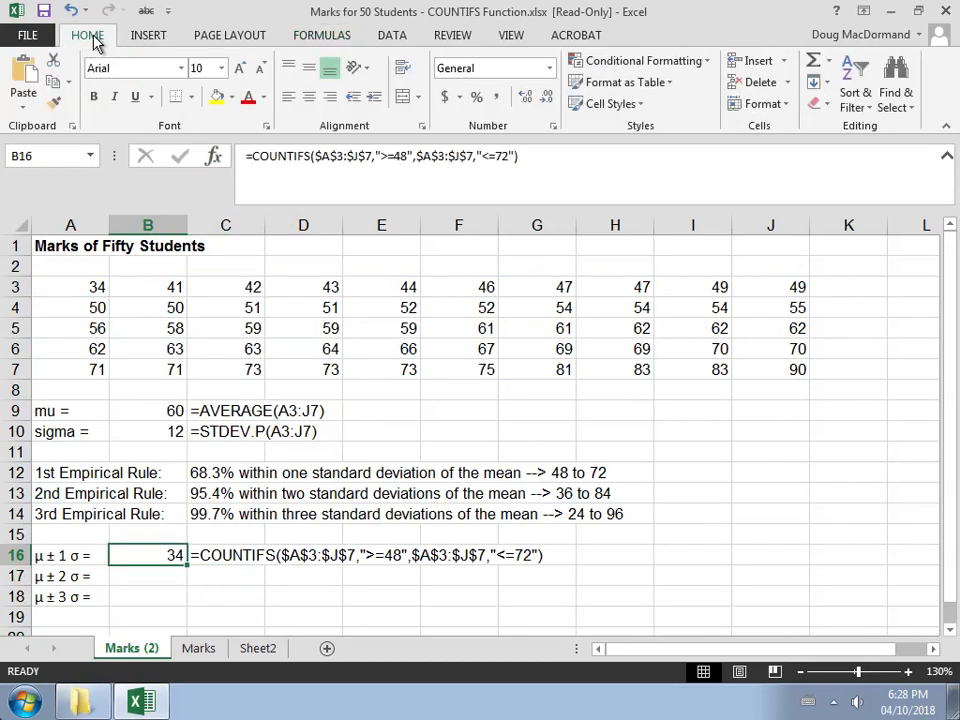
click(55, 85)
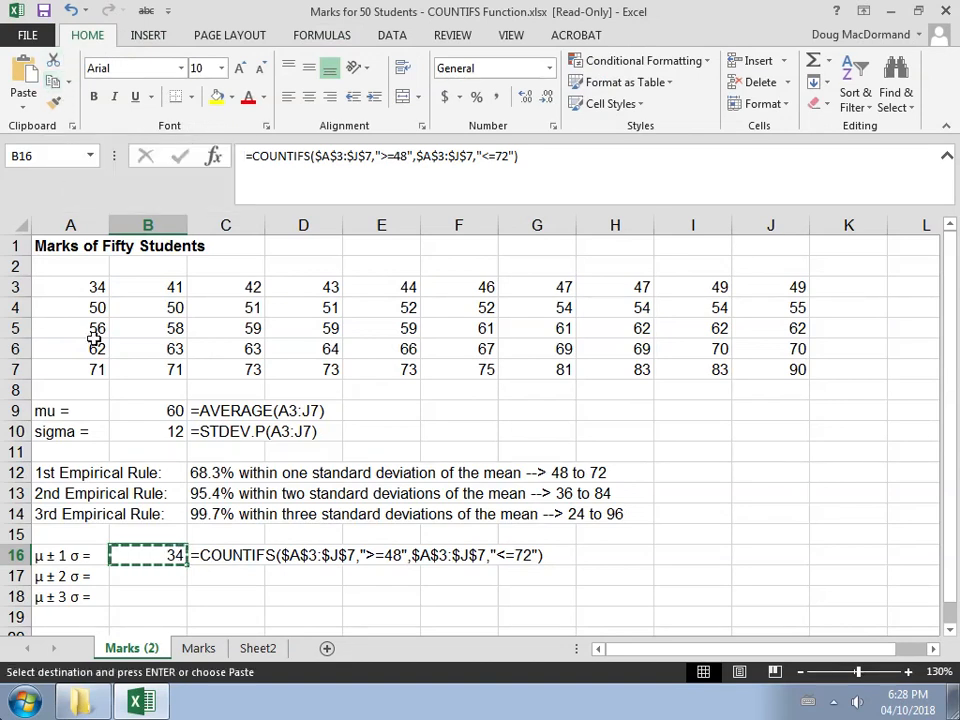
drag(131, 578, 131, 595)
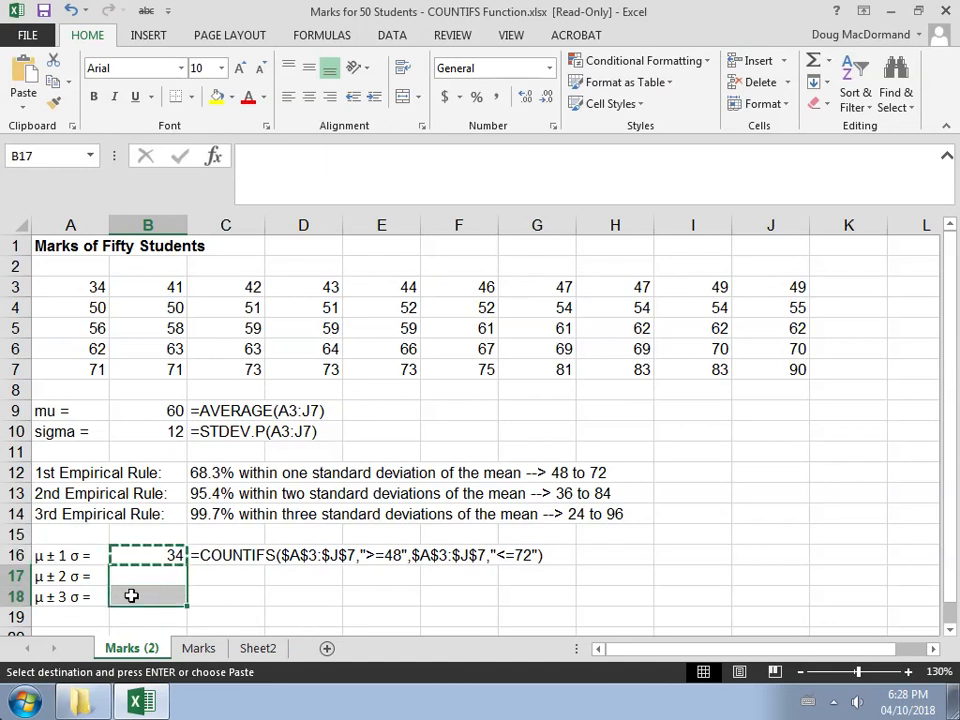
click(25, 74)
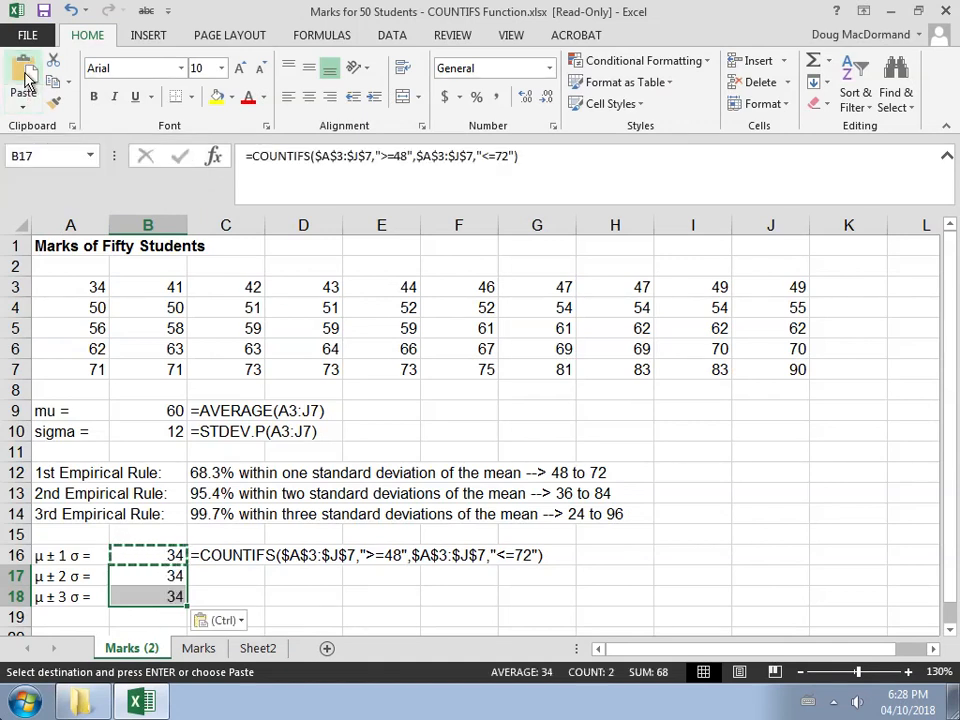
key(Down)
key(Up)
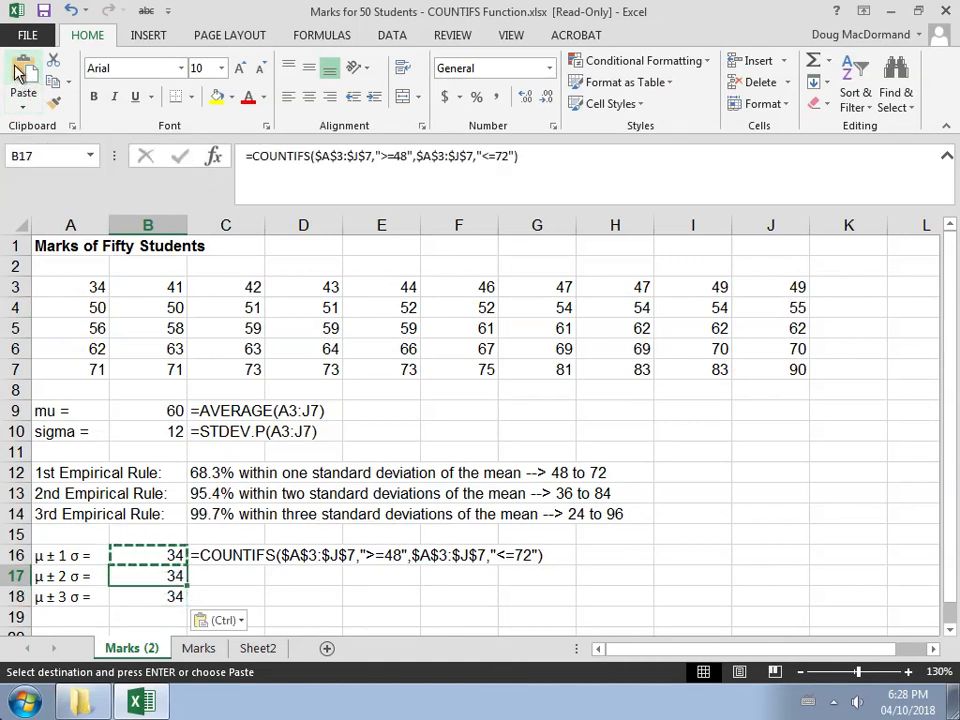
Change the criteria in B17's COUNTIFS formula to ">=36" and "<=84".
click(404, 163)
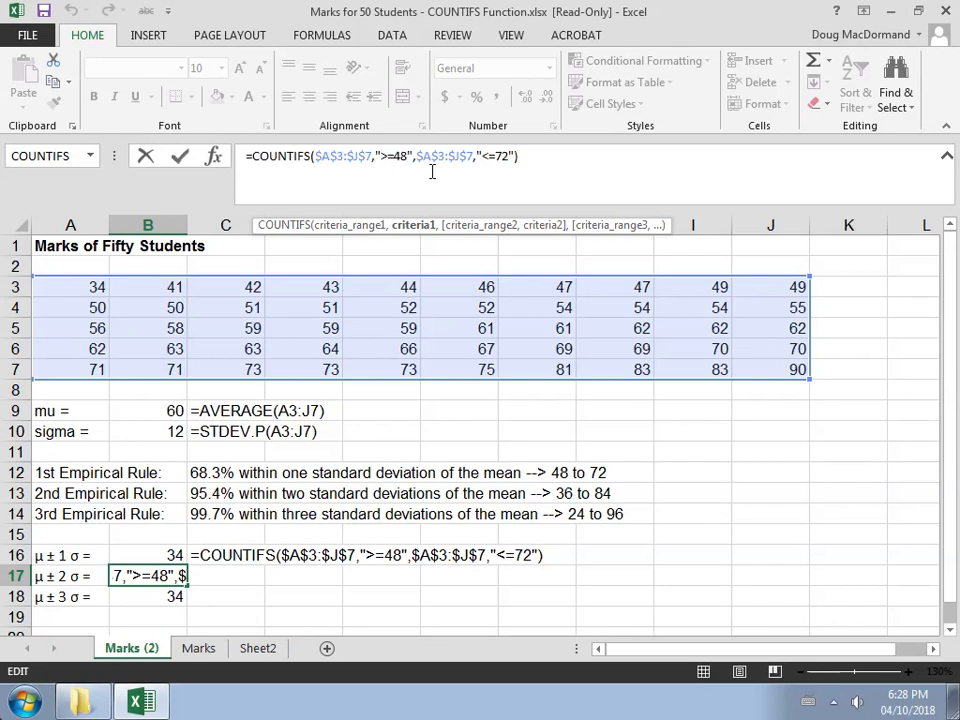
key(BackSpace)
key(BackSpace)
text(36)
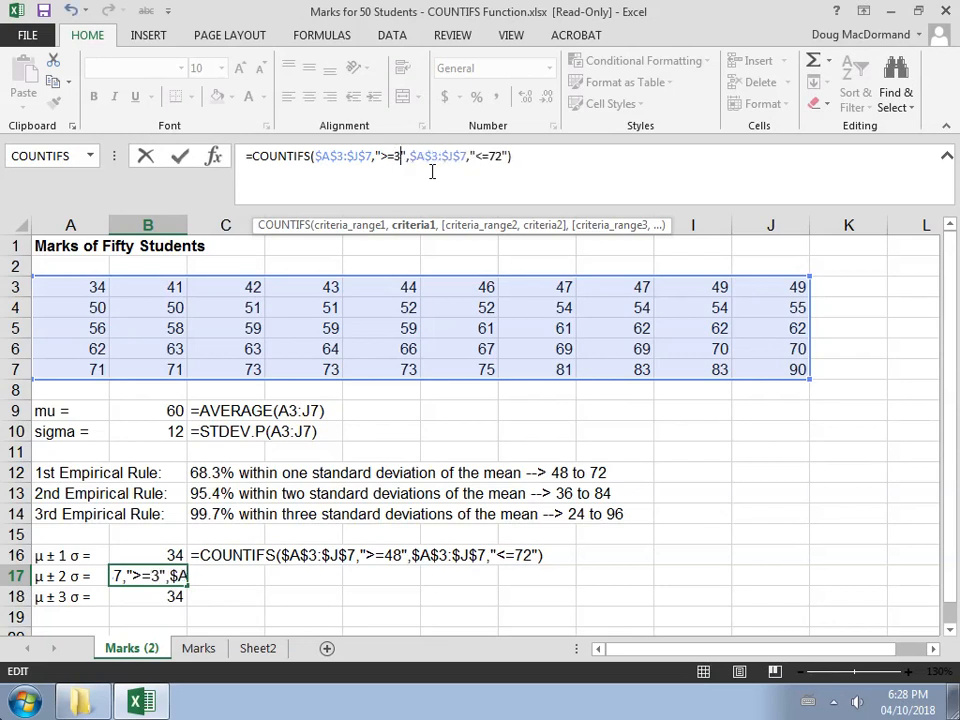
key(Right)
key(Right)
key(Right)
key(Right)
key(Right)
key(Right)
key(Right)
key(Right)
key(Right)
key(Right)
key(Right)
key(Right)
key(Right)
key(Right)
key(Right)
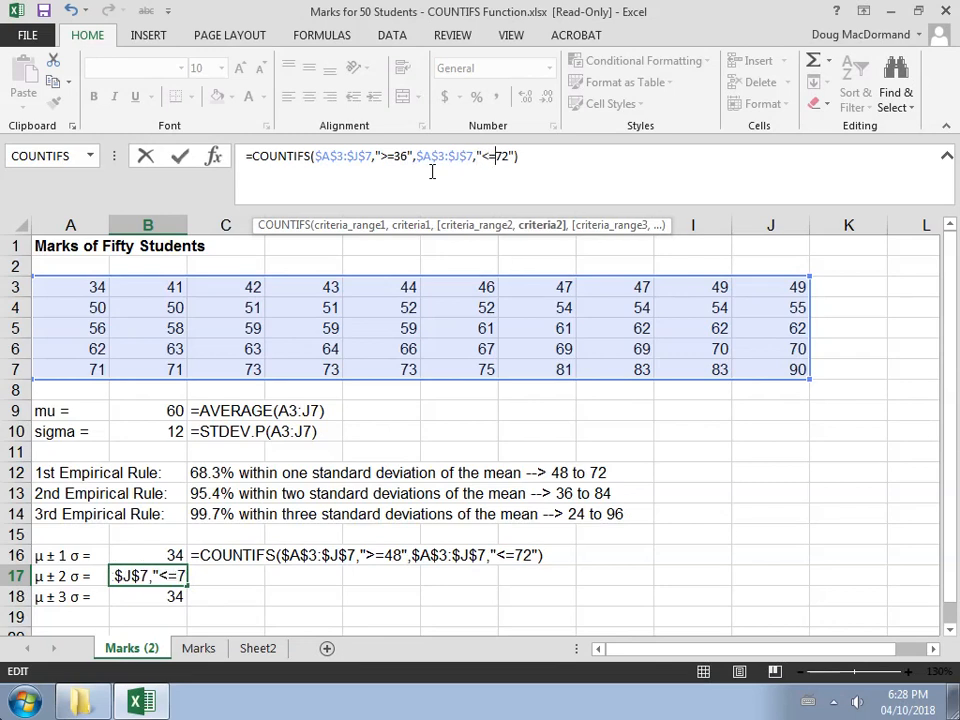
key(shift+Right)
key(shift+Right)
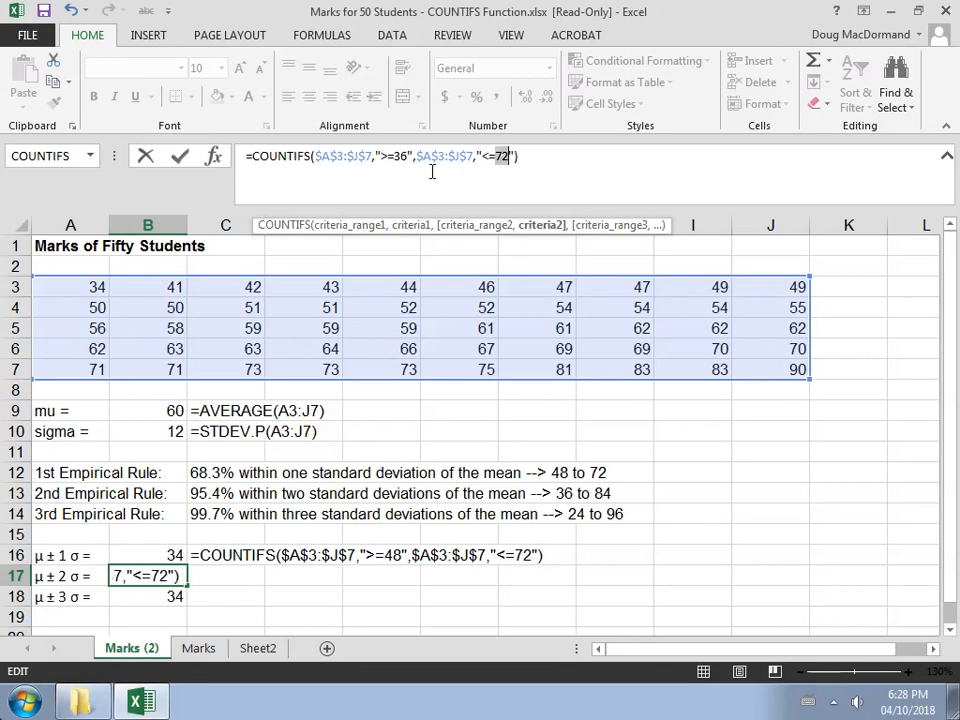
text(84)
key(Return)
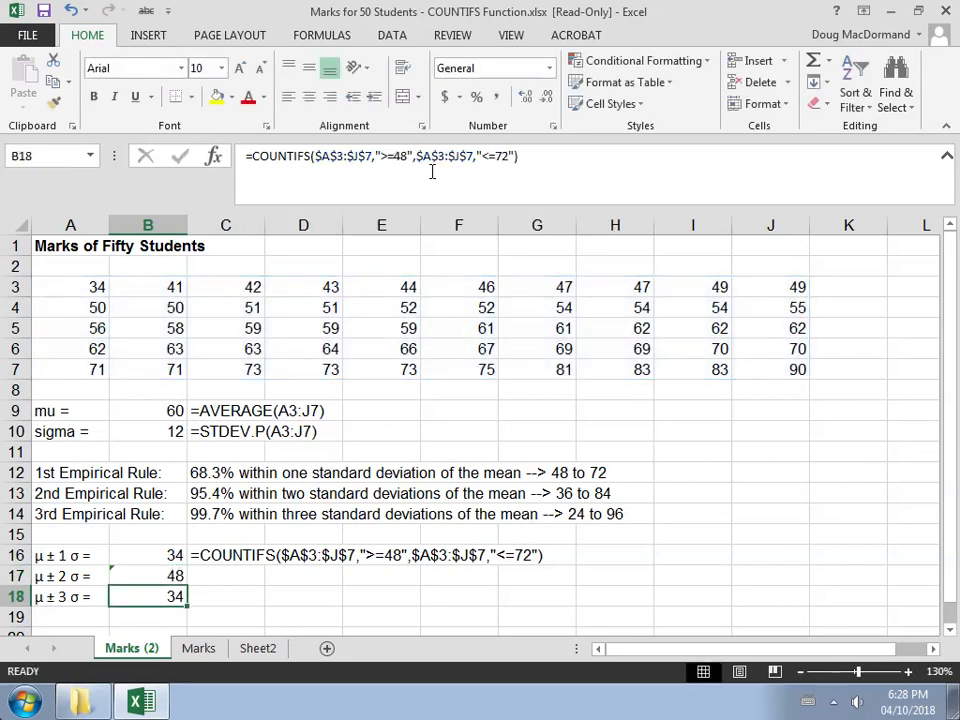
Copy the formula text of B17 into cell C17 and put an apostrophe before it so it displays as text.
key(Up)
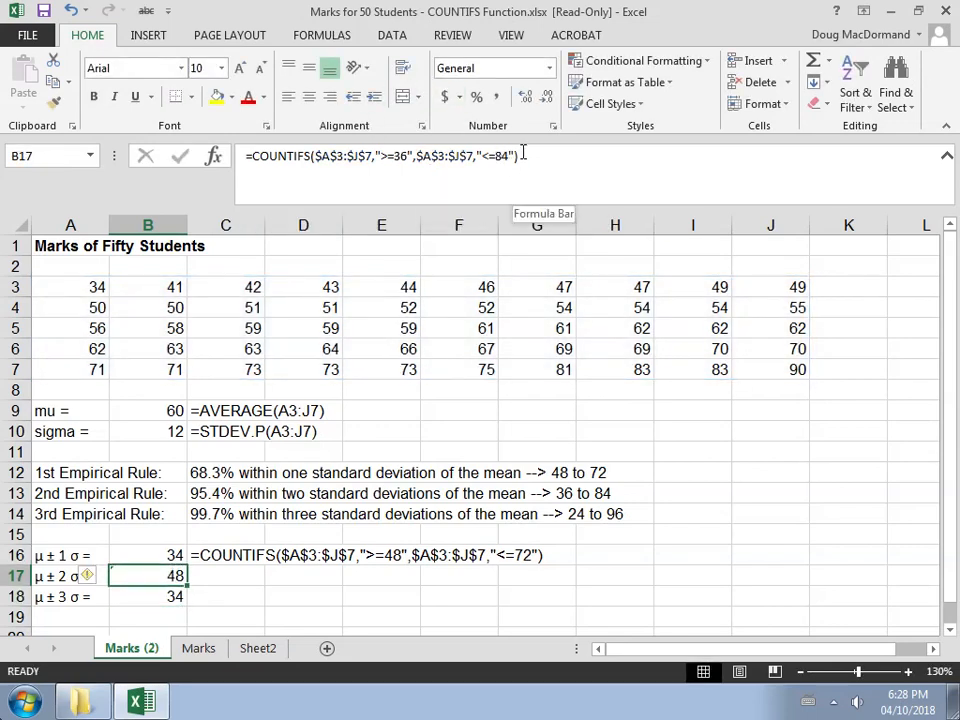
drag(522, 153, 238, 157)
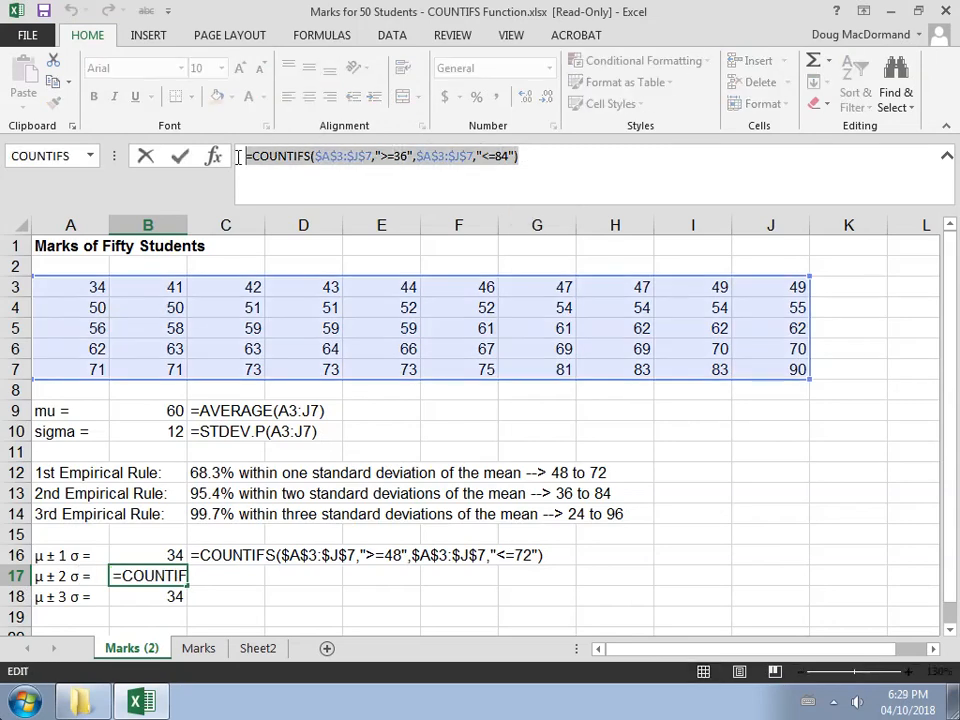
key(ctrl+c)
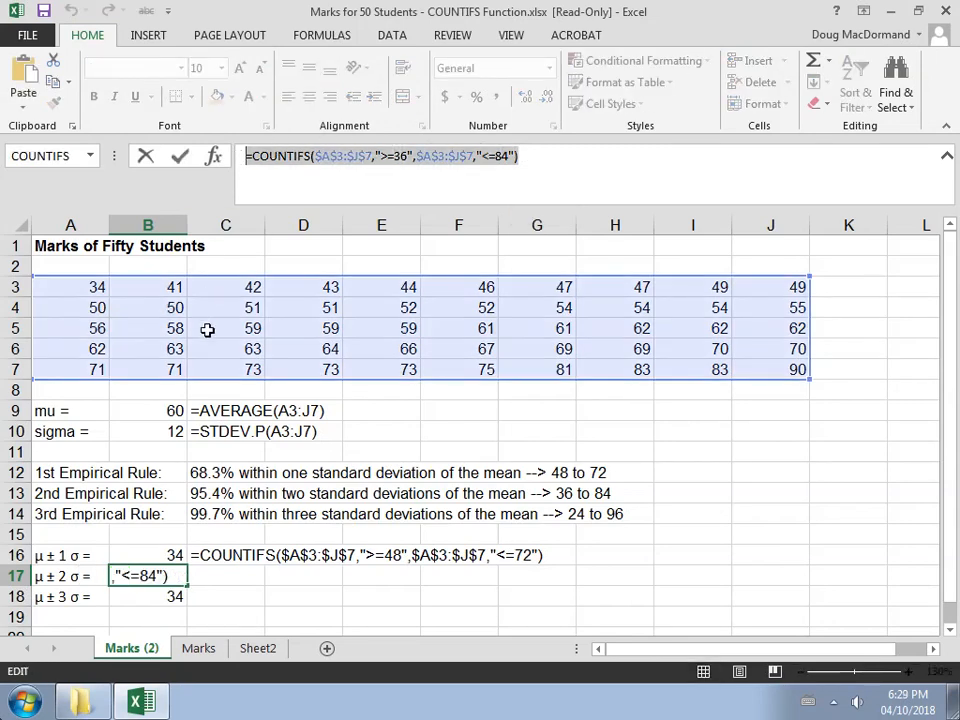
key(Escape)
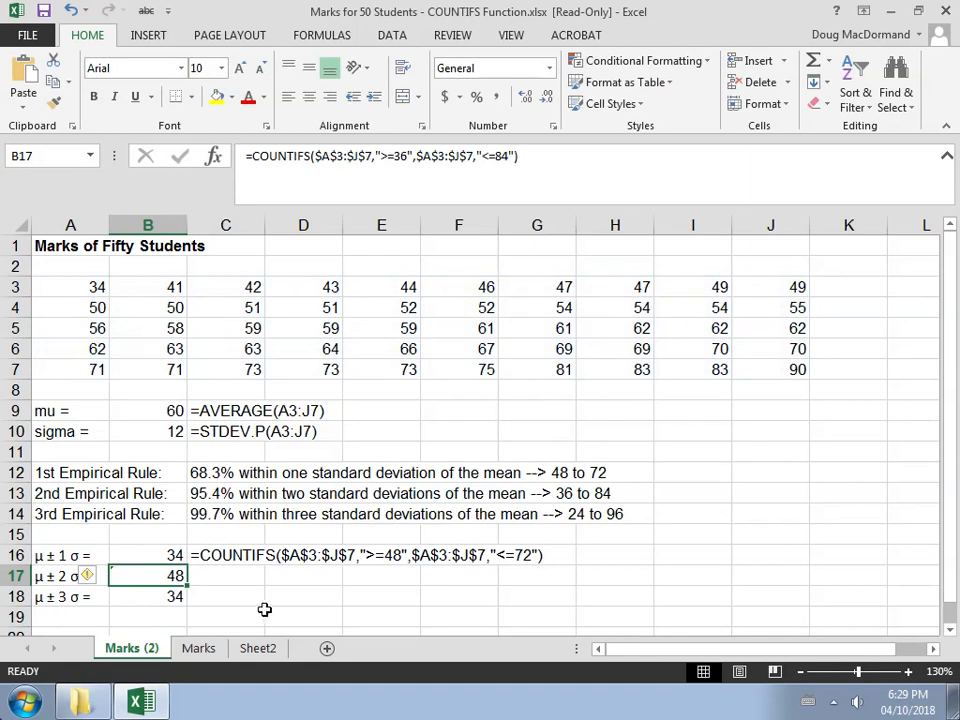
click(234, 577)
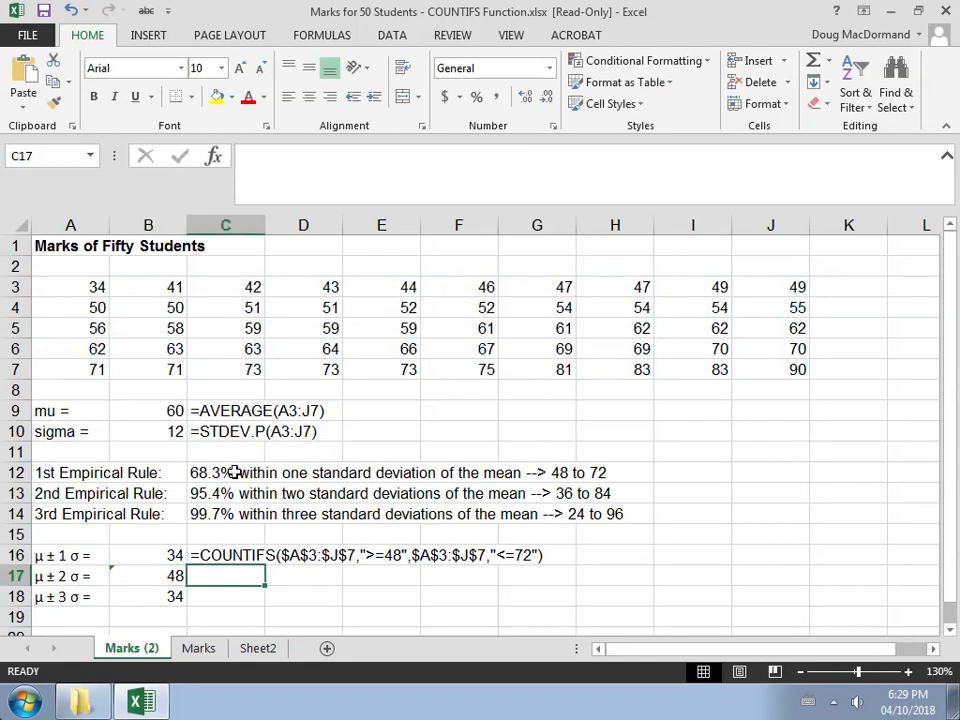
key(ctrl+v)
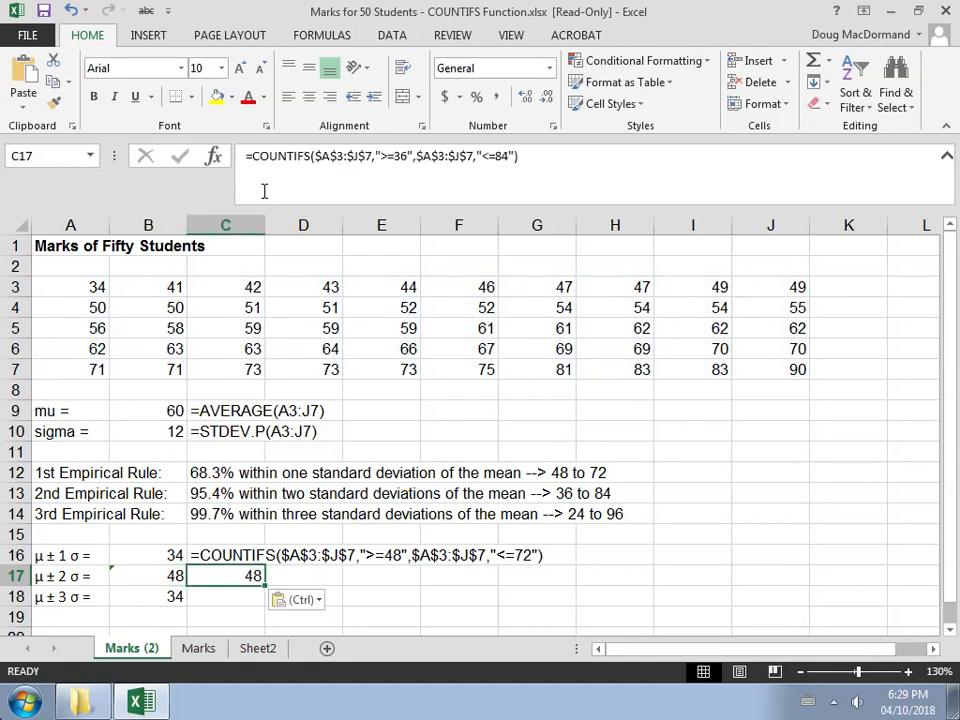
click(244, 160)
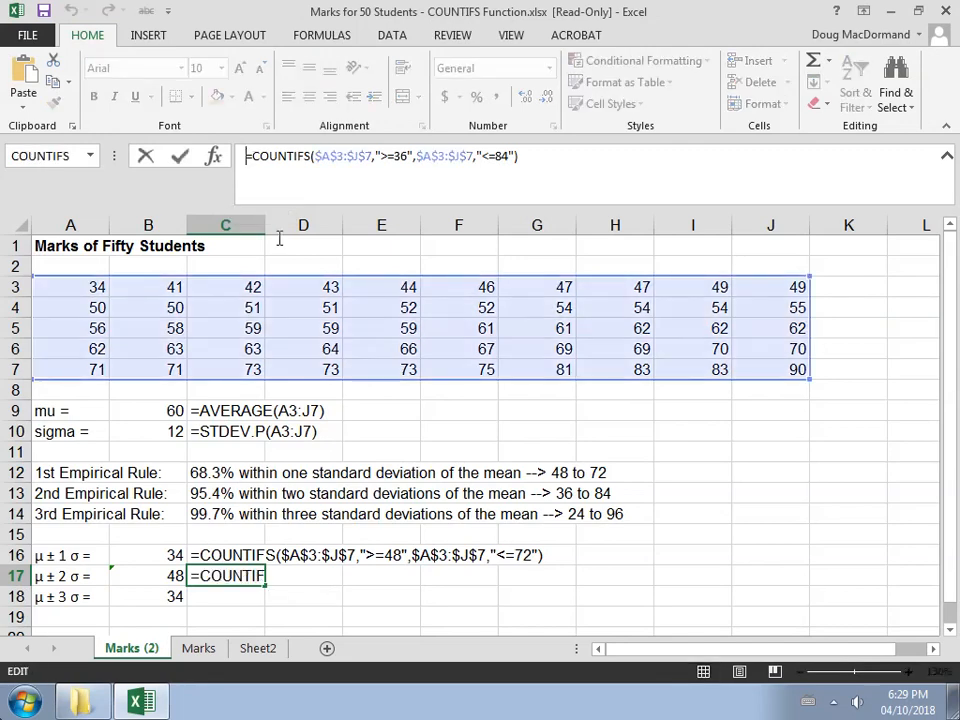
text(')
key(Return)
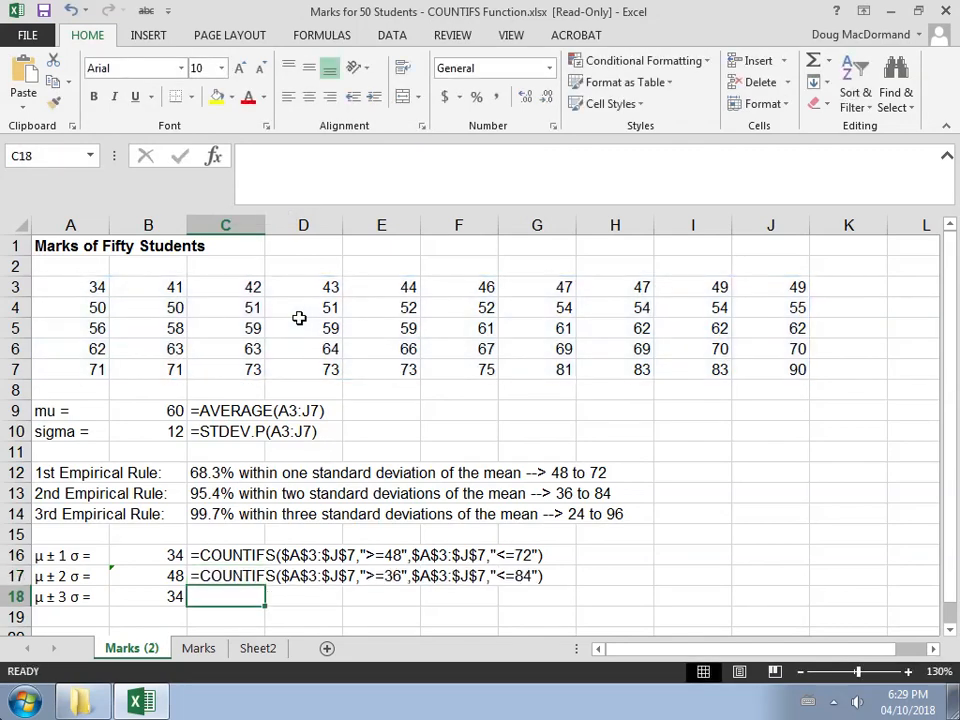
Change the criteria in B18's COUNTIFS formula to ">=24" and "<=96".
key(Left)
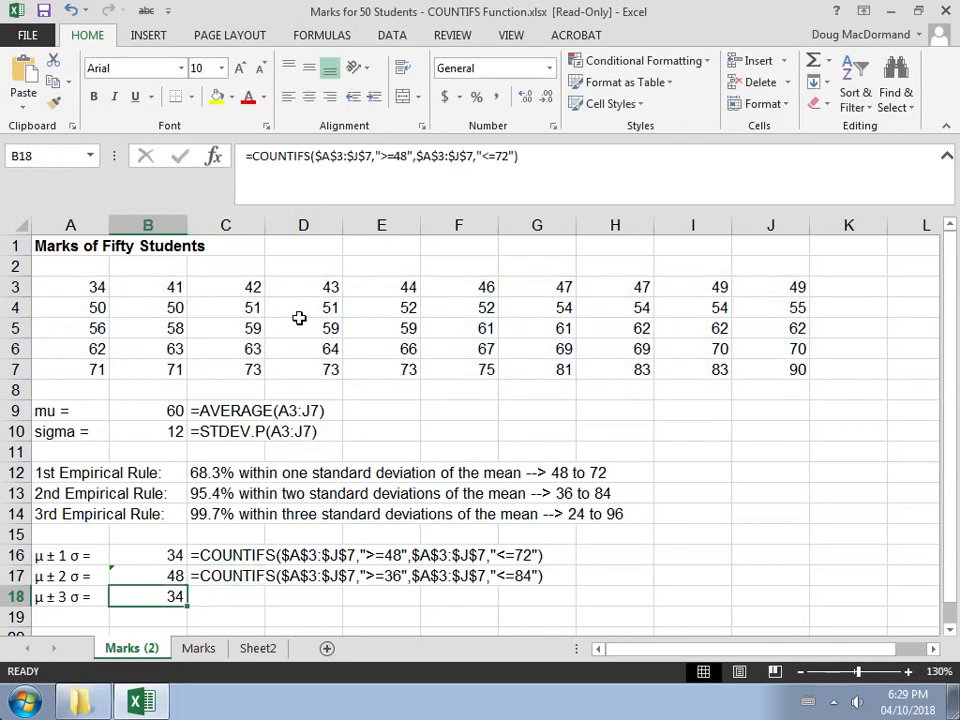
click(406, 156)
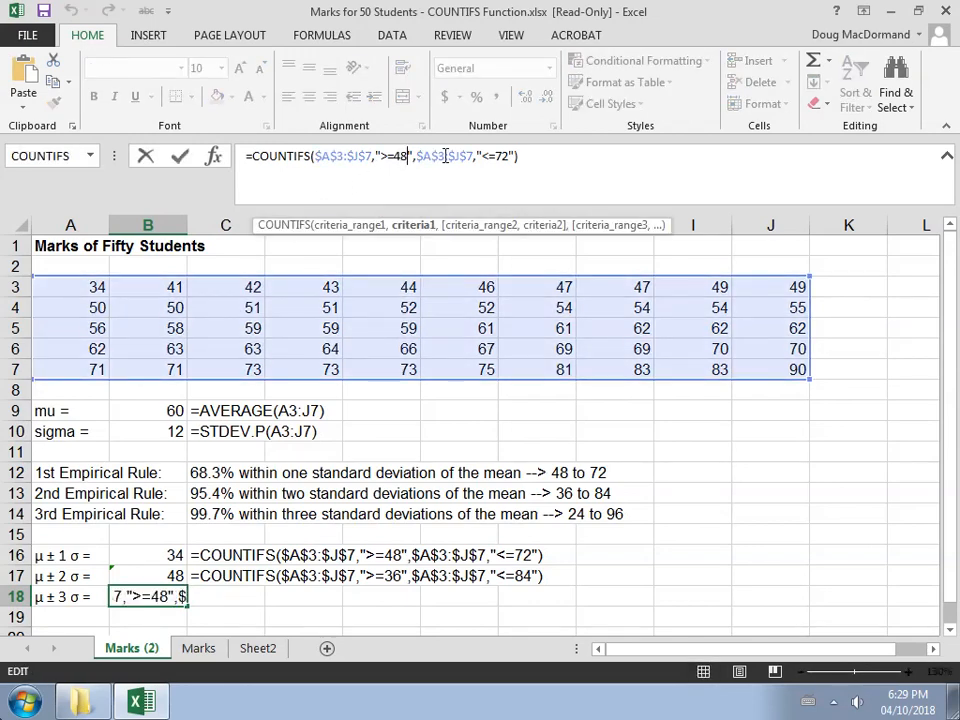
key(BackSpace)
key(BackSpace)
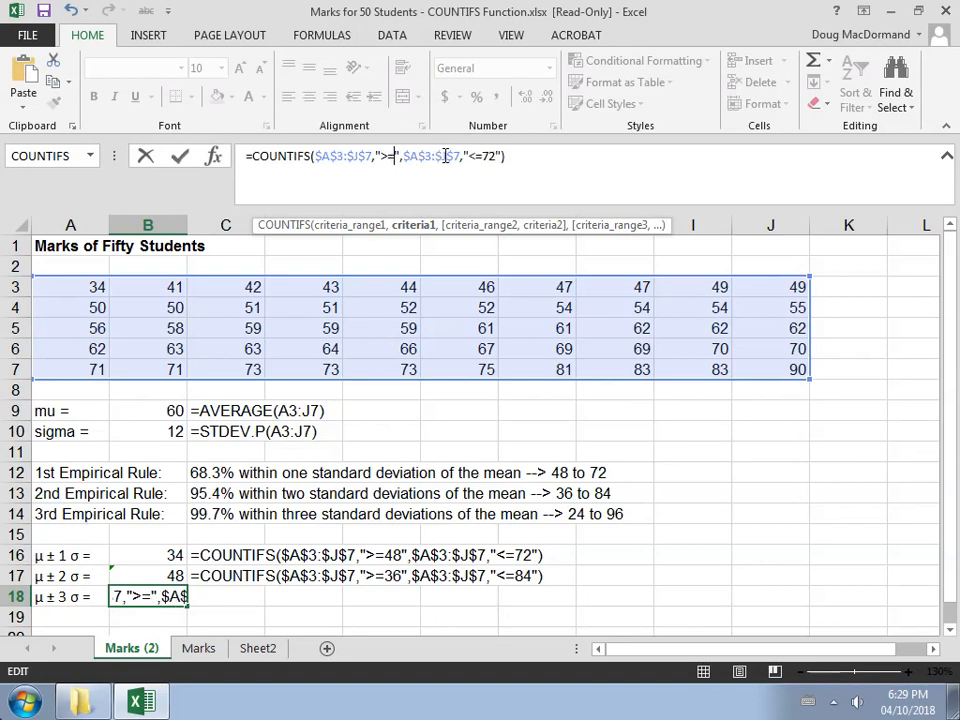
text(24)
key(Right)
key(Right)
key(Right)
key(Right)
key(Right)
key(Right)
key(Right)
key(Right)
key(Right)
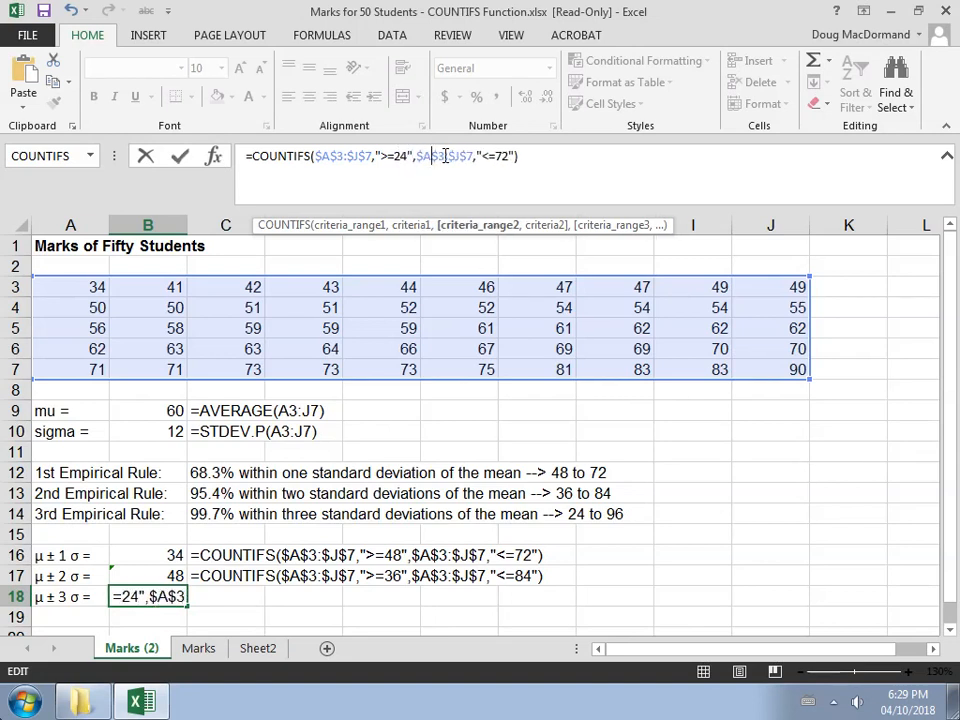
key(Right)
key(Right)
key(Right)
key(Right)
key(Right)
key(Right)
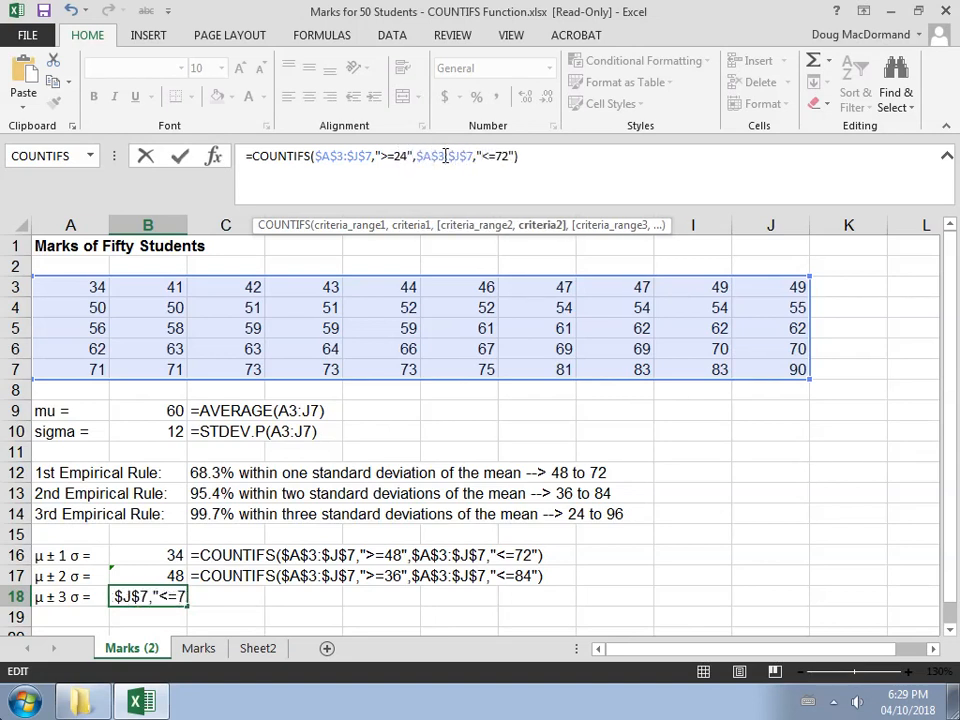
key(shift+Right)
key(shift+Right)
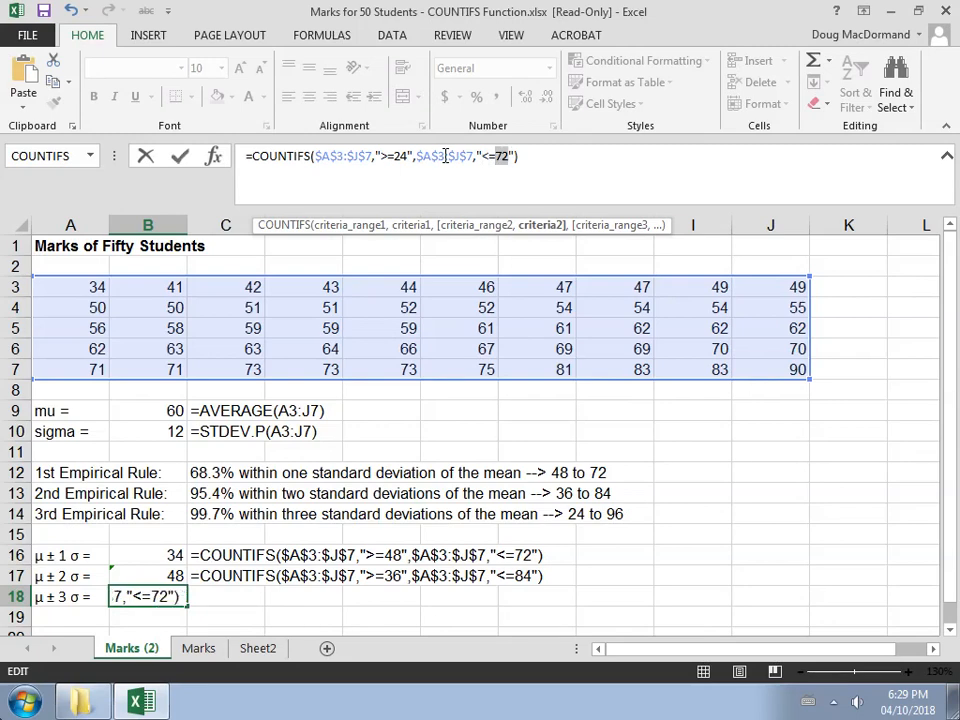
text(96)
key(Return)
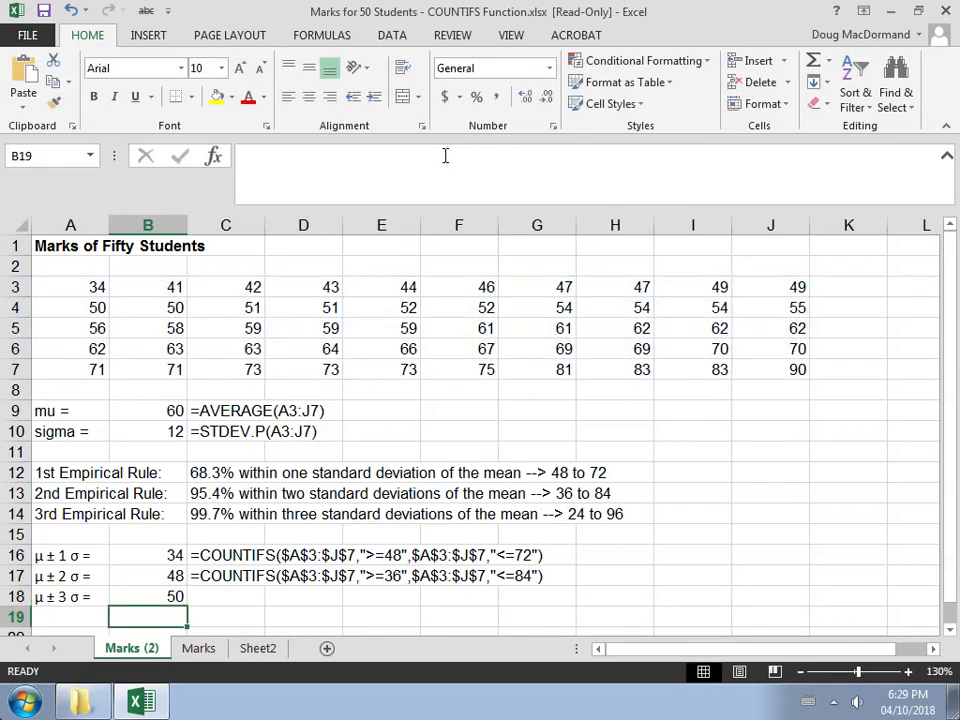
Copy the formula text of B18 into cell C18 and put an apostrophe before it so it displays as text.
key(Up)
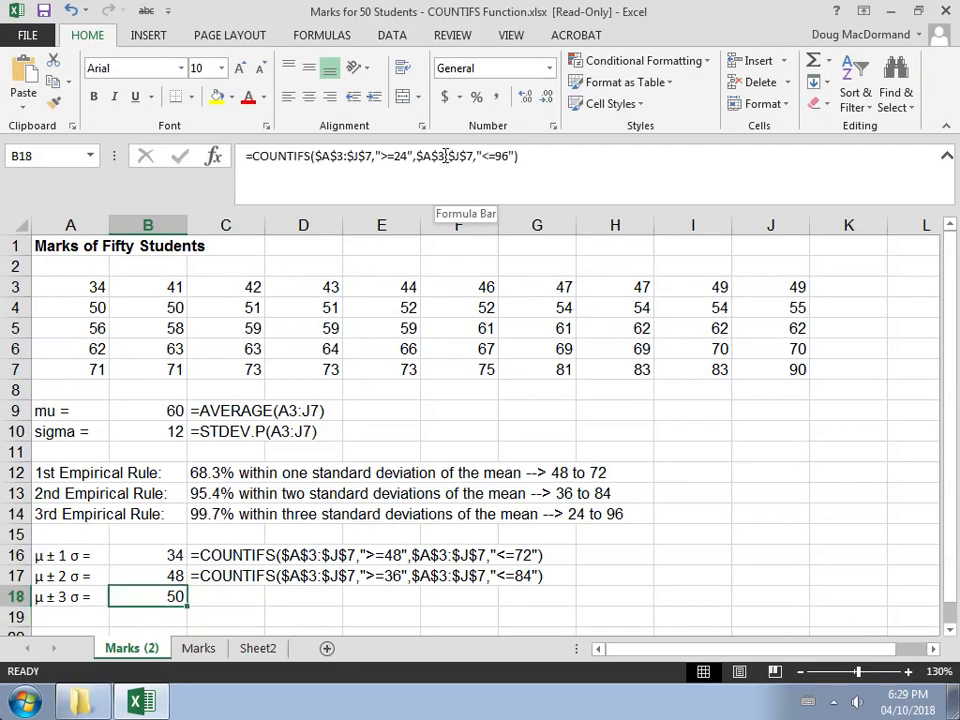
drag(540, 152, 237, 156)
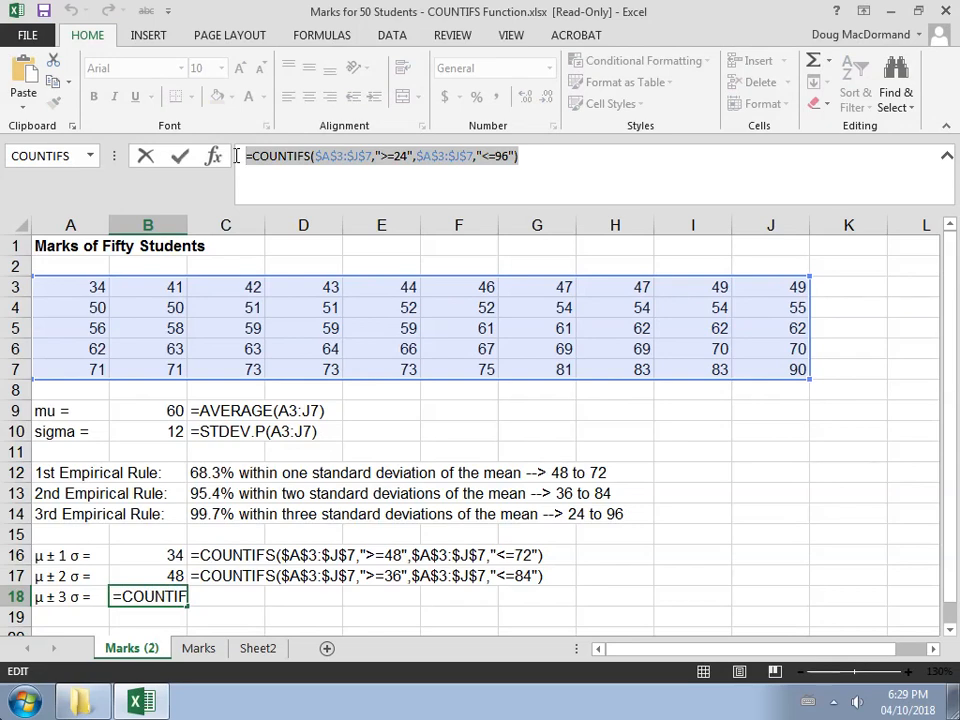
key(ctrl+c)
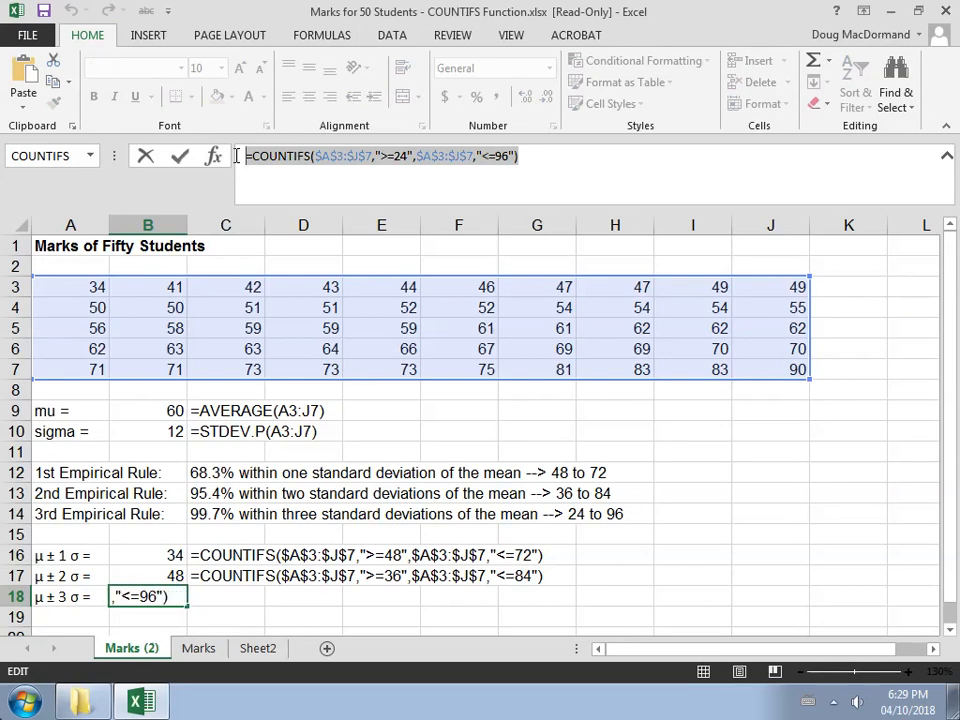
key(Escape)
click(223, 597)
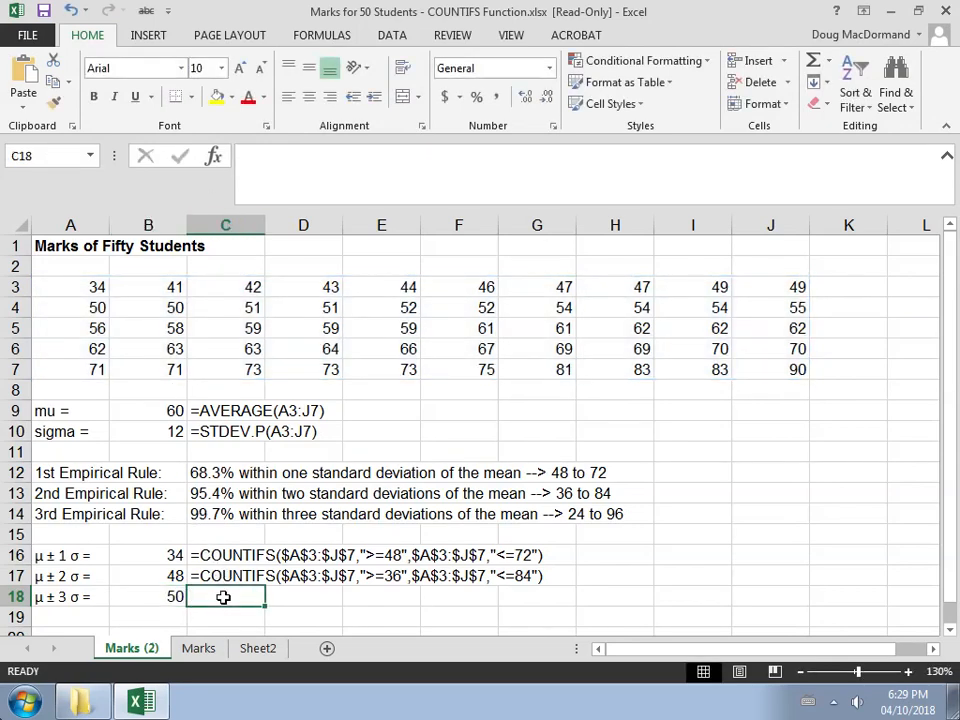
key(ctrl+v)
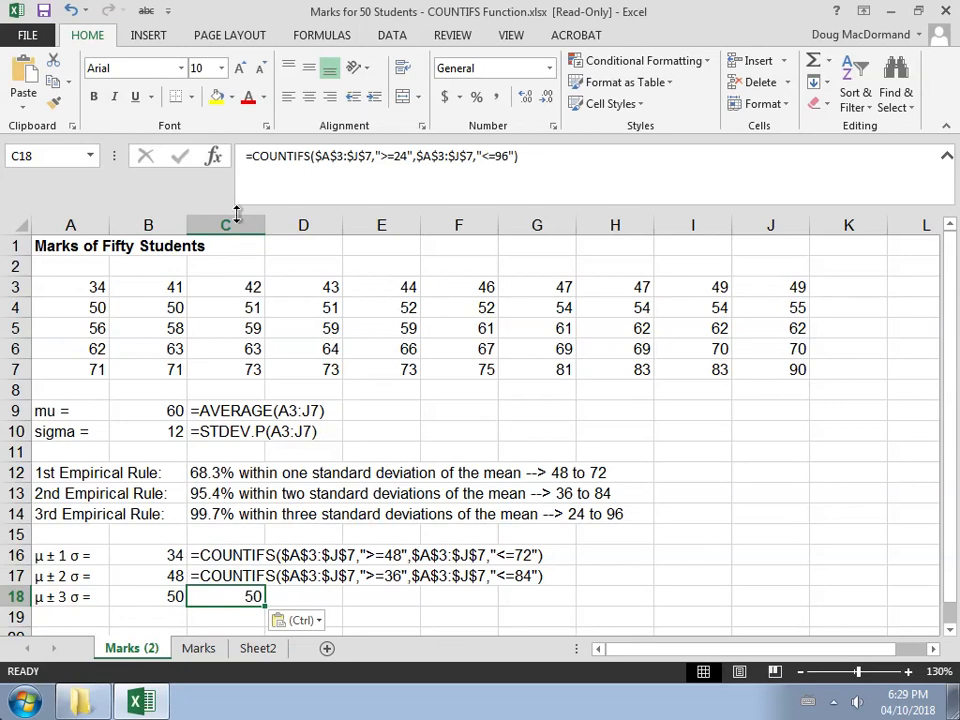
click(244, 155)
text(')
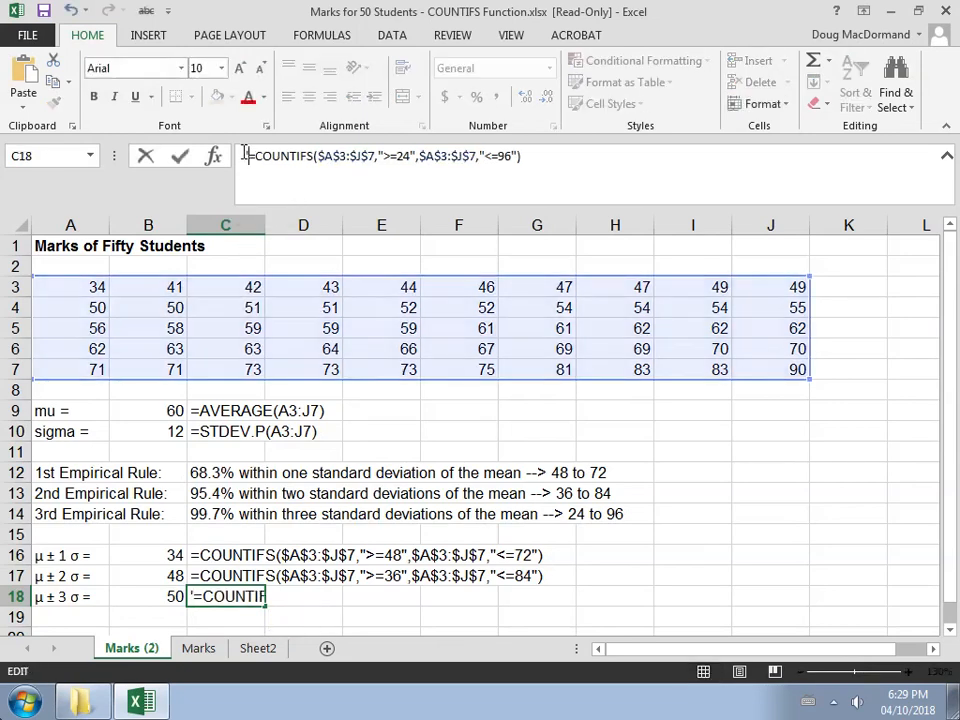
key(Return)
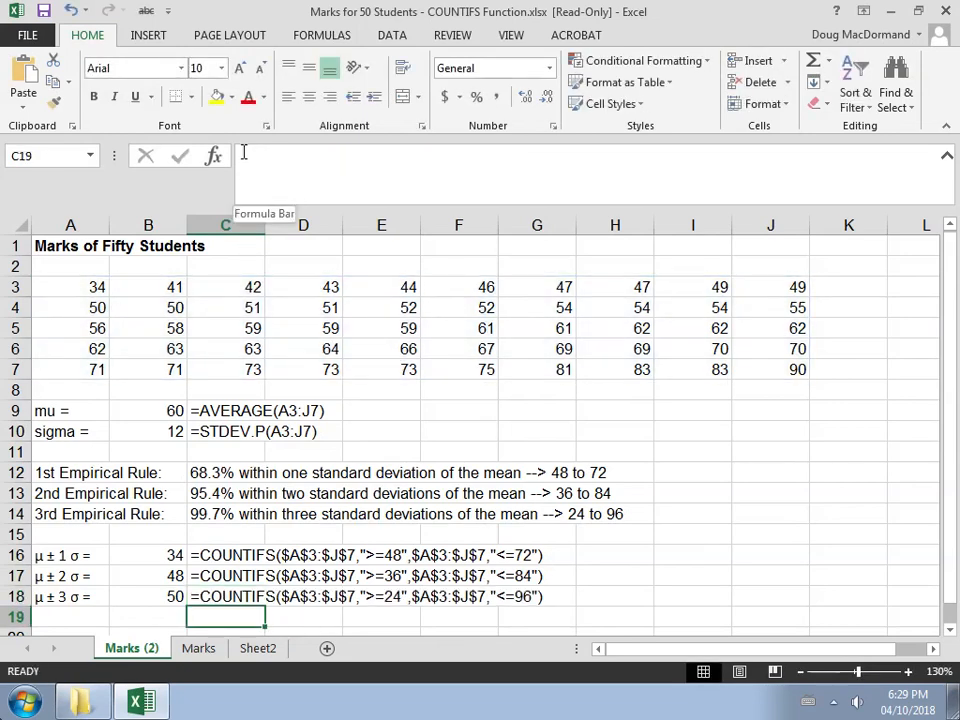
Highlight the two marks of 49 in cells I3:J3 with a yellow fill.
key(Down)
key(Down)
key(Up)
key(Up)
key(Up)
key(Up)
key(Up)
key(Up)
key(Up)
key(Up)
key(Up)
key(Up)
key(Up)
key(Up)
key(Up)
key(Up)
key(Up)
key(Up)
key(Up)
key(Up)
key(Up)
key(Up)
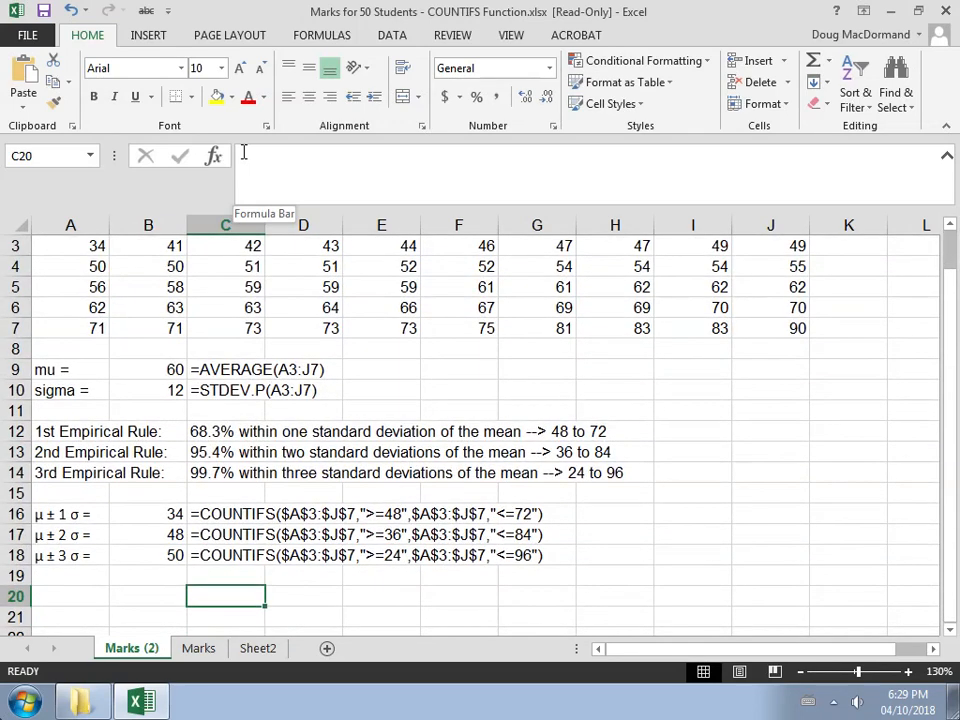
key(Down)
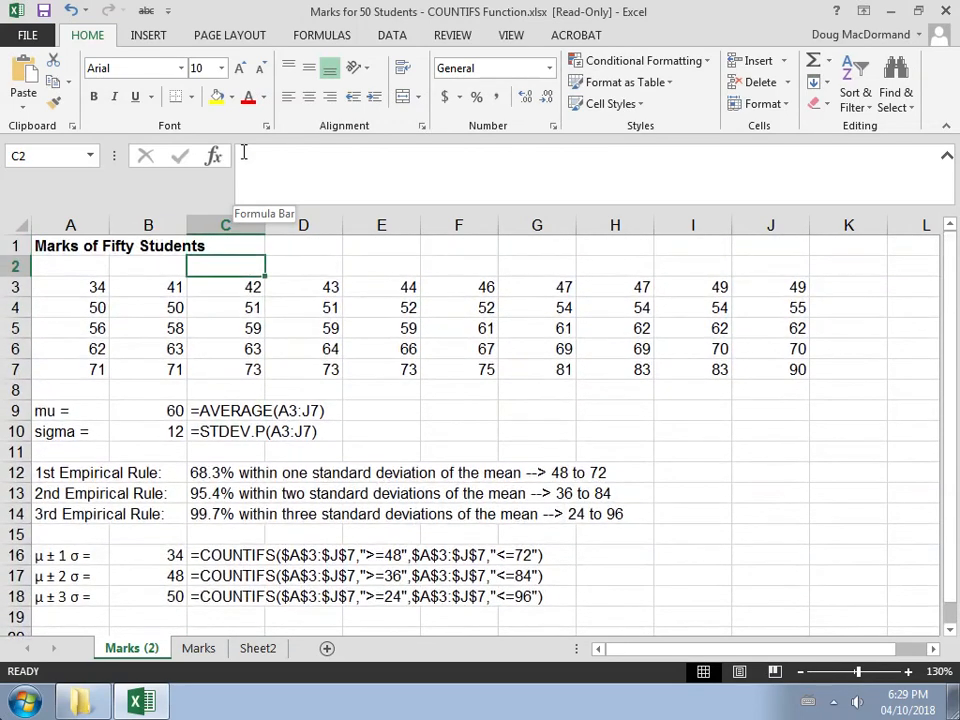
key(Down)
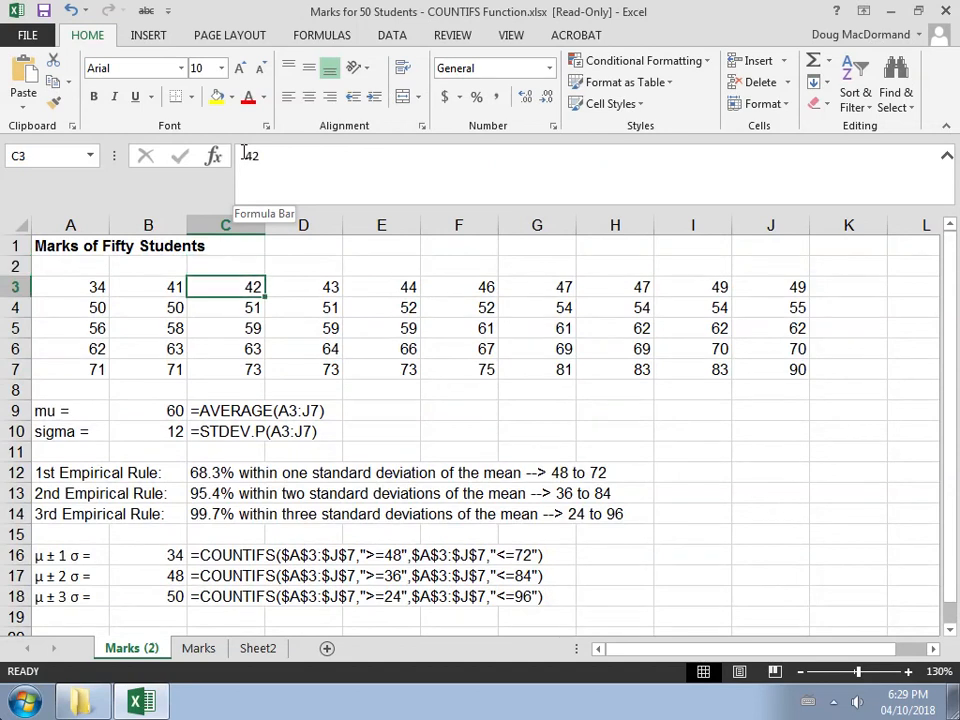
key(Right)
key(Right)
key(Right)
key(Right)
key(Right)
key(Right)
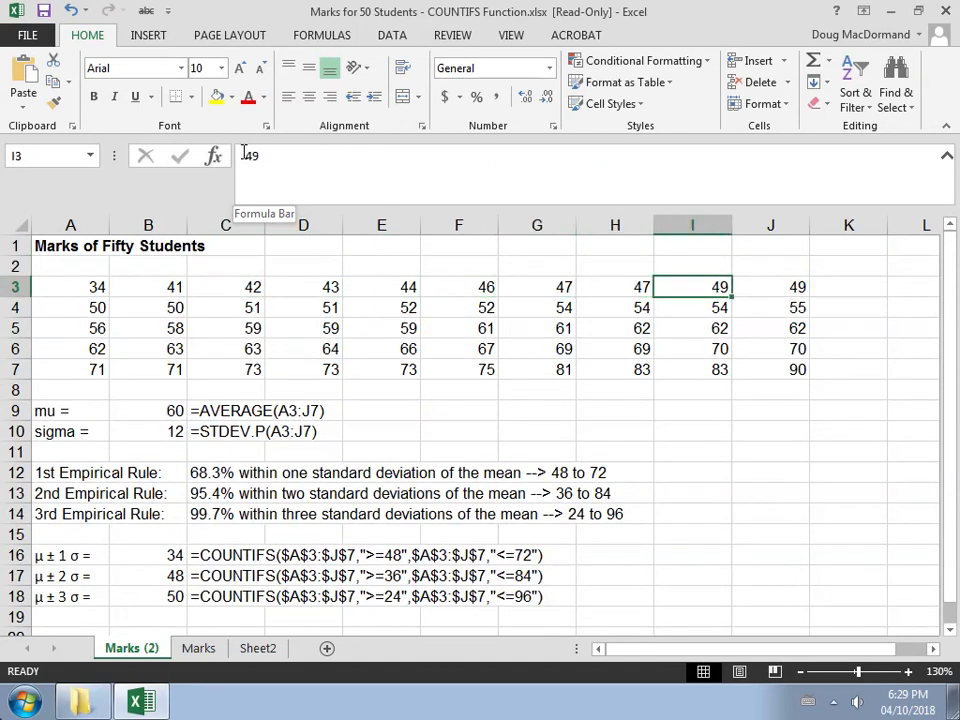
key(shift+Right)
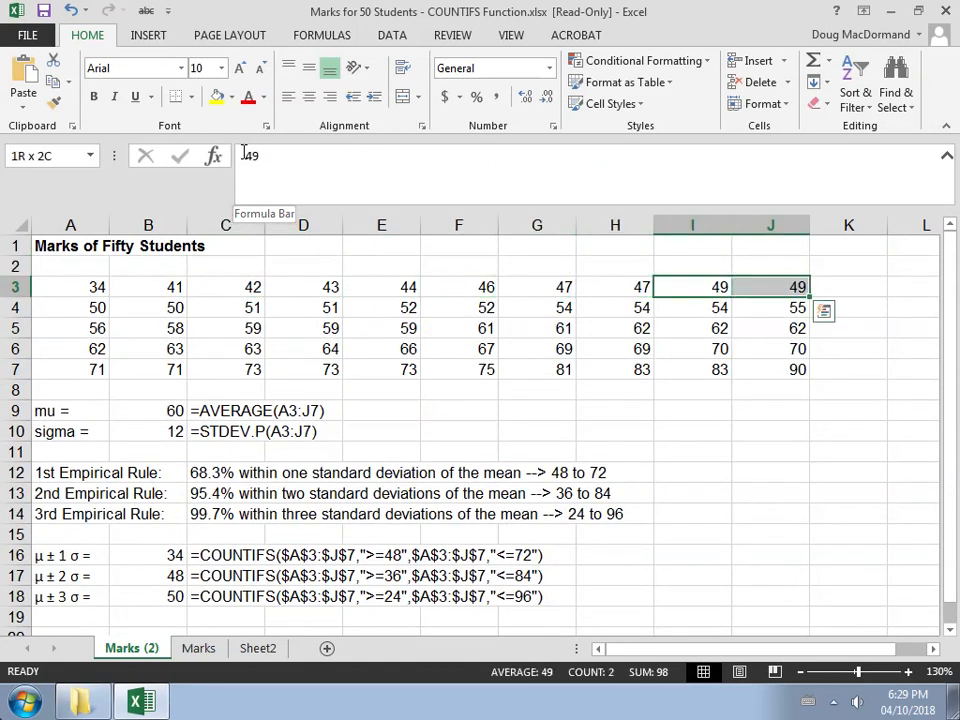
click(222, 93)
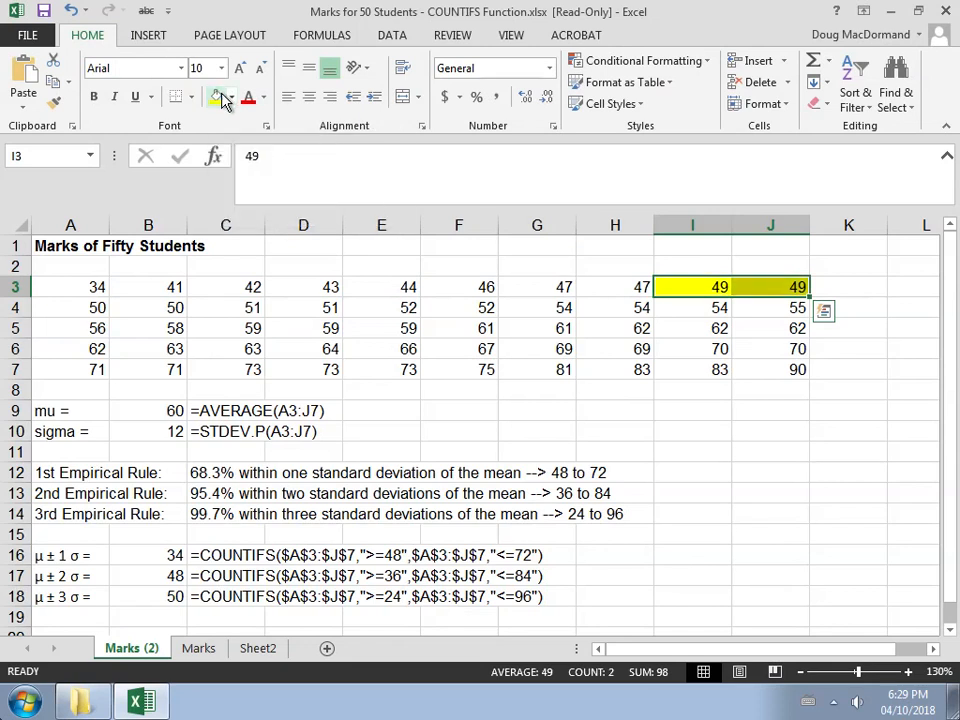
Highlight all the marks in cells A4:J6 with a yellow fill.
key(Down)
key(Left)
key(Left)
key(Left)
key(Left)
key(Left)
key(Left)
key(Left)
key(Left)
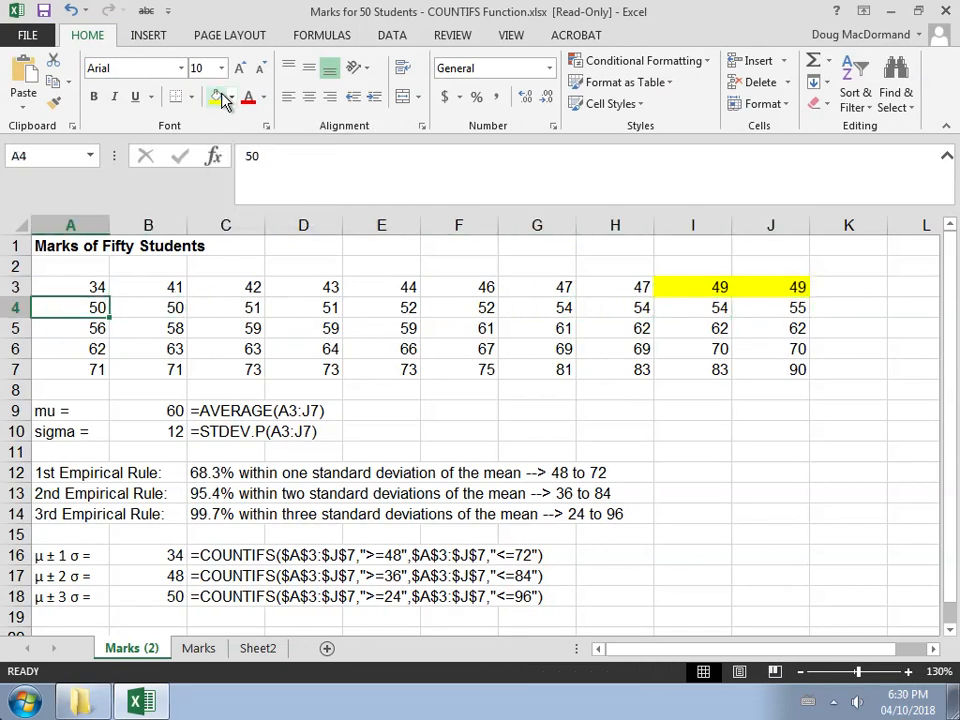
key(shift+Down)
key(shift+Down)
key(shift+Right)
key(shift+Right)
key(shift+Right)
key(shift+Right)
key(shift+Right)
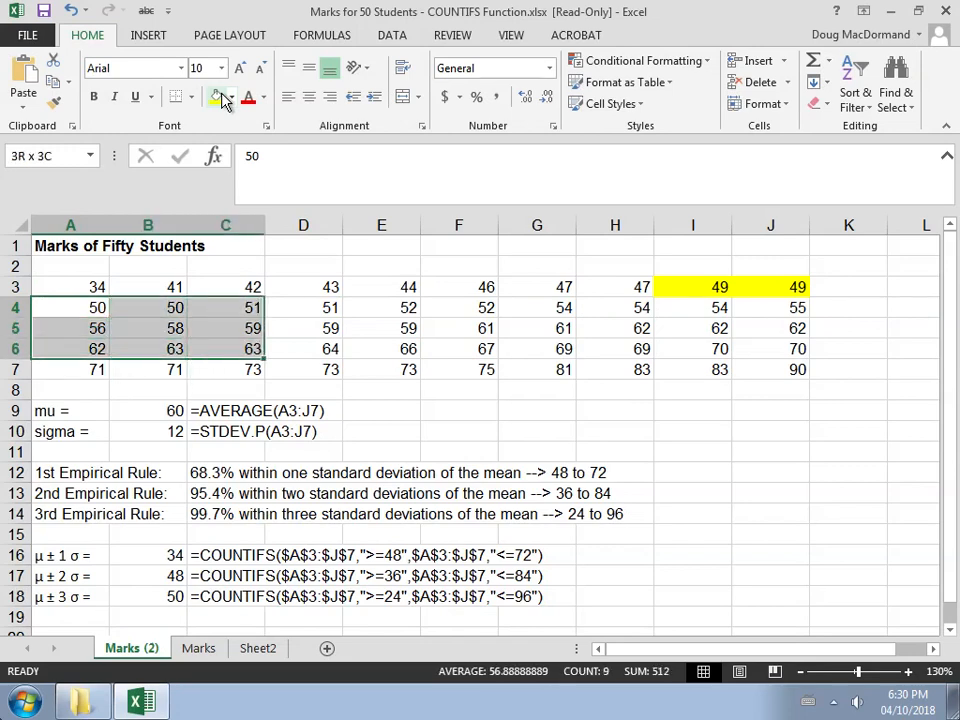
key(shift+Right)
key(shift+Right)
key(shift+Right)
key(shift+Right)
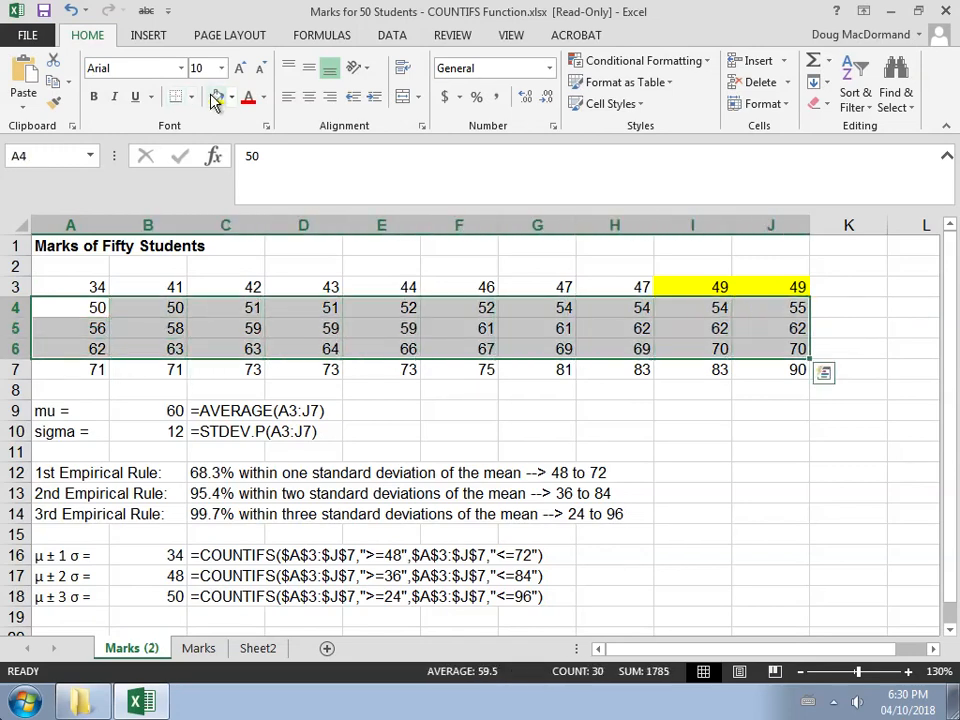
click(216, 99)
Highlight the two marks of 71 in cells A7:B7 with a yellow fill.
key(Down)
key(Down)
key(Down)
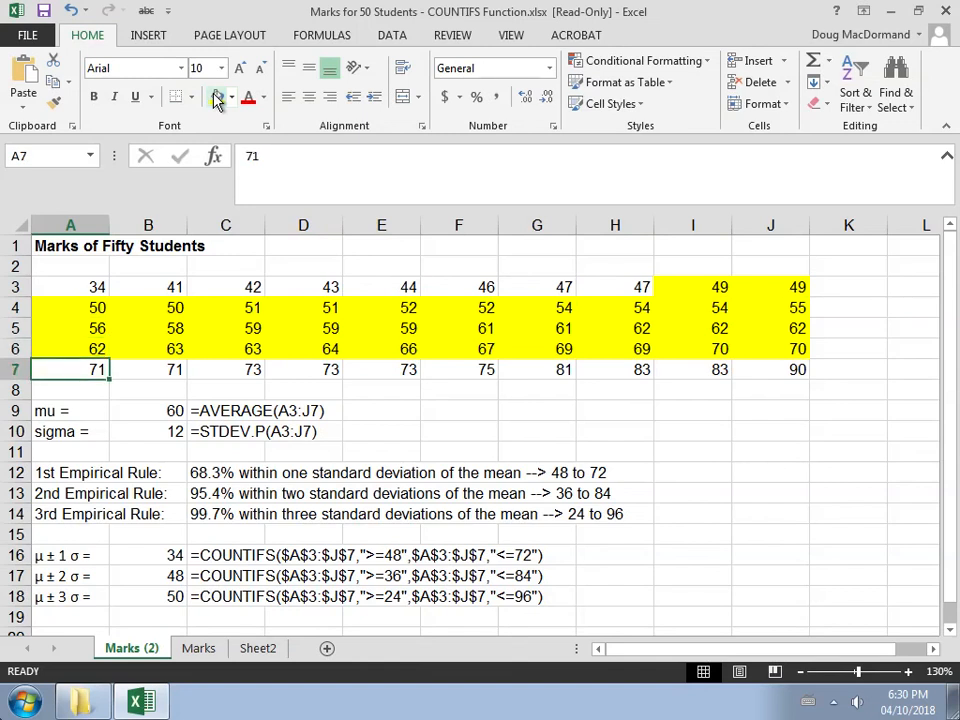
key(shift+Right)
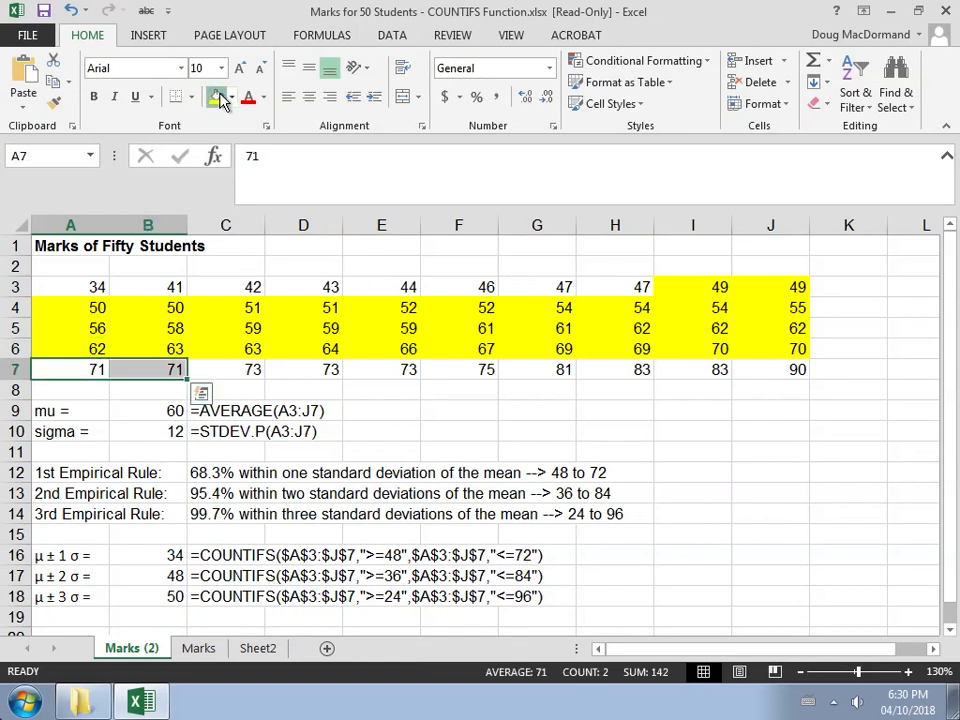
click(218, 98)
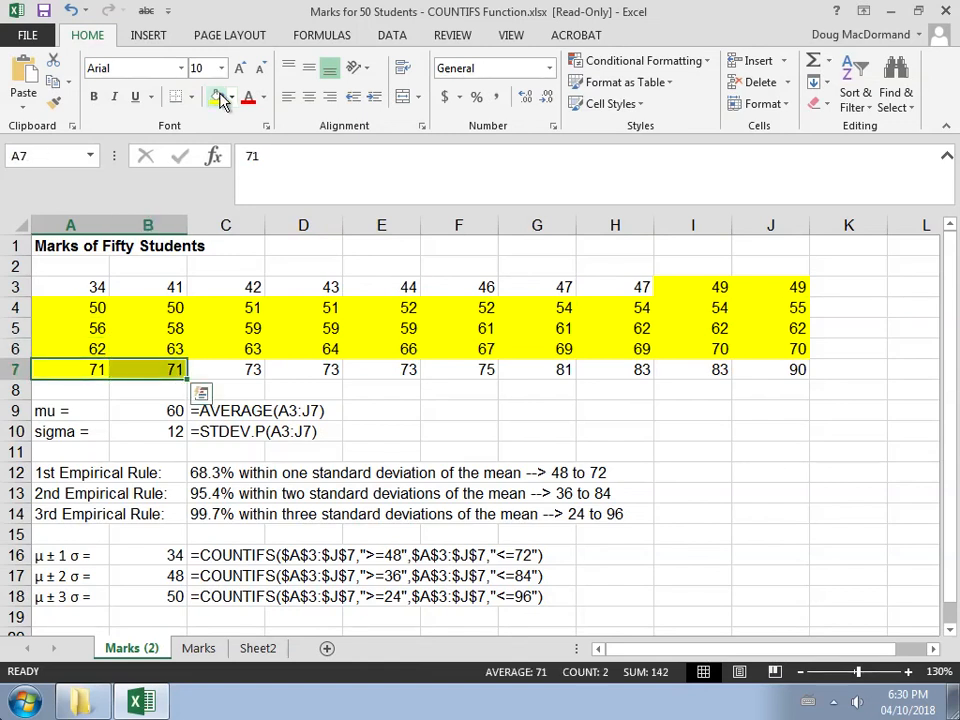
key(Up)
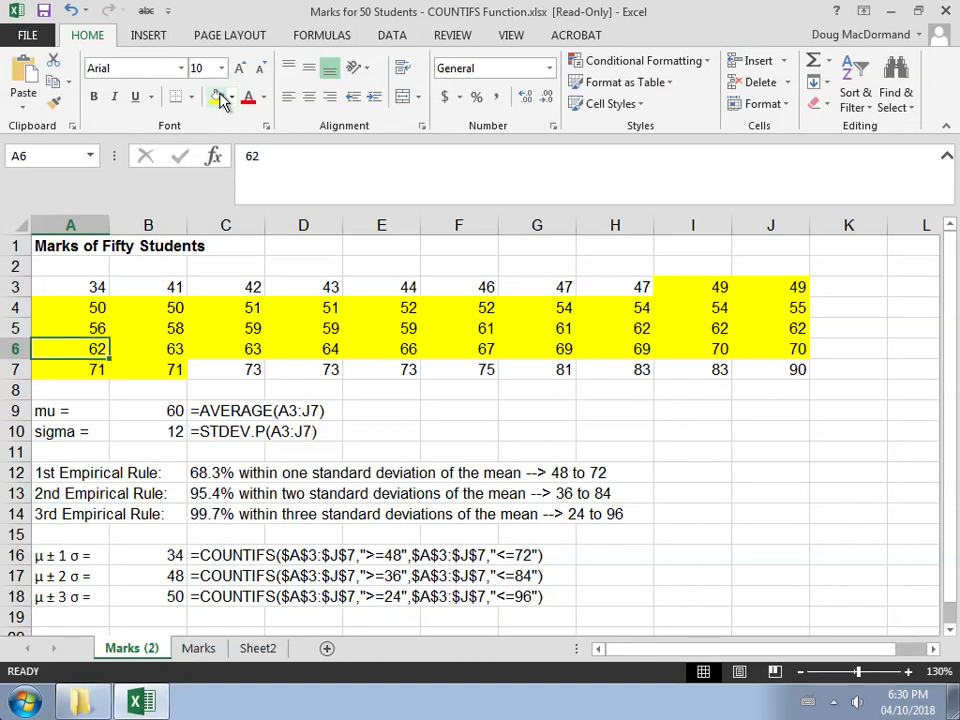
Copy the three μ ± σ labels from A16:A18 into cells A20:A22.
key(Down)
key(Down)
key(Down)
key(Down)
key(Down)
key(Down)
key(Down)
key(Down)
key(Down)
key(Down)
key(Down)
key(Down)
key(Down)
key(Down)
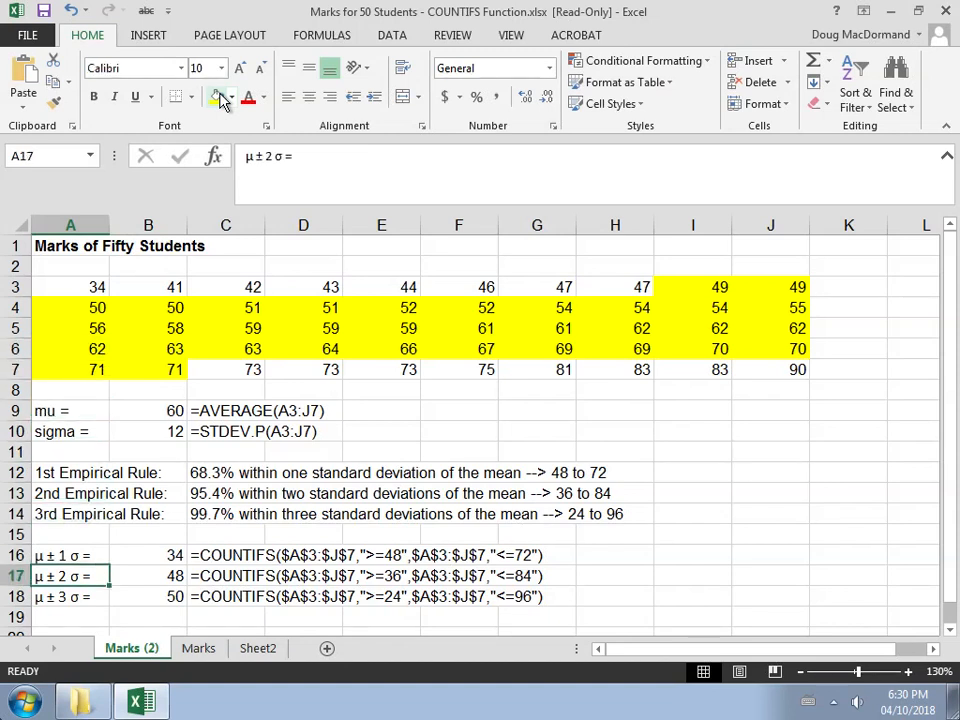
key(Down)
key(Up)
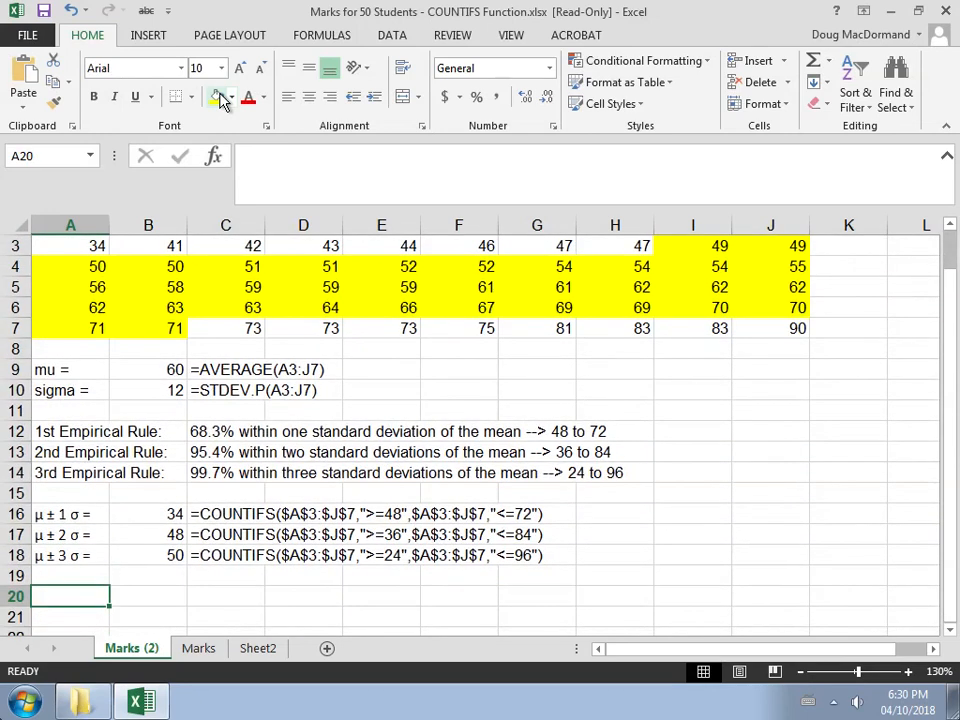
key(Up)
key(Up)
key(Up)
key(Up)
key(shift+Down)
key(shift+Down)
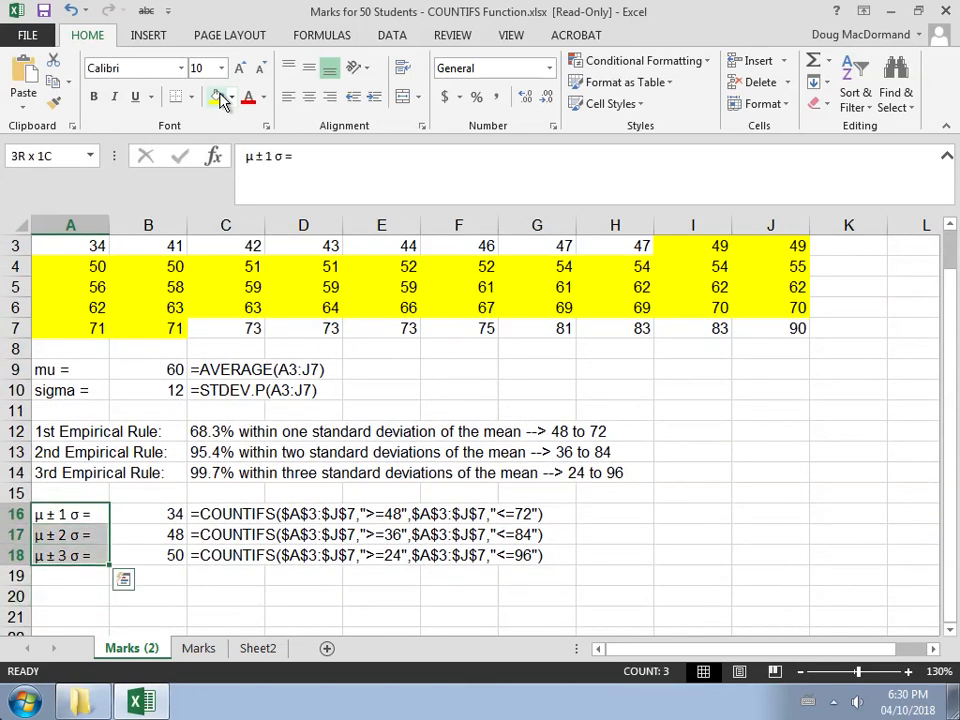
key(ctrl+c)
key(Down)
key(Down)
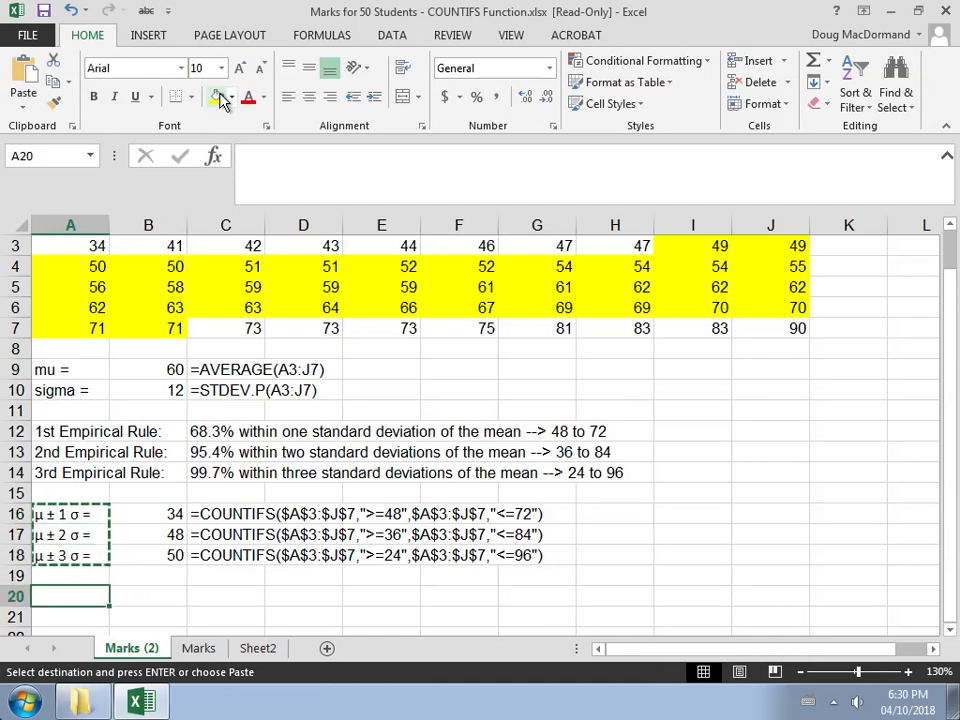
key(ctrl+v)
key(Down)
key(Down)
key(Down)
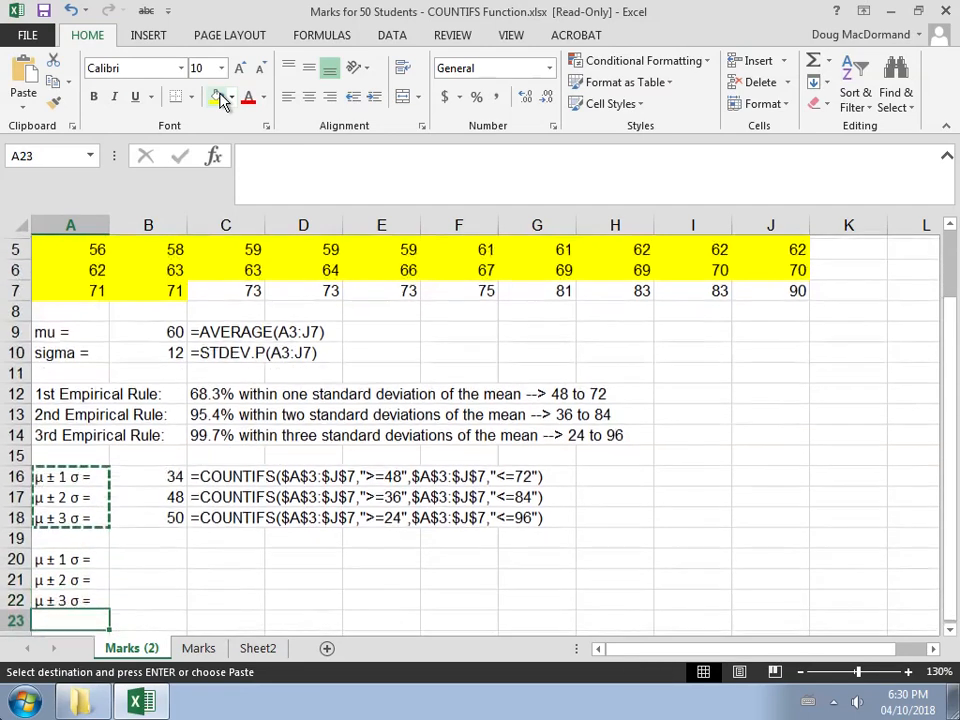
Enter the formula =34/50 in cell B20 for the proportion within μ ± 1 σ.
key(Up)
key(Up)
key(Up)
key(Right)
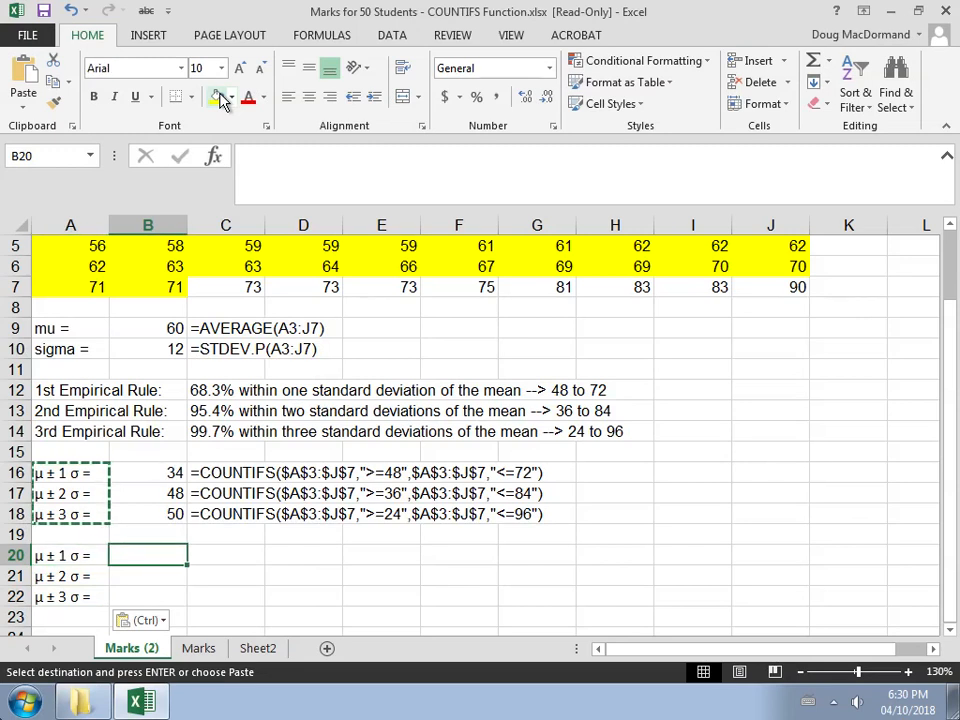
text(=)
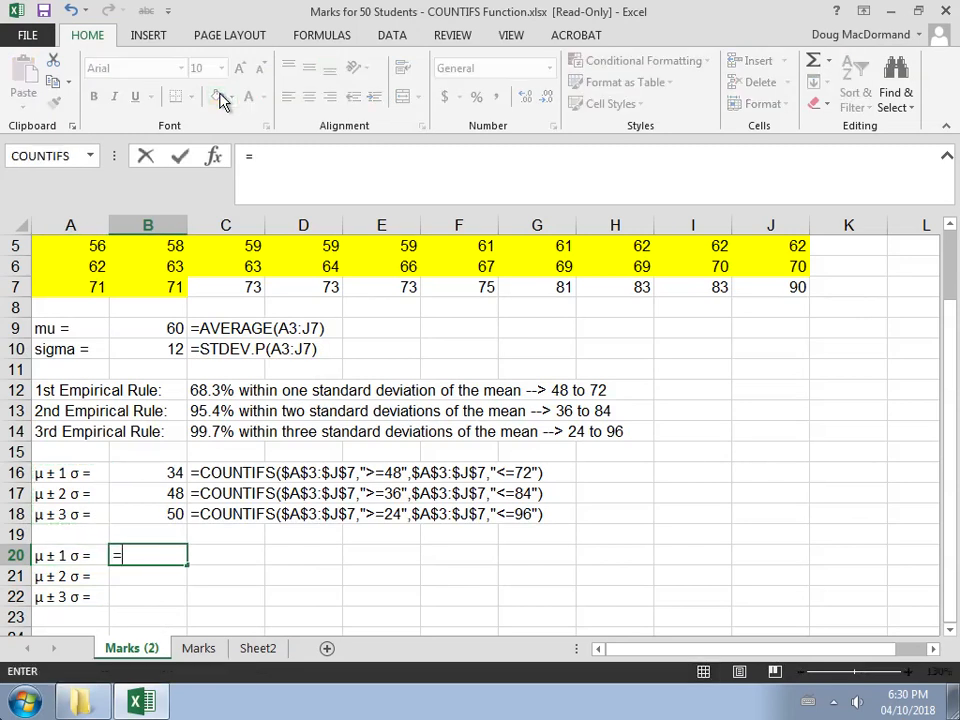
text(34/50)
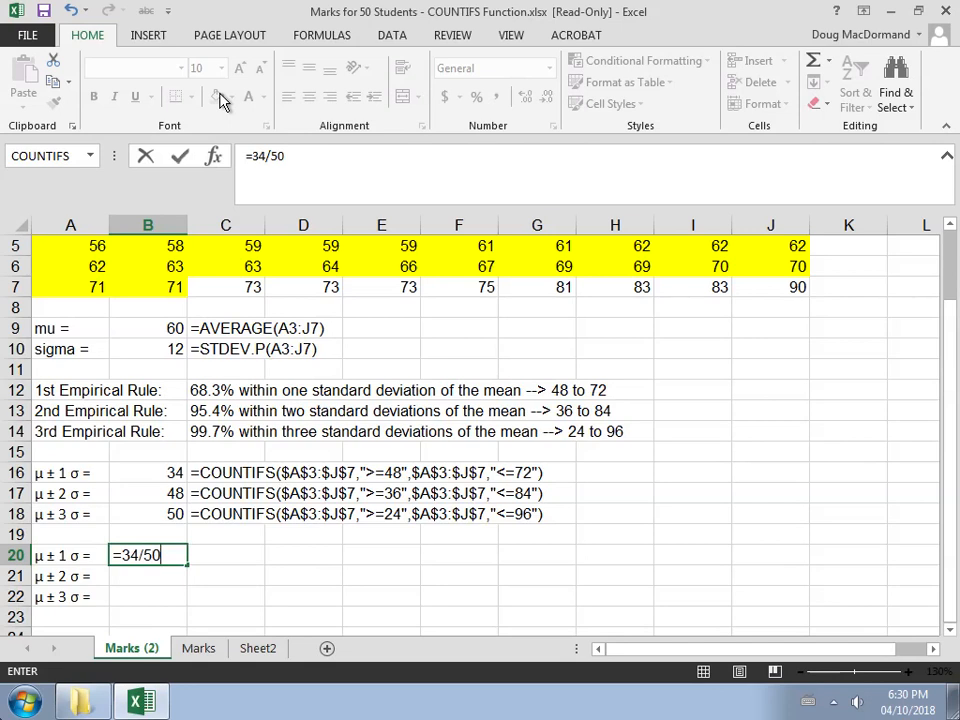
key(Return)
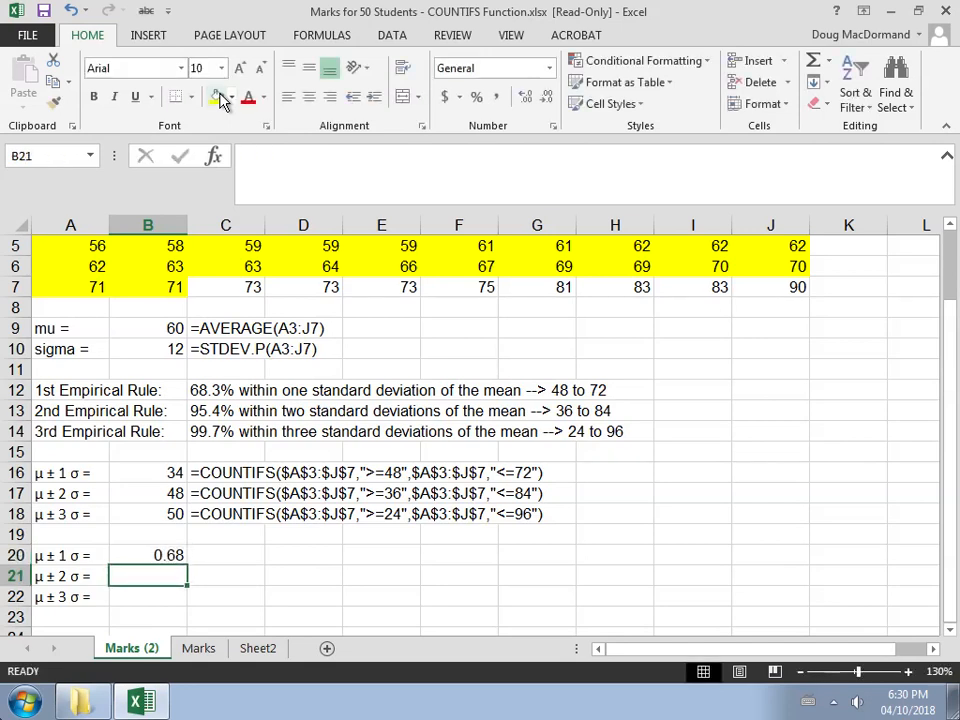
Copy B20's formula into cell C20 and put an apostrophe before it so it displays as text.
key(Up)
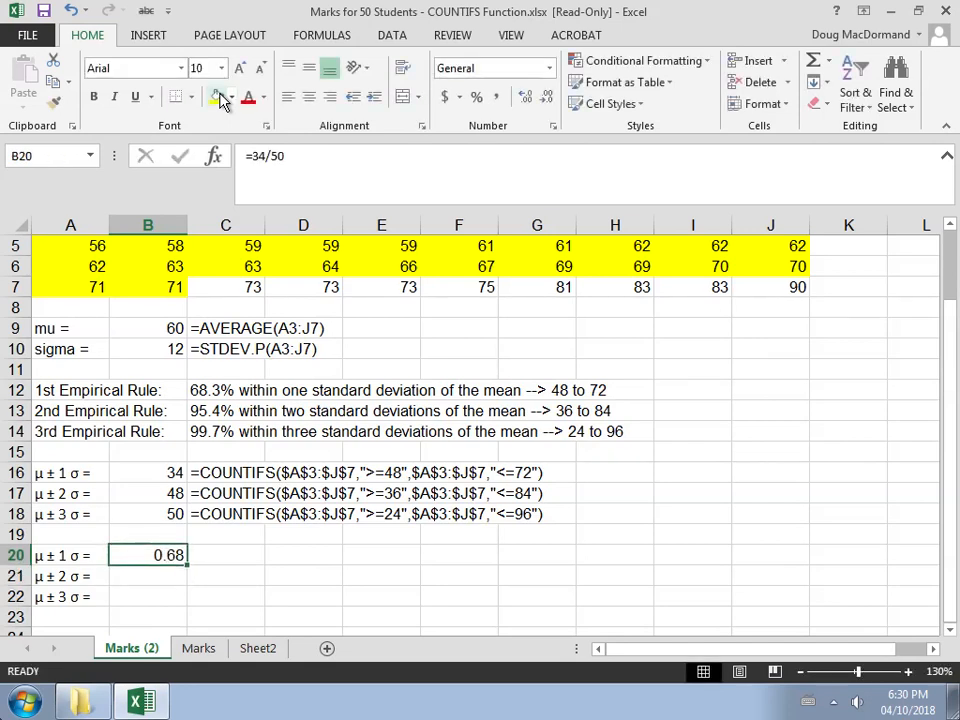
key(ctrl+c)
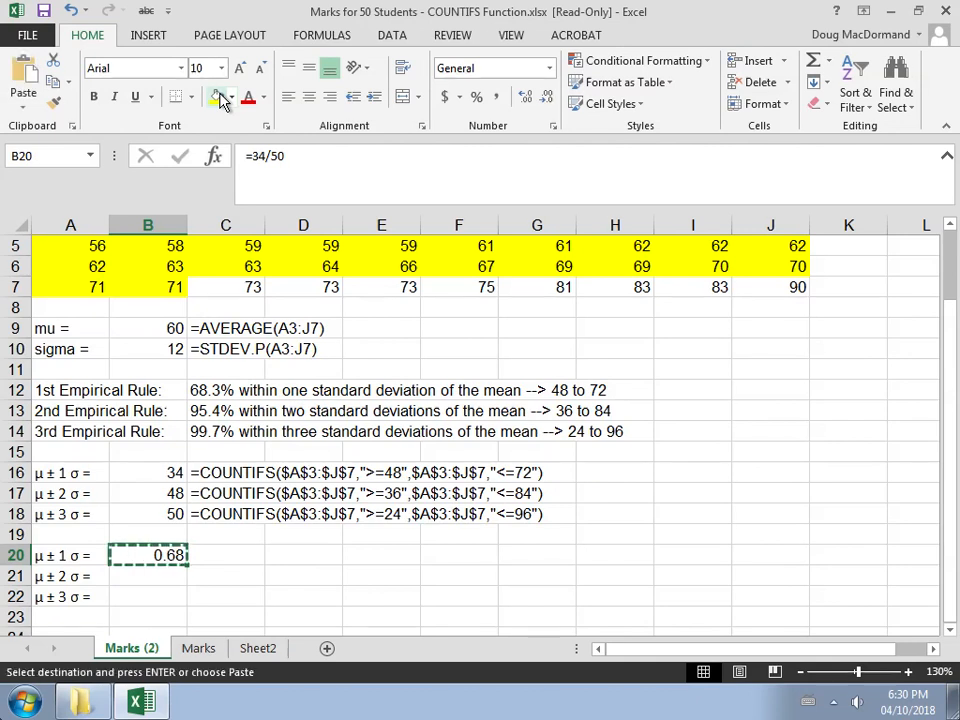
key(Right)
key(ctrl+v)
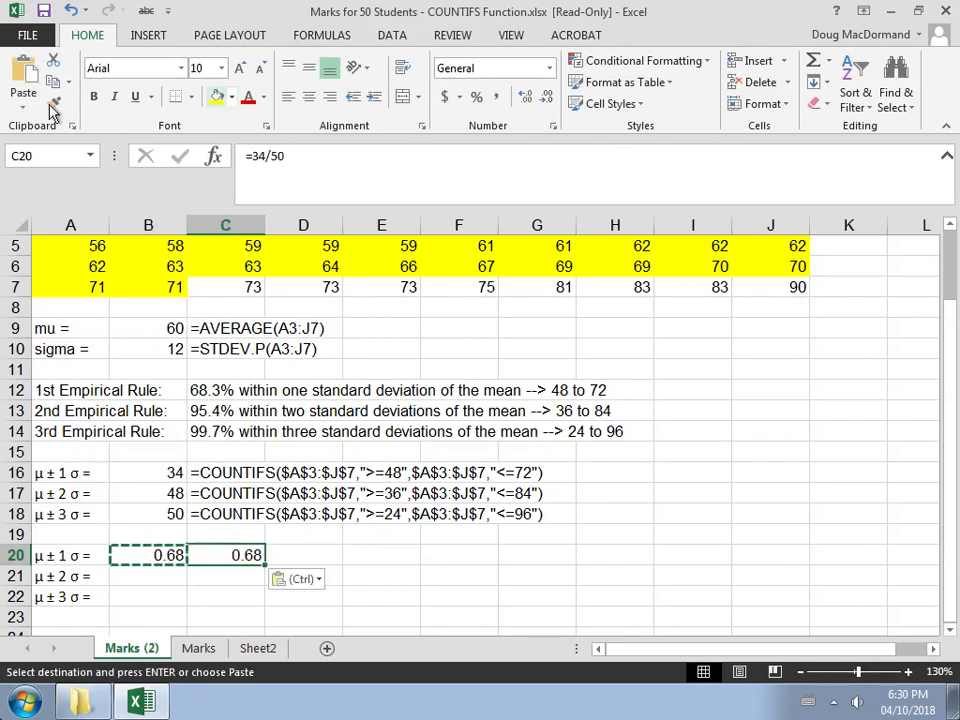
click(241, 155)
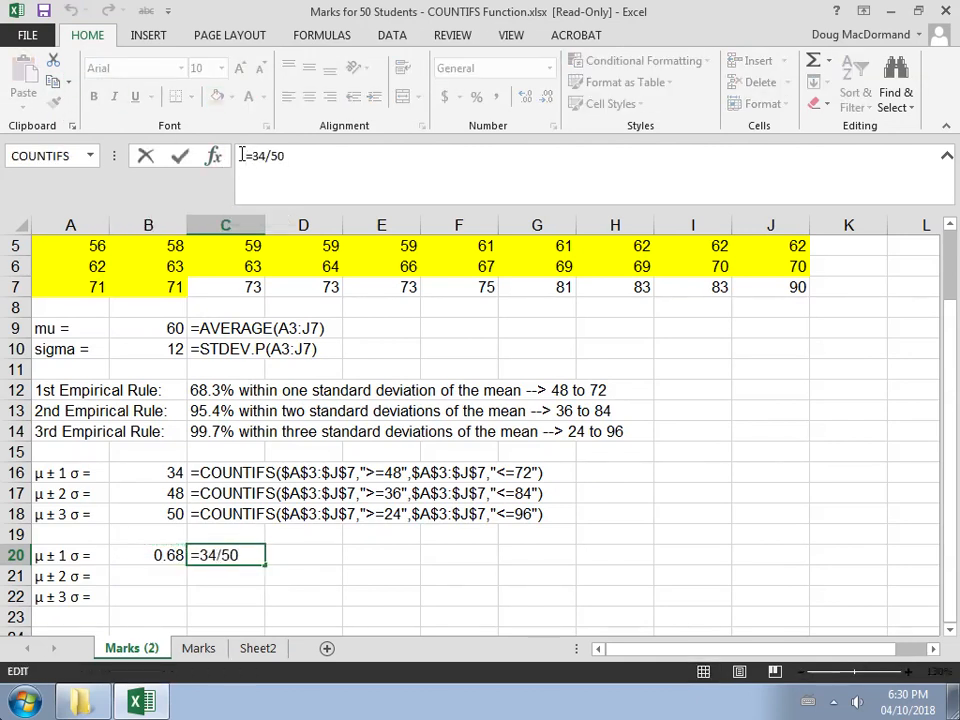
key(Return)
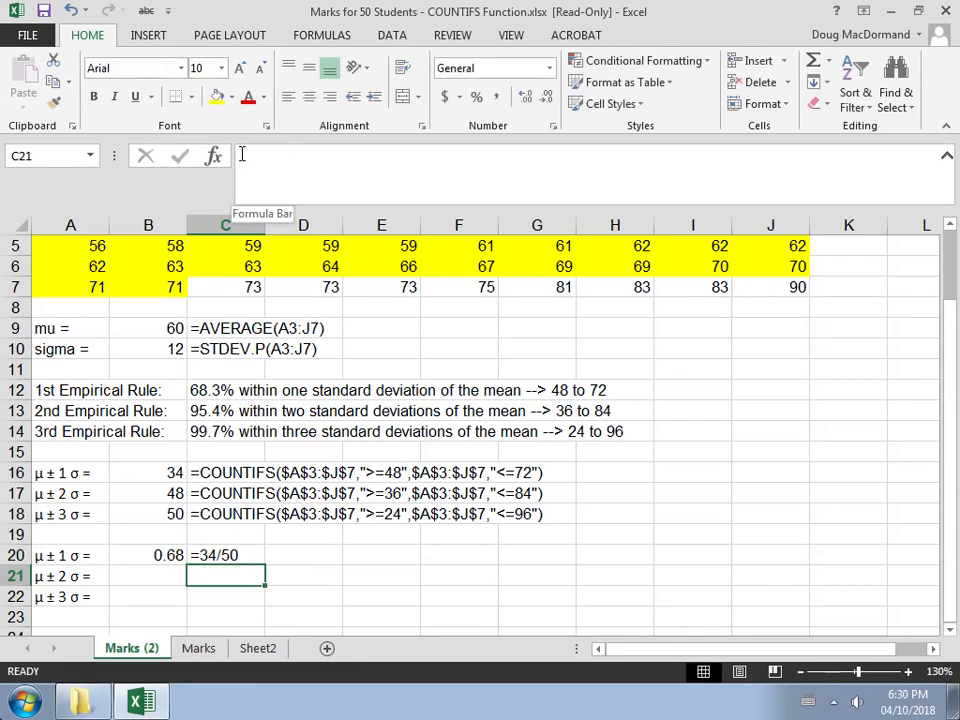
Enter the formula =48/50 in cell B21 for the proportion within μ ± 2 σ.
key(Left)
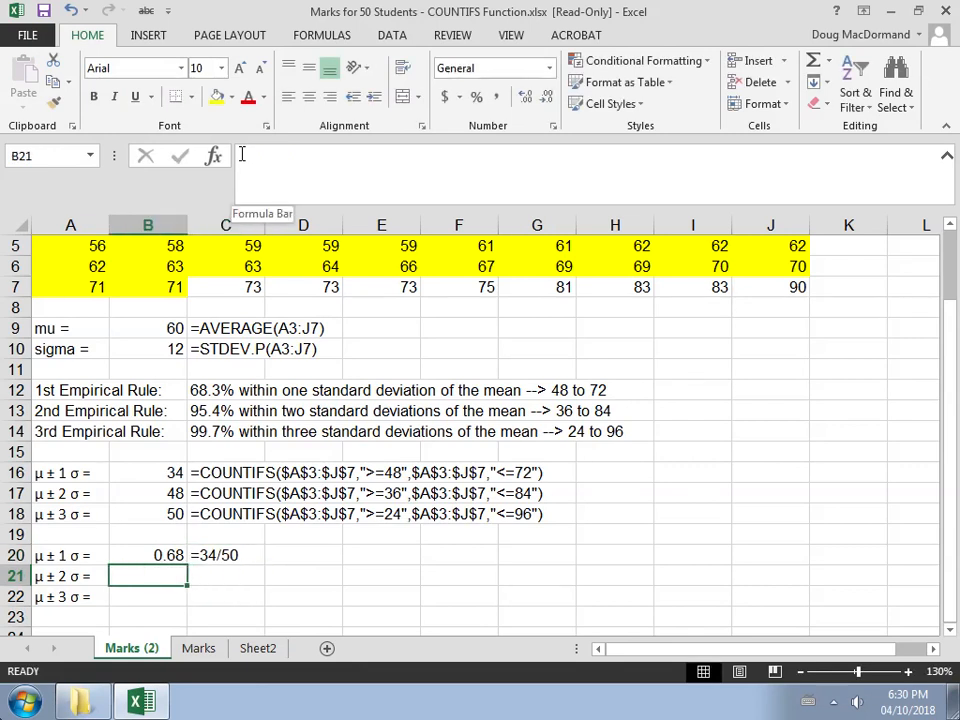
text(=)
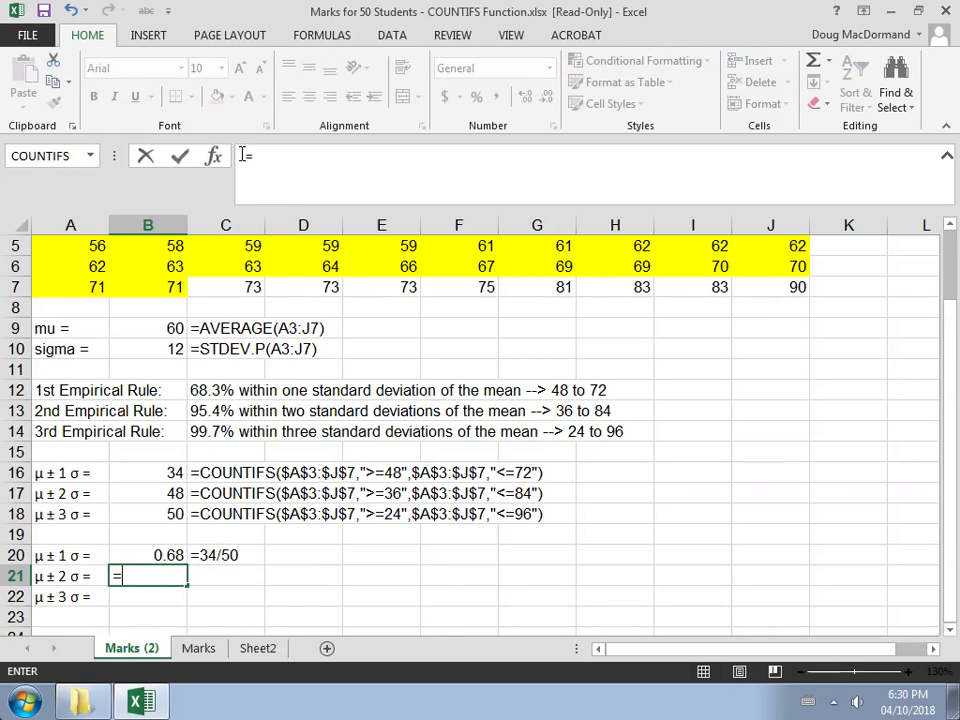
click(172, 494)
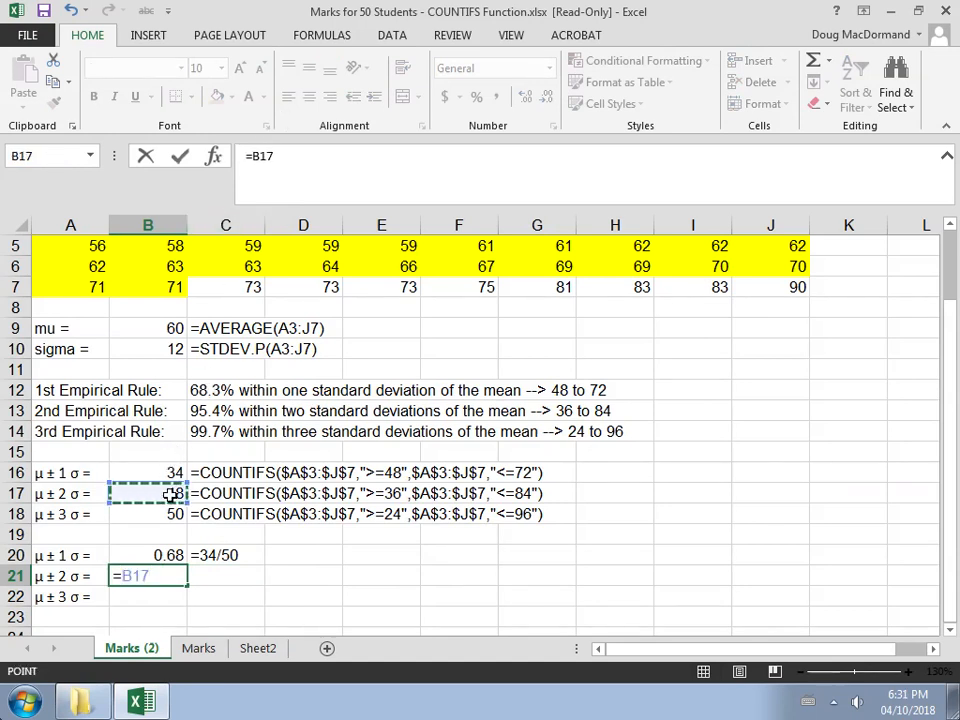
key(BackSpace)
key(BackSpace)
key(BackSpace)
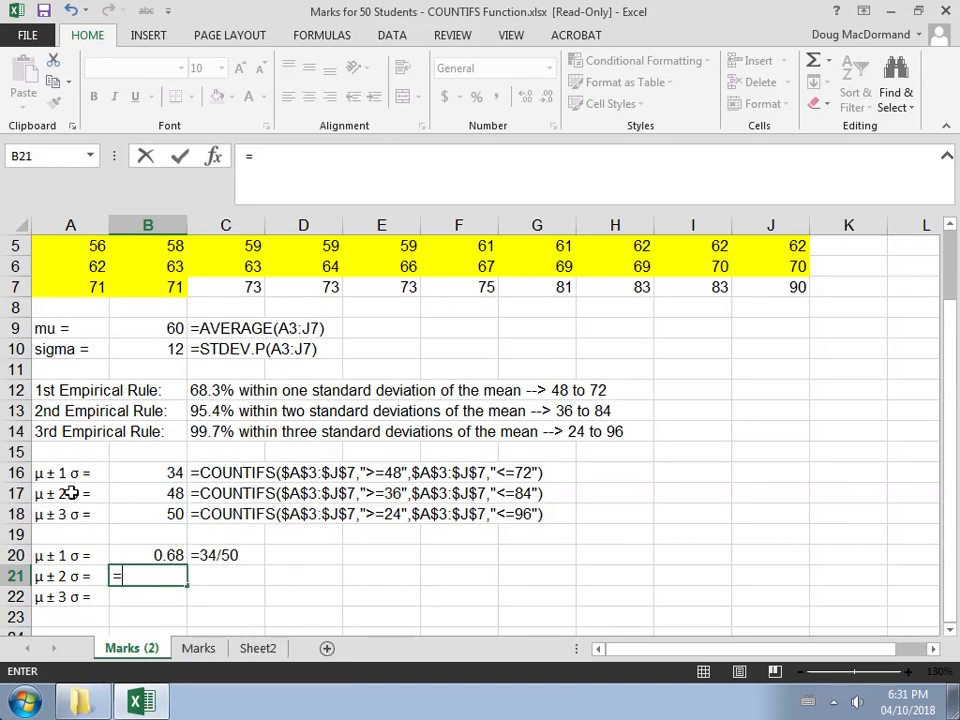
text(48/)
text(50)
key(Return)
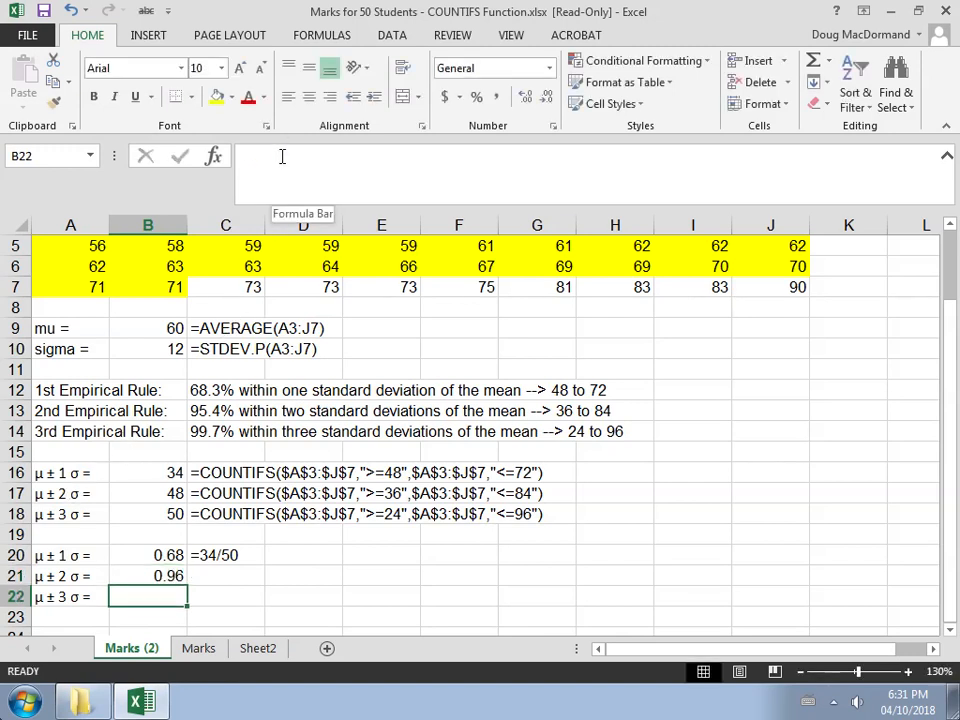
Copy B21's formula into cell C21 and put an apostrophe before it so it displays as text.
click(282, 156)
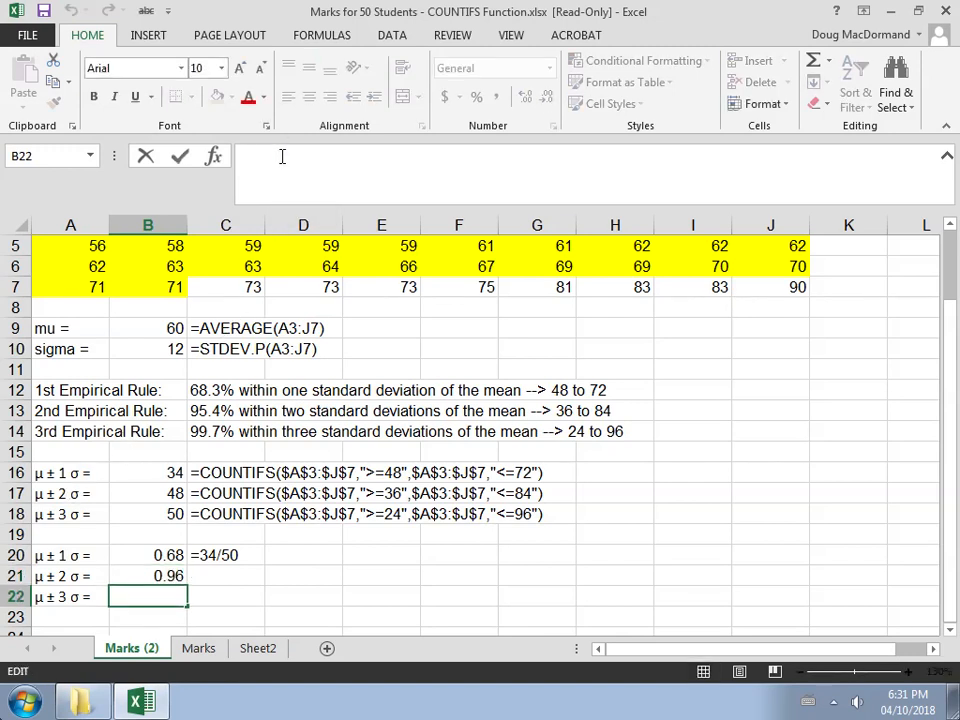
click(166, 568)
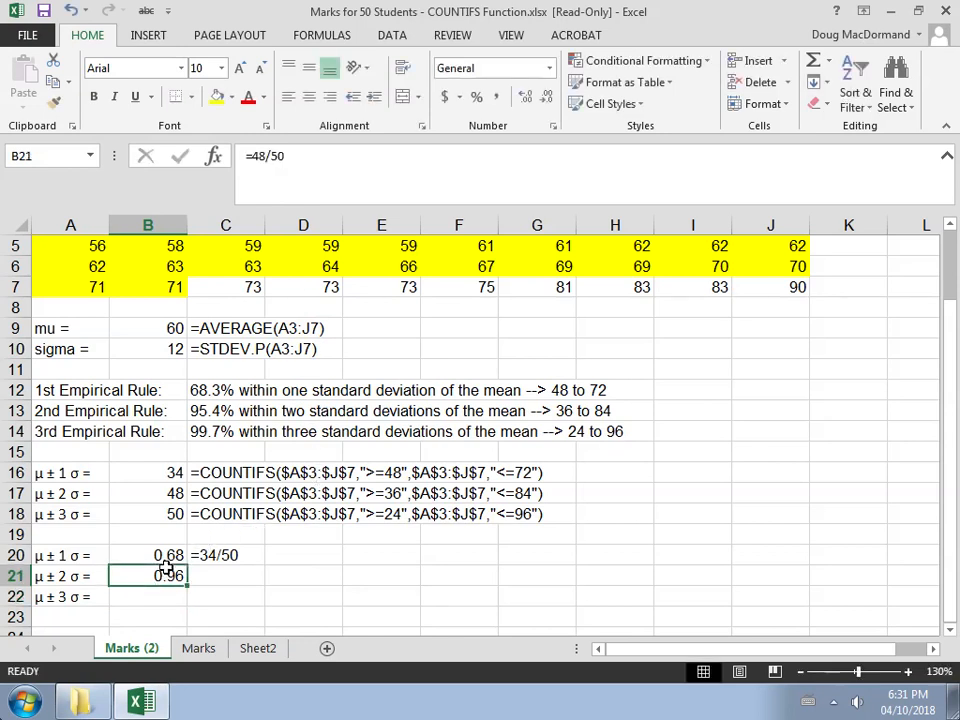
key(ctrl+c)
key(Right)
key(ctrl+v)
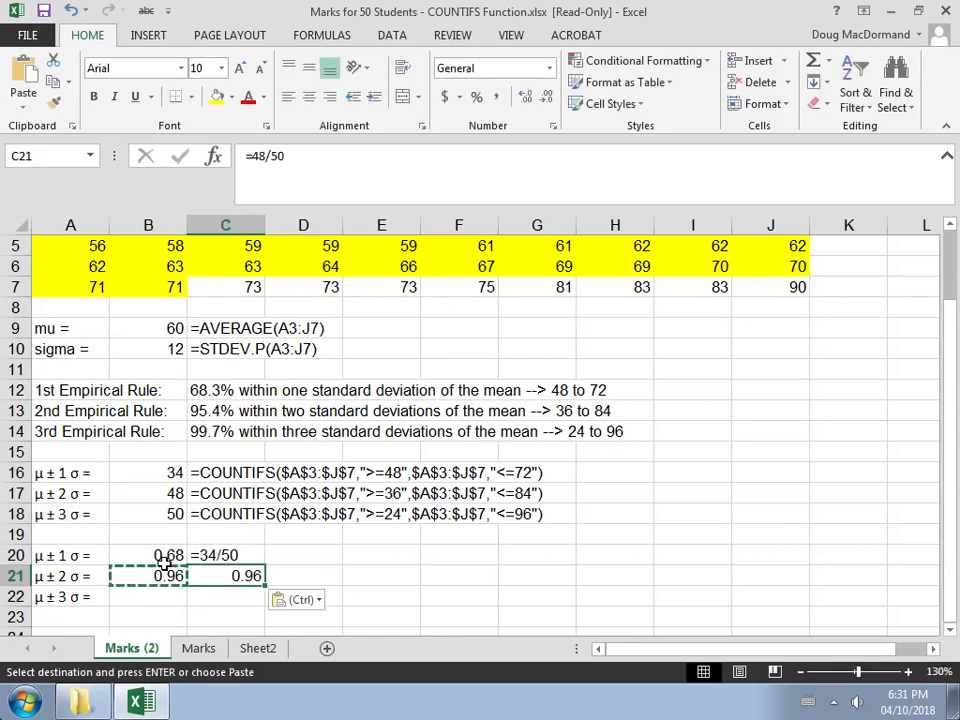
click(246, 154)
text(')
key(Return)
Enter the formula =50/50 in cell B22 for the proportion within μ ± 3 σ.
key(Left)
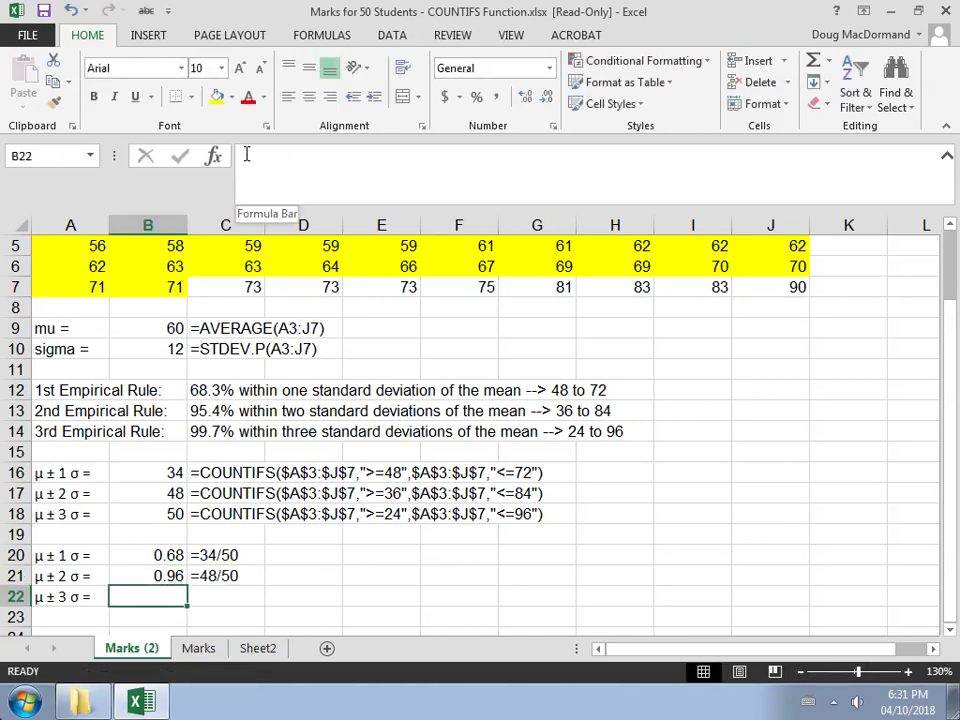
text(=)
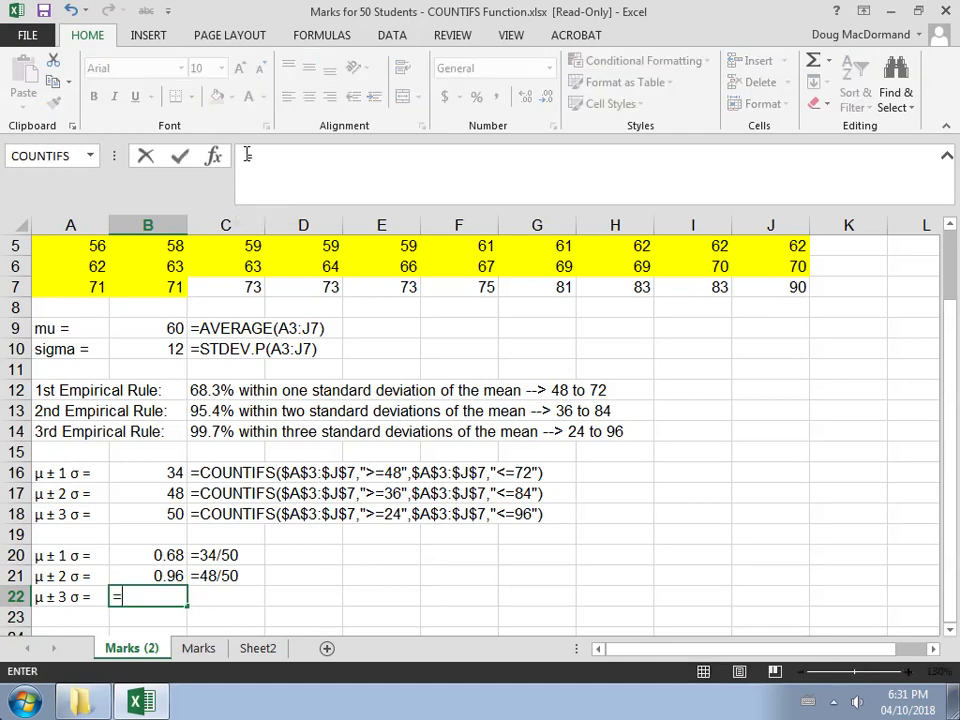
text(50/50)
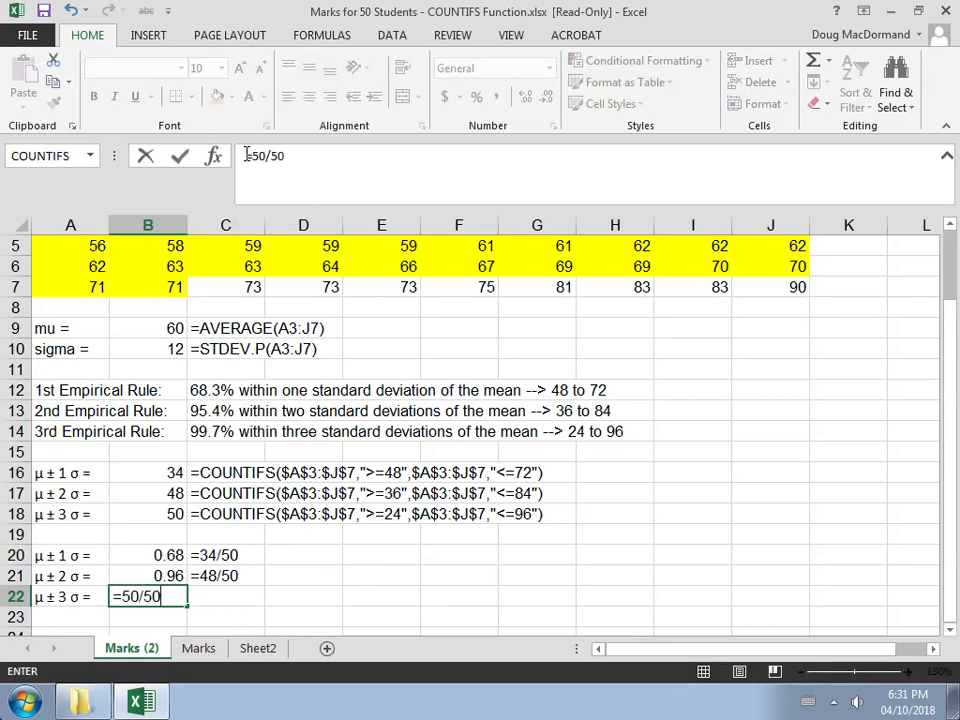
key(Return)
Copy B22's formula into cell C22 and put an apostrophe before it so it displays as text.
key(Up)
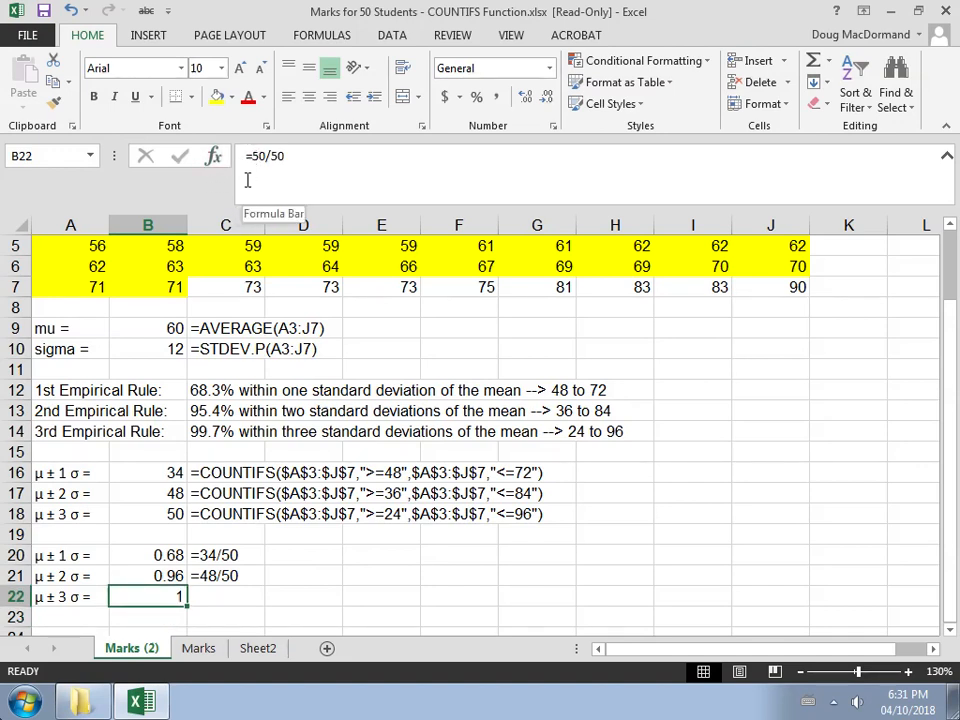
key(ctrl+c)
key(Right)
key(ctrl+v)
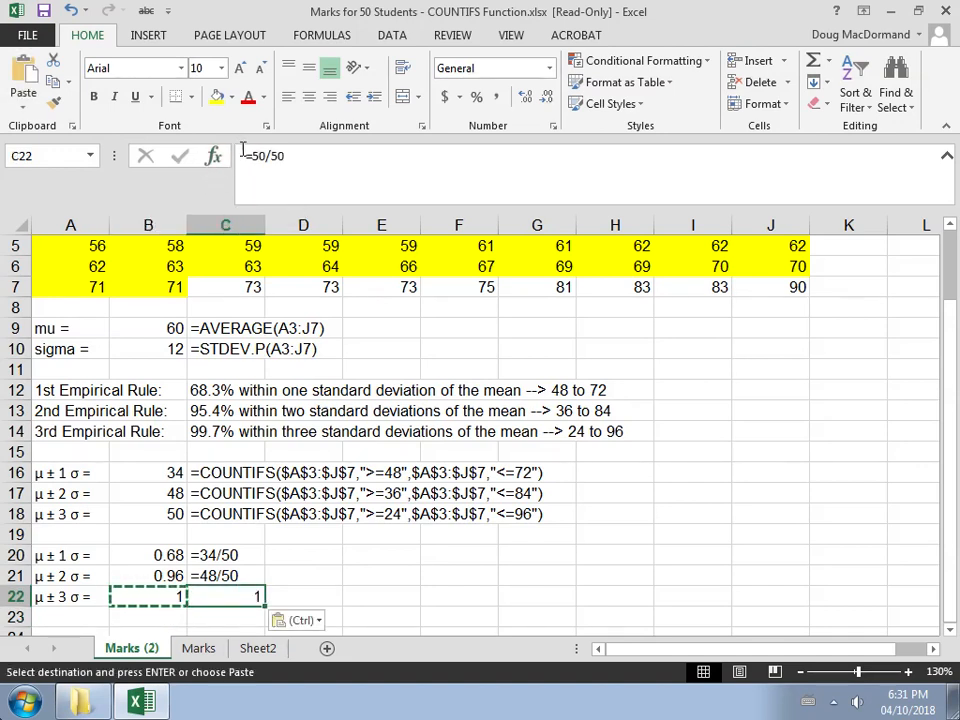
click(243, 156)
text(')
key(Return)
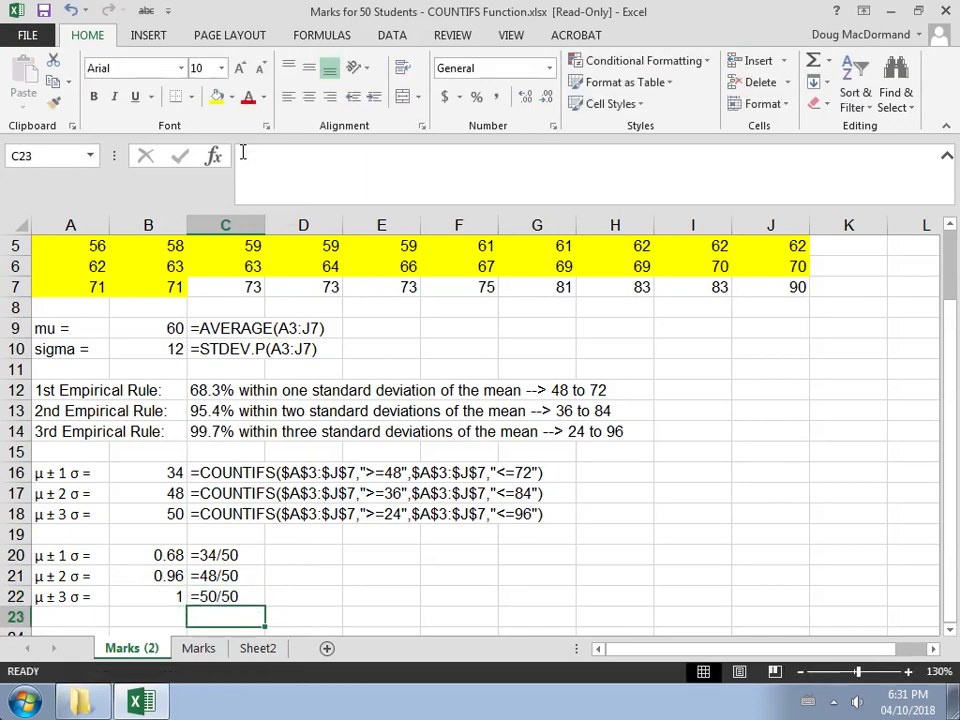
Format the proportions in cells B20:B22 as percentages with one decimal place.
key(Left)
key(Up)
key(shift+Up)
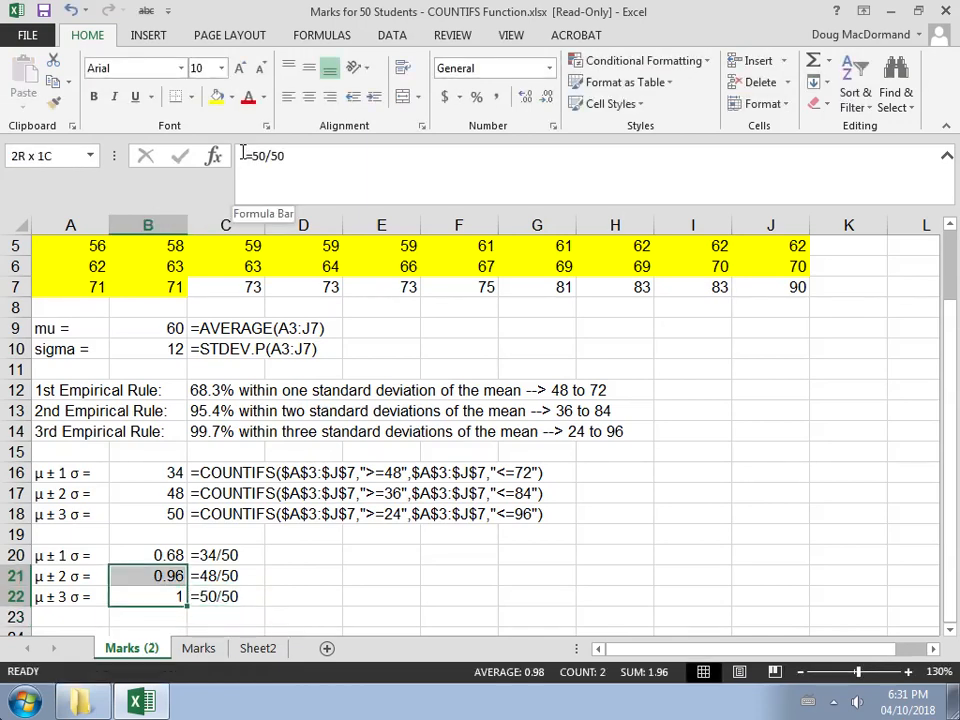
key(shift+Up)
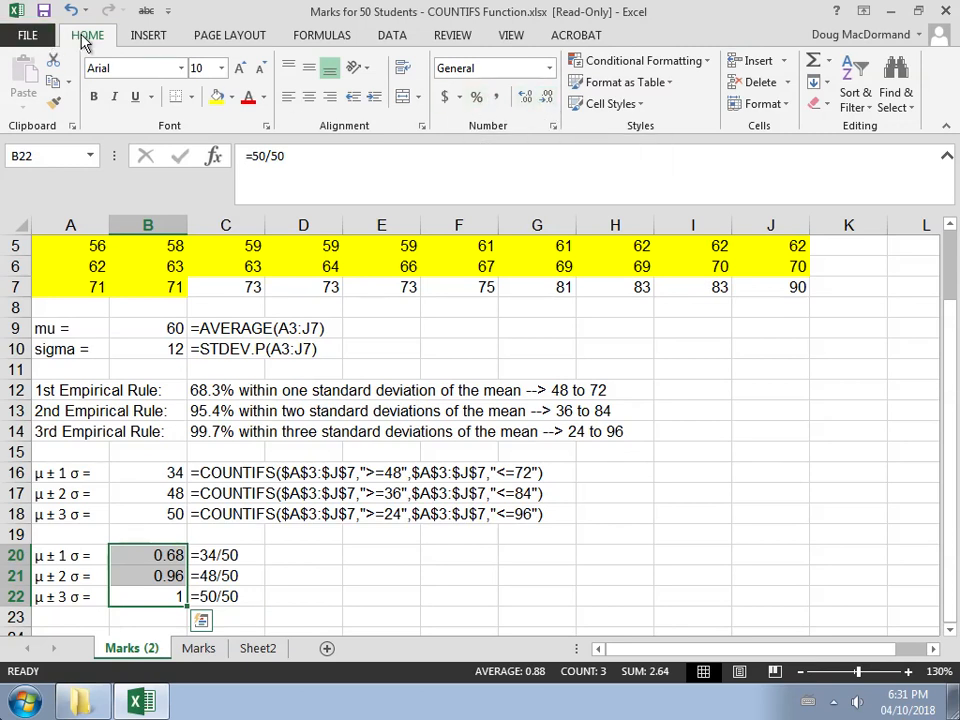
click(477, 98)
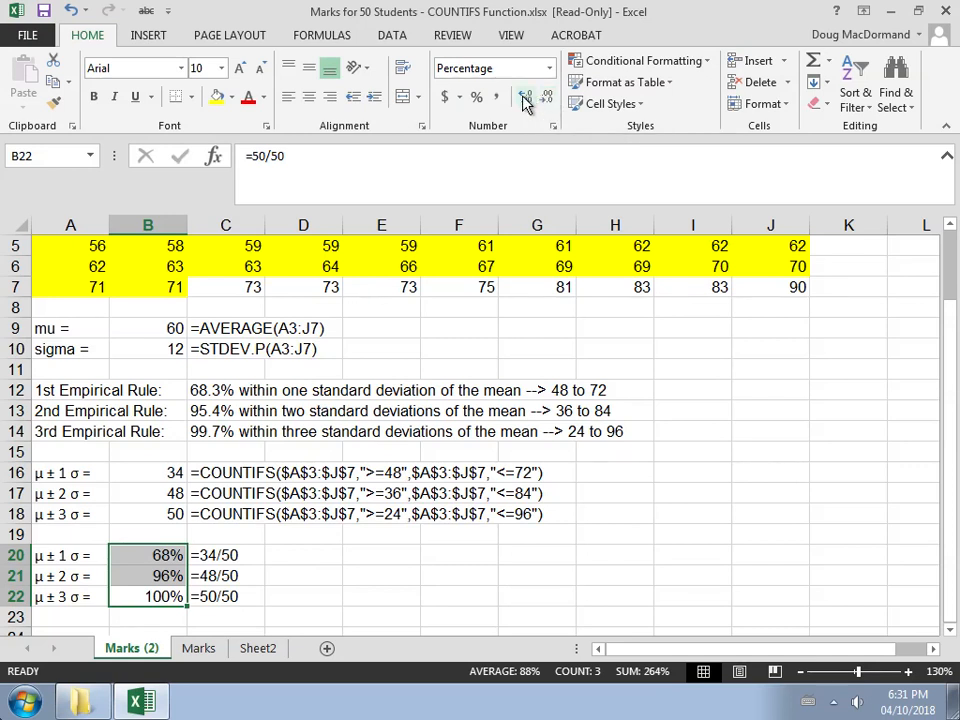
click(525, 100)
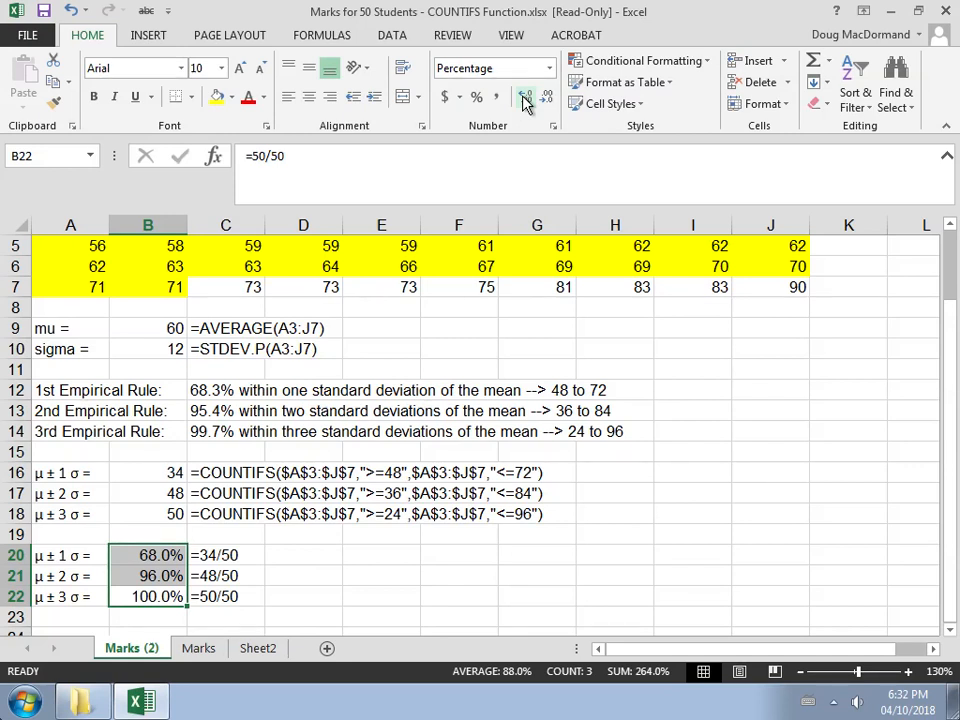
Enter the text "compared to 68.3%" in cell D20.
click(334, 553)
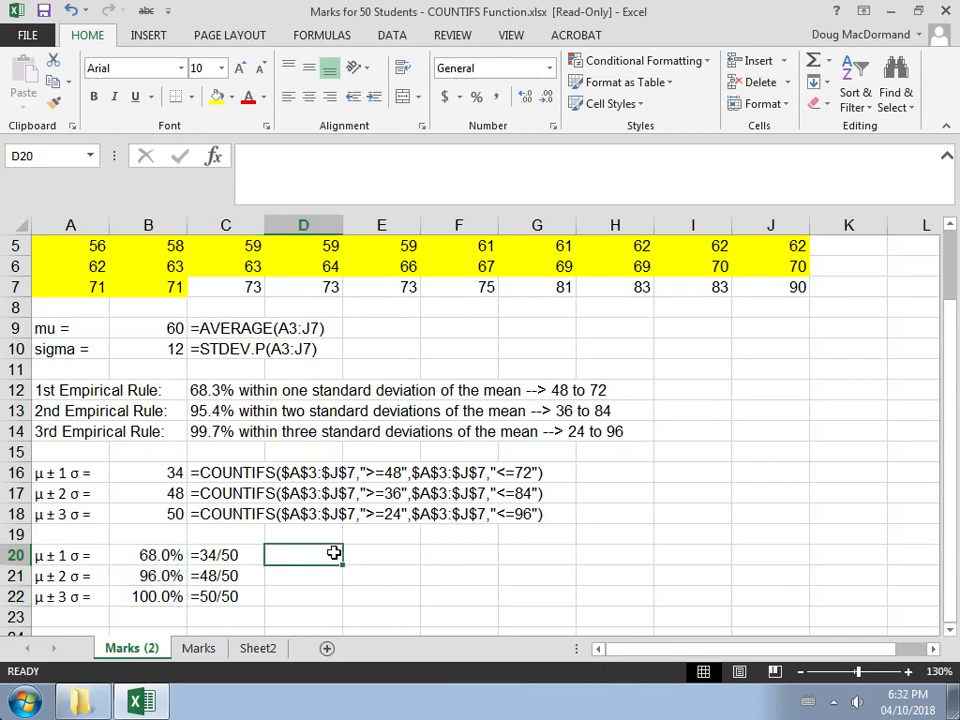
text(cino)
key(BackSpace)
key(BackSpace)
key(BackSpace)
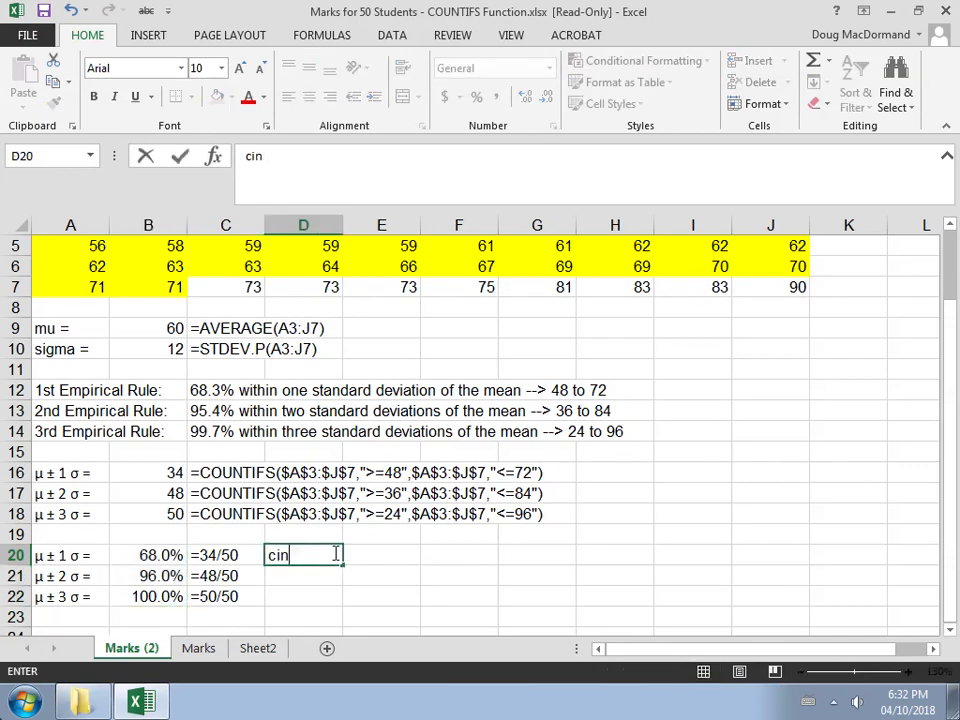
text(pm)
key(BackSpace)
key(BackSpace)
text(in)
key(BackSpace)
key(BackSpace)
text(ompared to 68.)
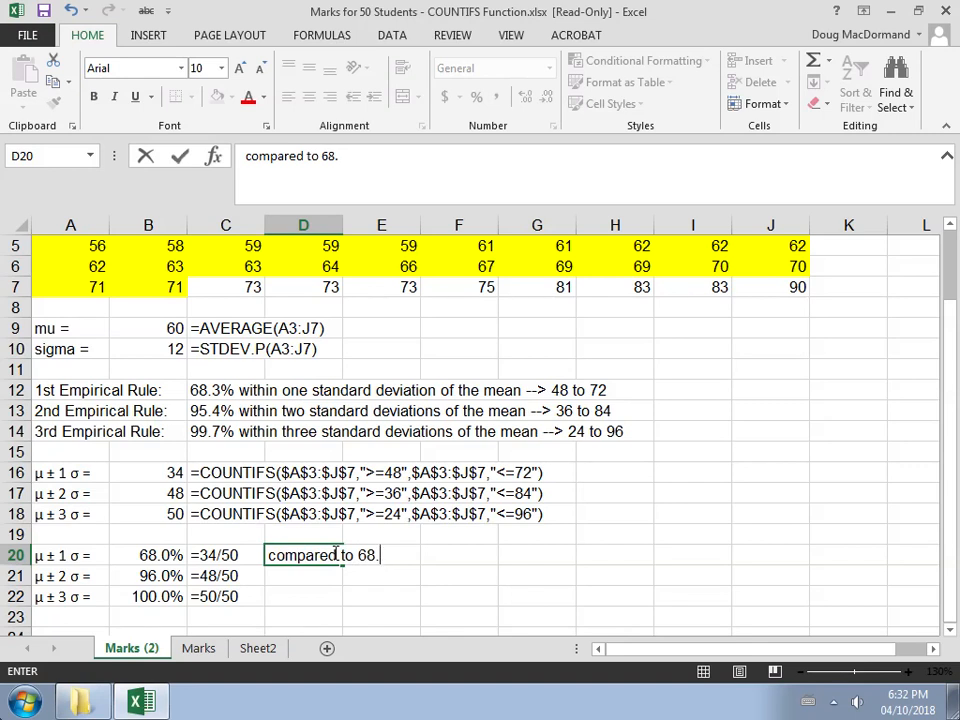
text(.4)
key(BackSpace)
text(3%)
key(Return)
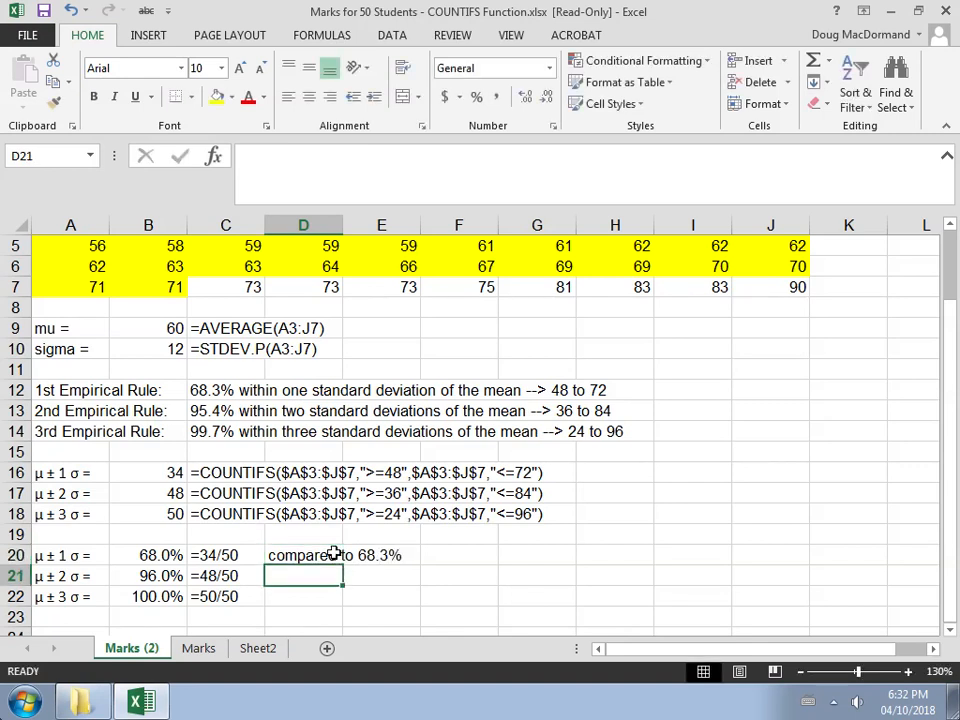
Enter the text "compared to 95.4%" in cell D21.
text(cino)
key(BackSpace)
key(BackSpace)
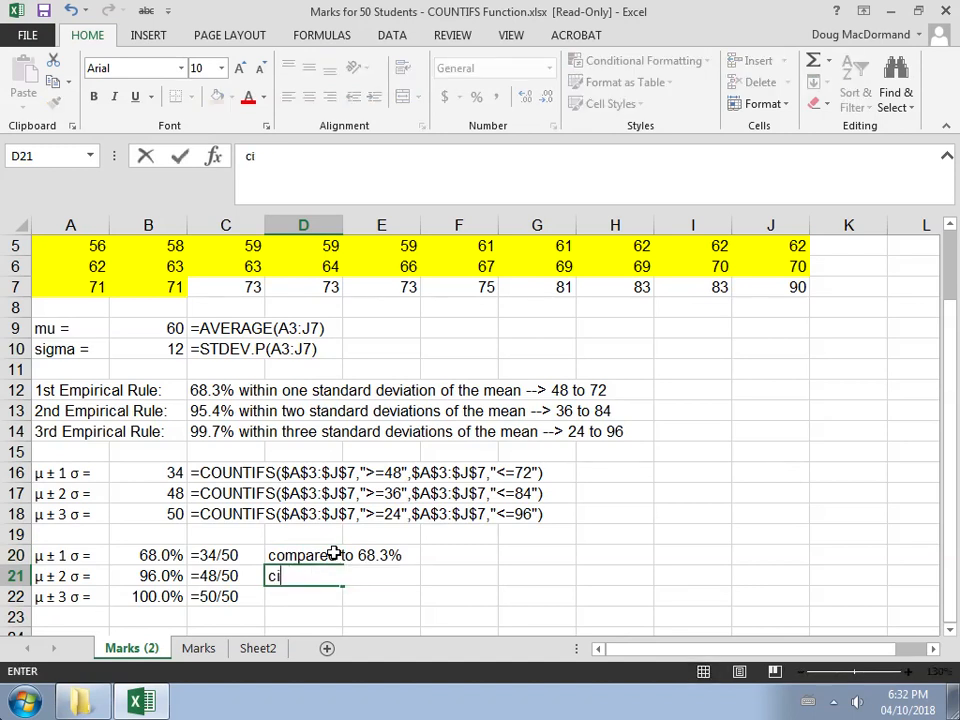
key(BackSpace)
text(omp)
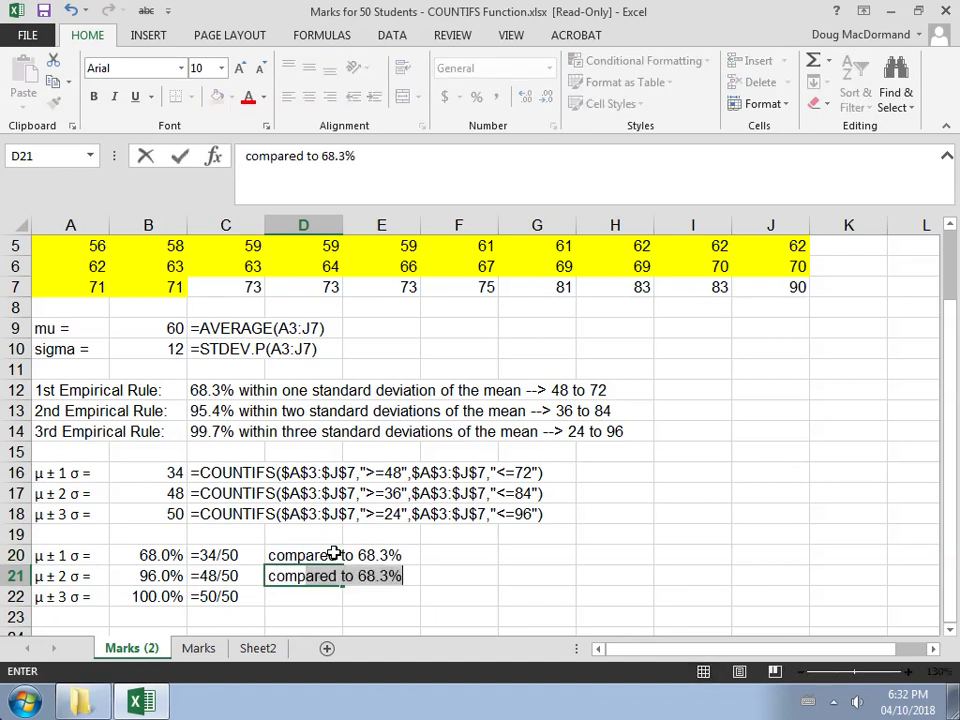
text(ared to )
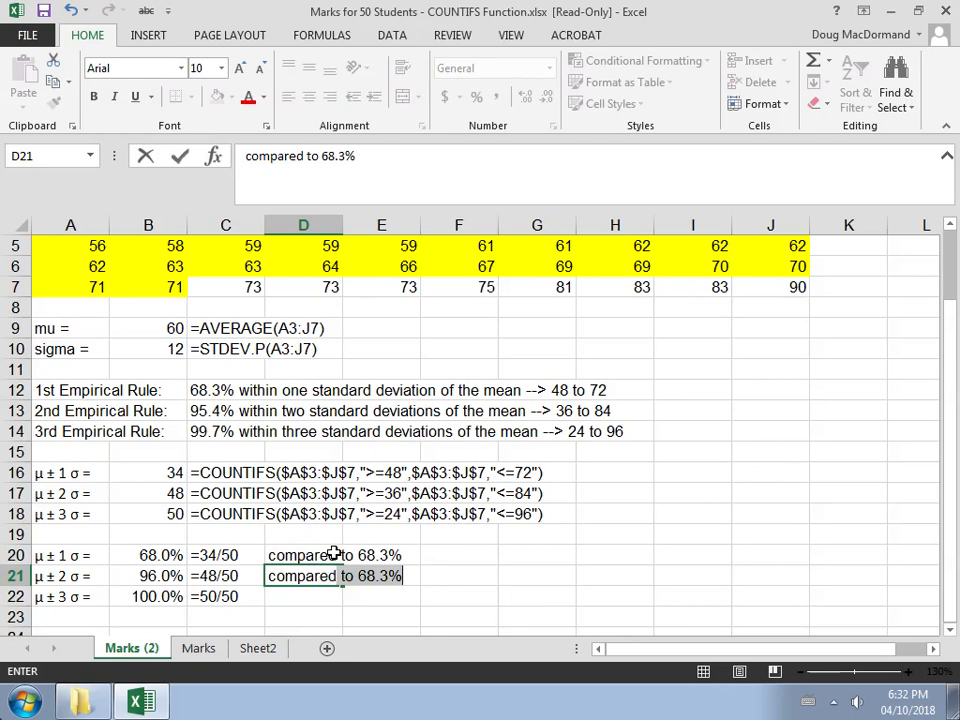
text(95.4%)
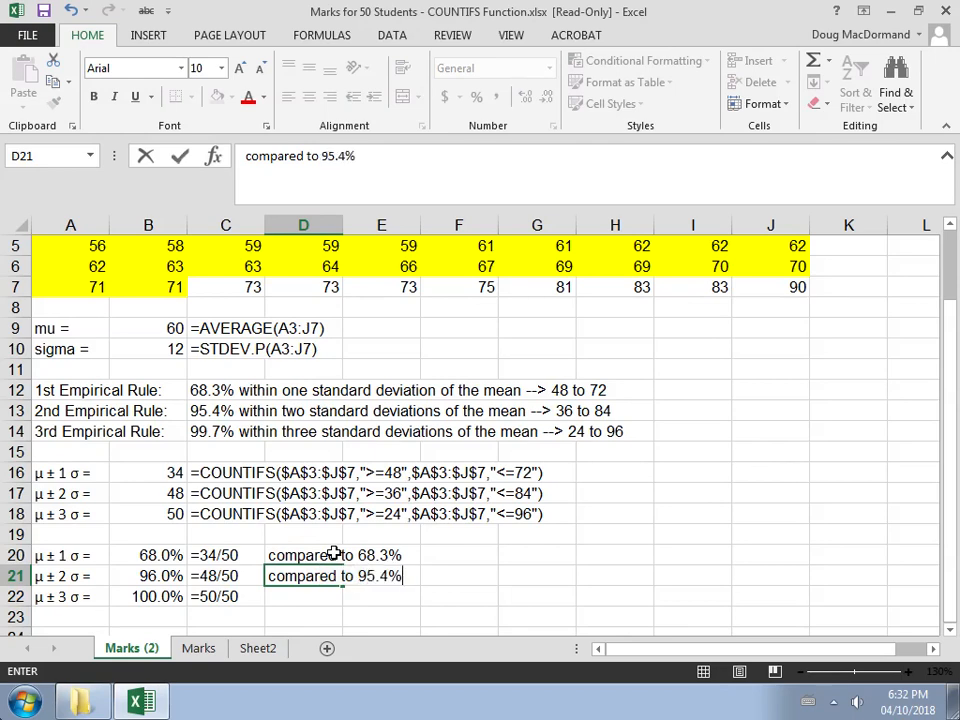
key(Return)
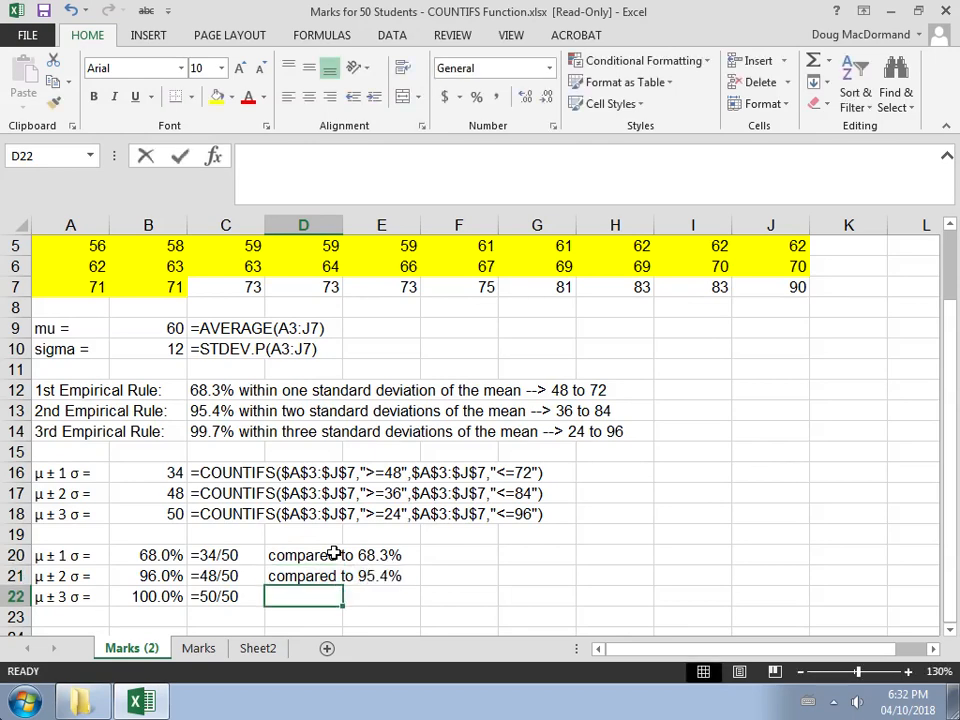
Enter the text "compared to 99.7%" in cell D22.
text(compared to )
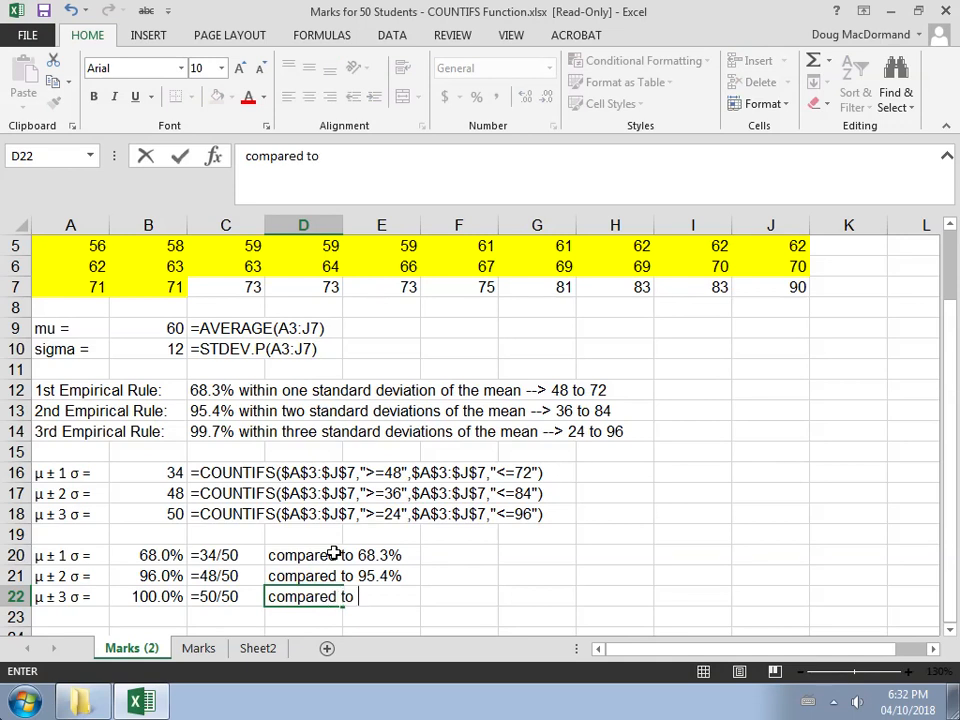
text(99.7%)
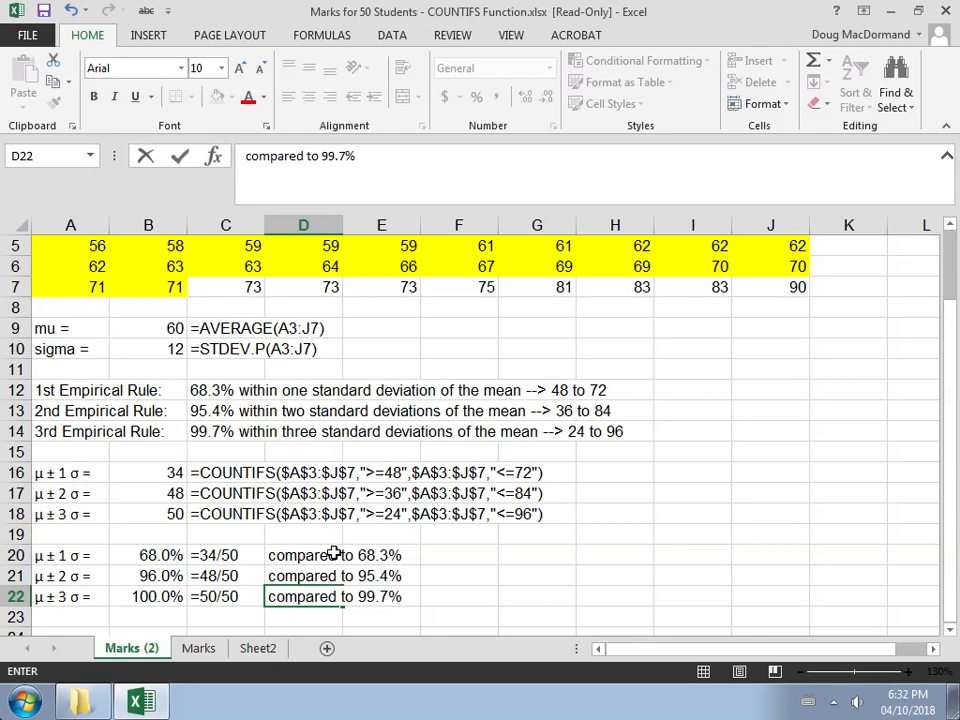
key(Return)
Enter the comment "Almost exactly the same" in cell F20 beside the first comparison.
key(Up)
key(Up)
key(Up)
key(Right)
key(Right)
key(Right)
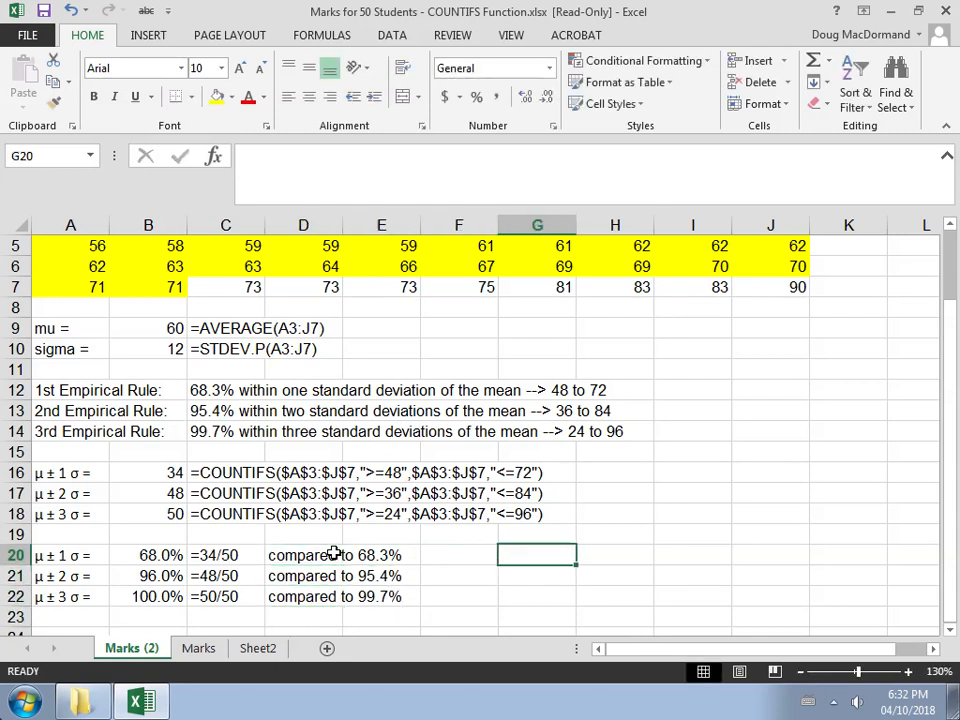
key(Left)
text(Al)
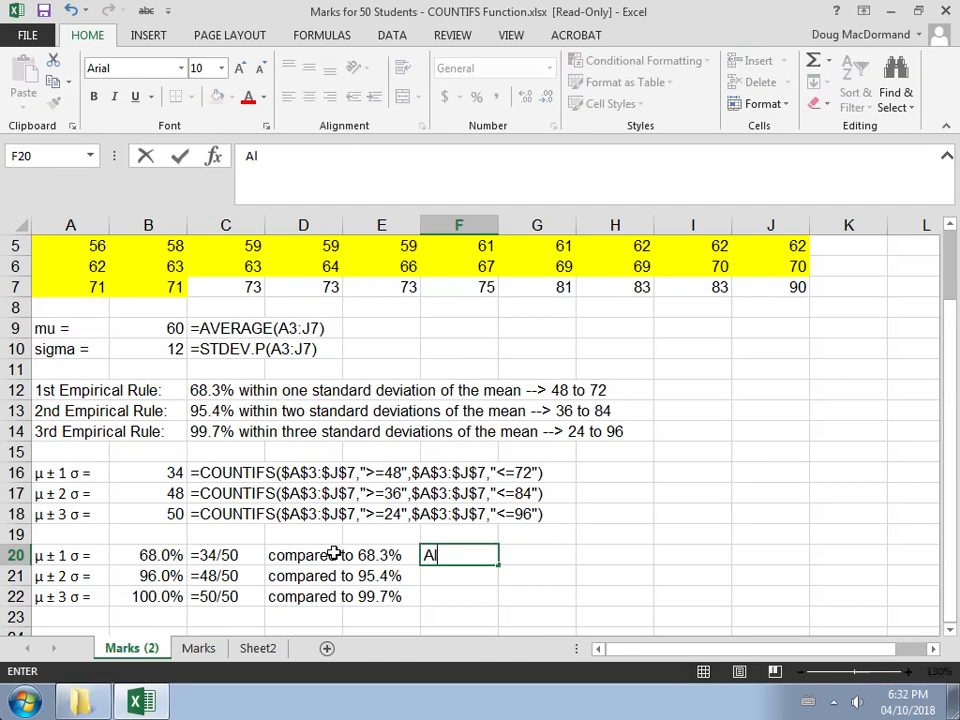
text(most exactl)
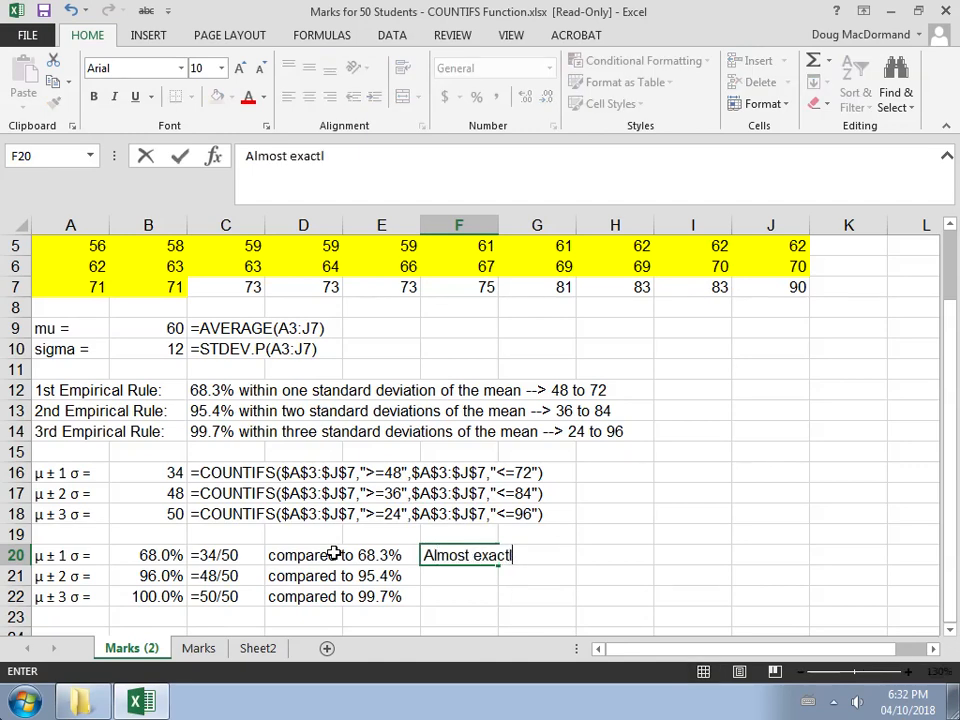
text(y the same)
key(Return)
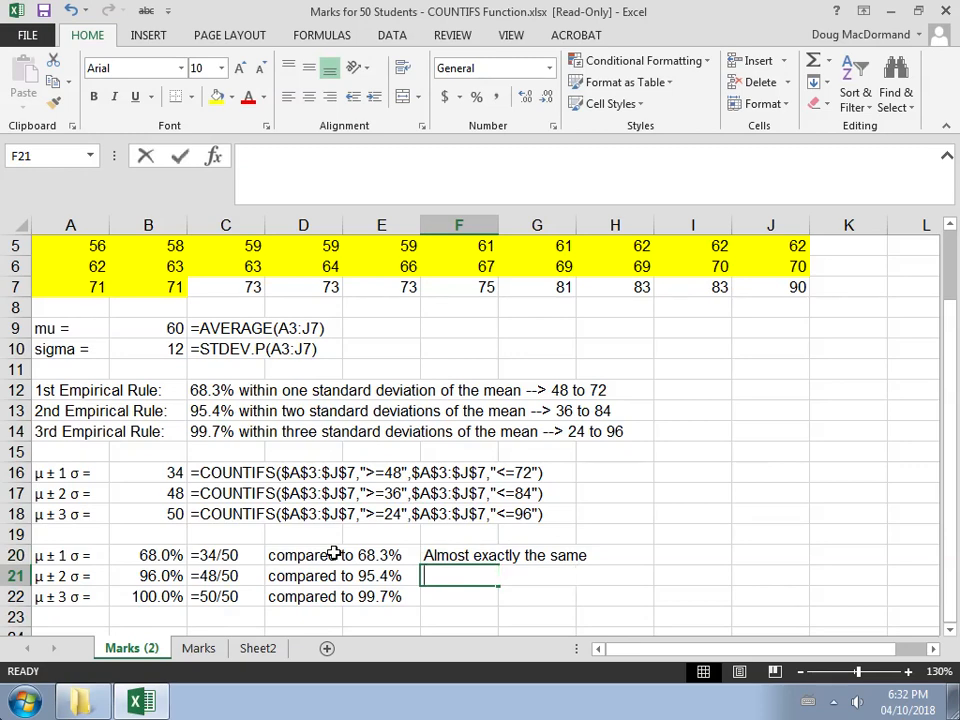
Repeat the comment "Almost exactly the same" in cells F21 and F22.
text(almost exactly the same)
key(Return)
text(actly the same)
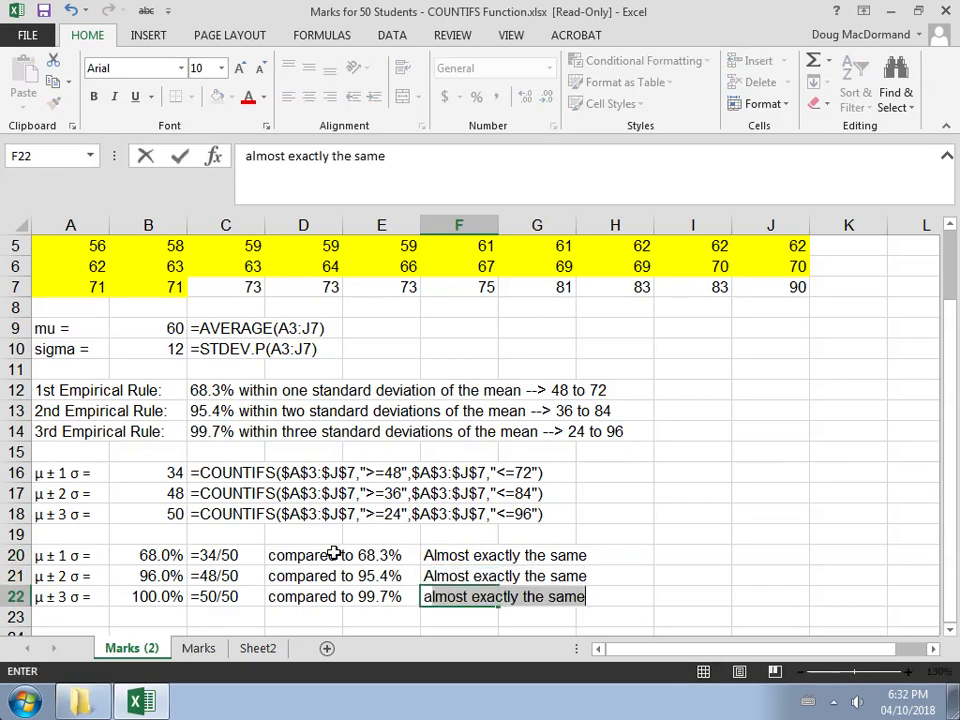
key(Return)
Enter the conclusion "These data appear to be normally distributed." in cell D23.
key(Left)
key(Left)
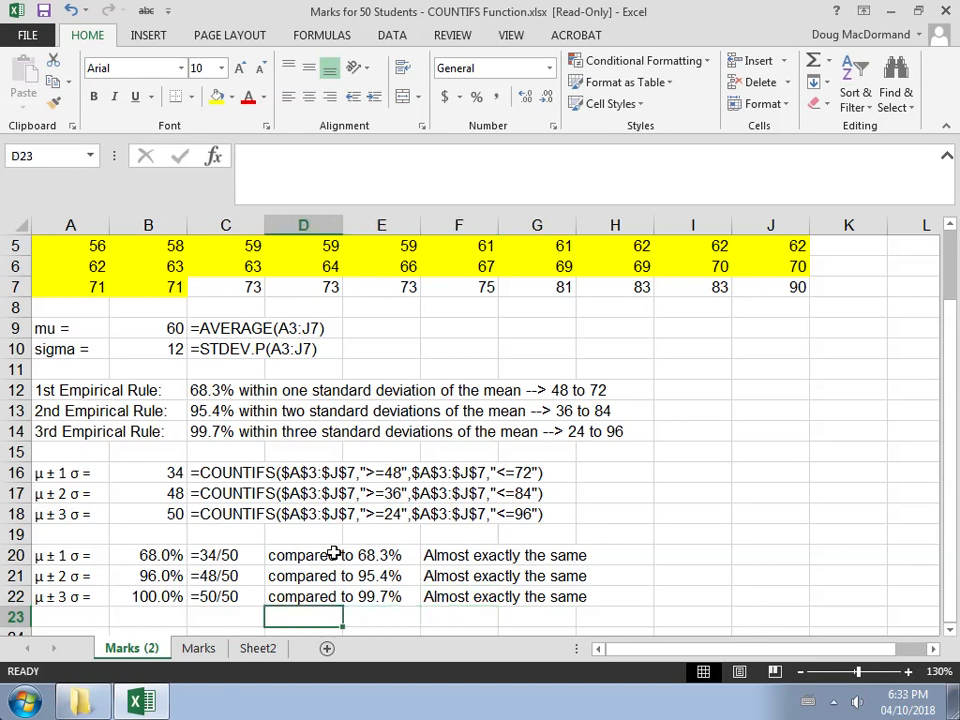
text(These )
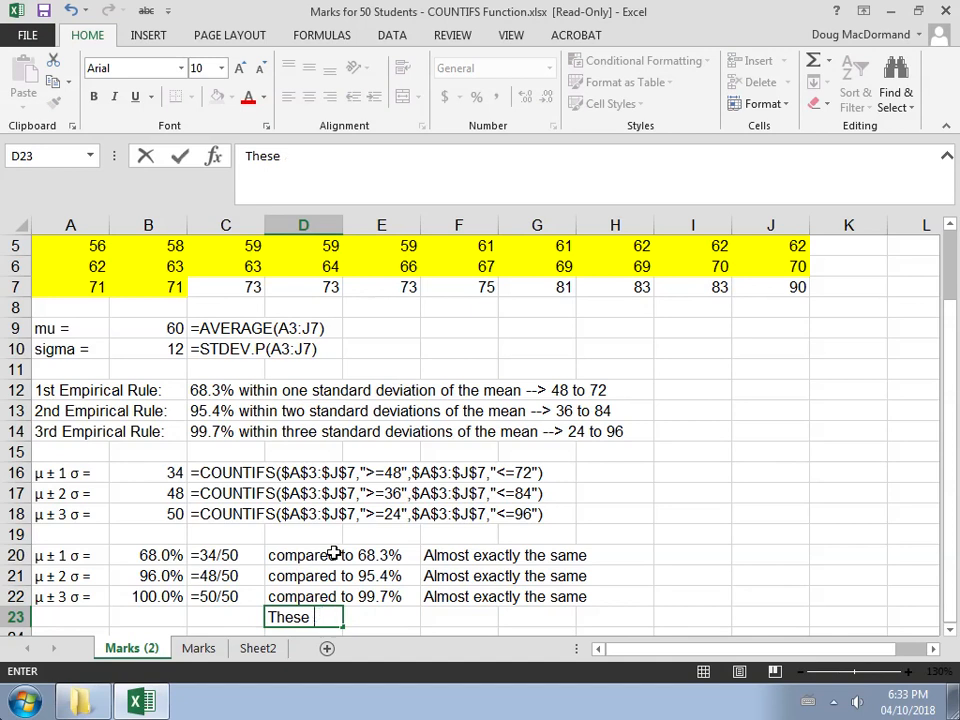
text(data appear )
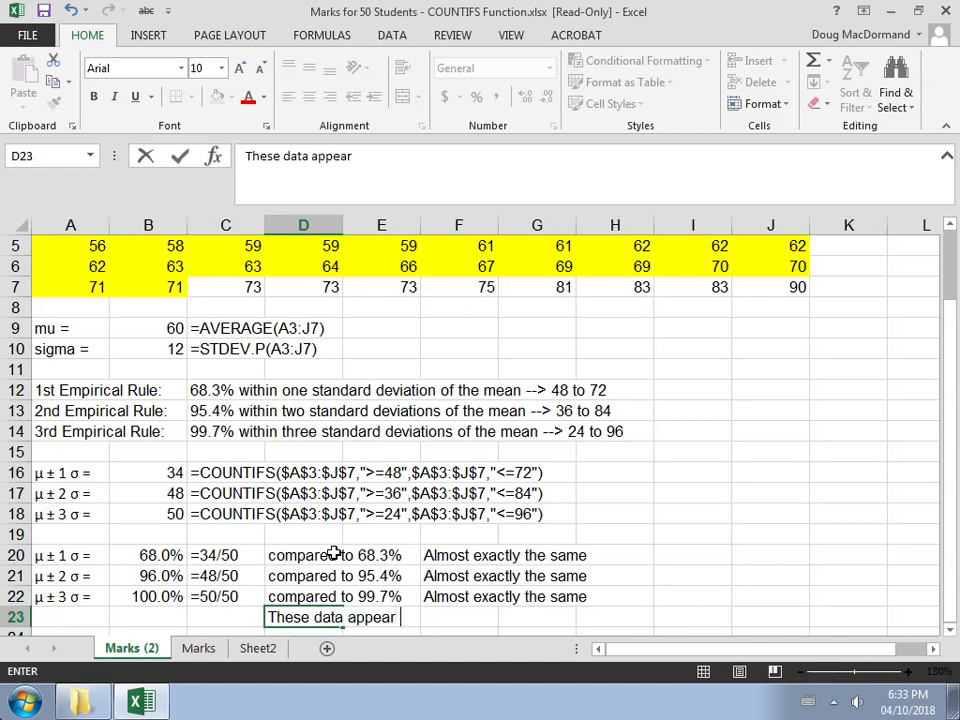
text(to be normal)
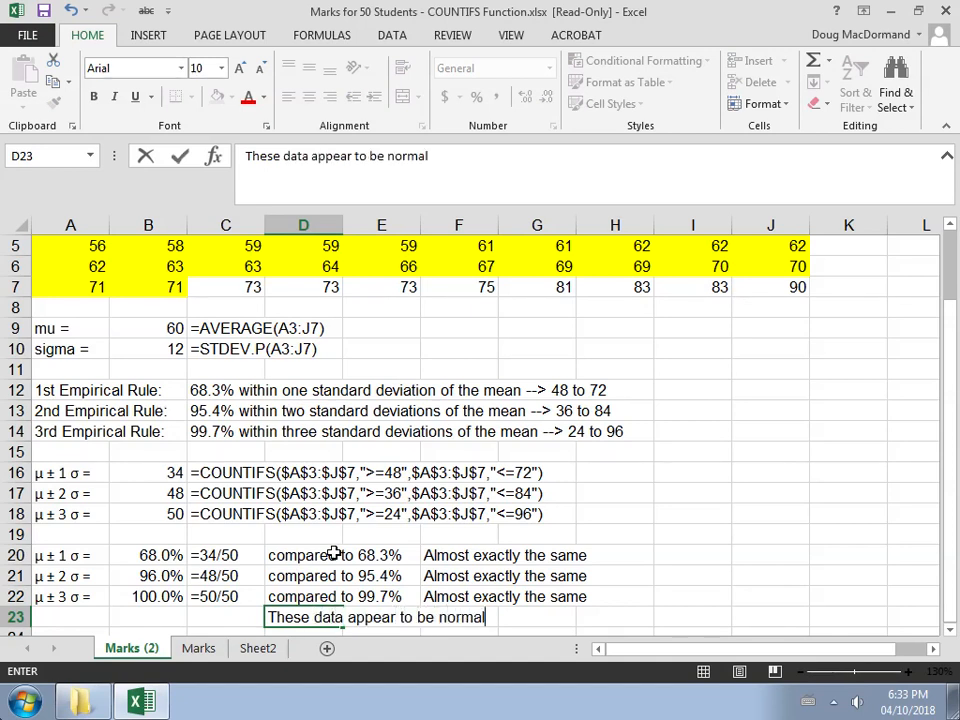
text(ly distributed.)
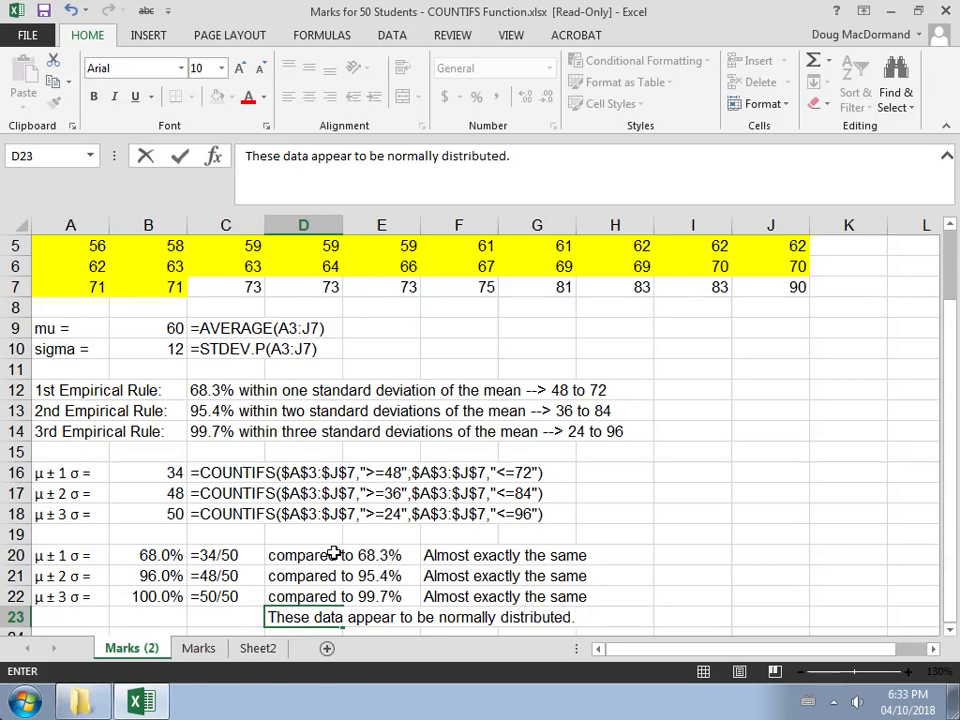
key(Return)
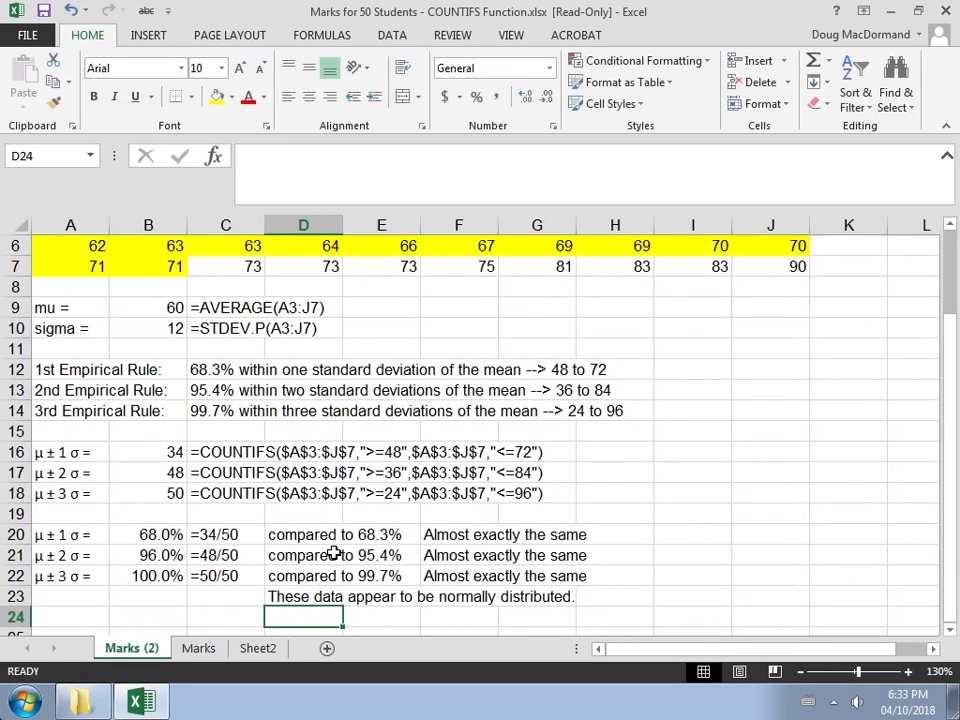
key(Down)
key(Left)
key(Left)
key(Left)
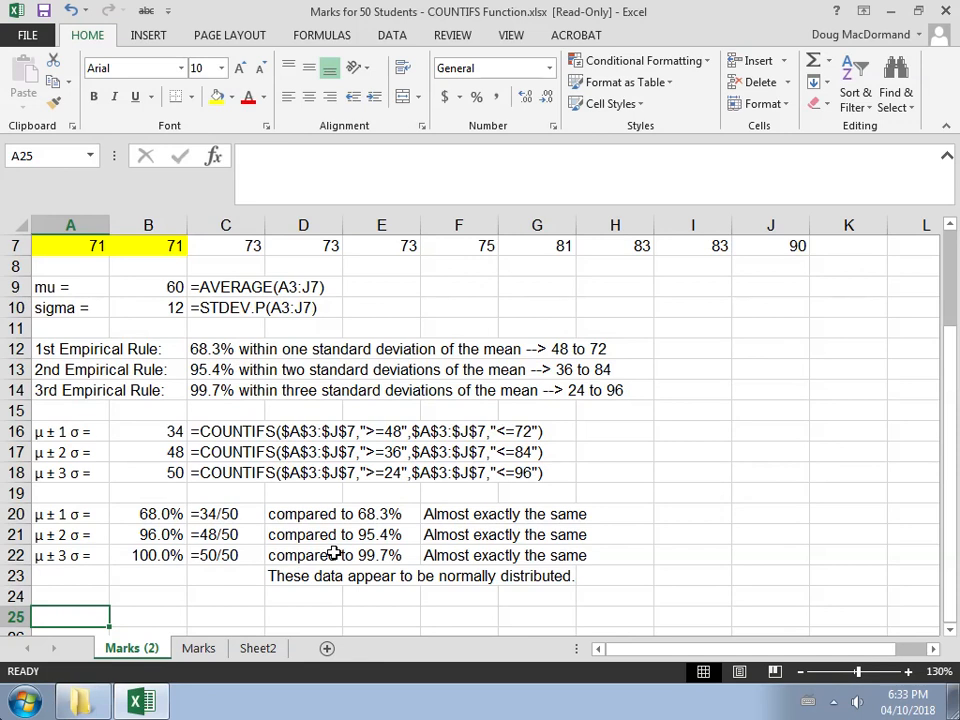
Enter the one-sigma limits beside the 1st Empirical Rule, 48 in cell I12 and 72 in cell J12.
key(Up)
key(Up)
key(Up)
key(Up)
key(Up)
key(Up)
key(Up)
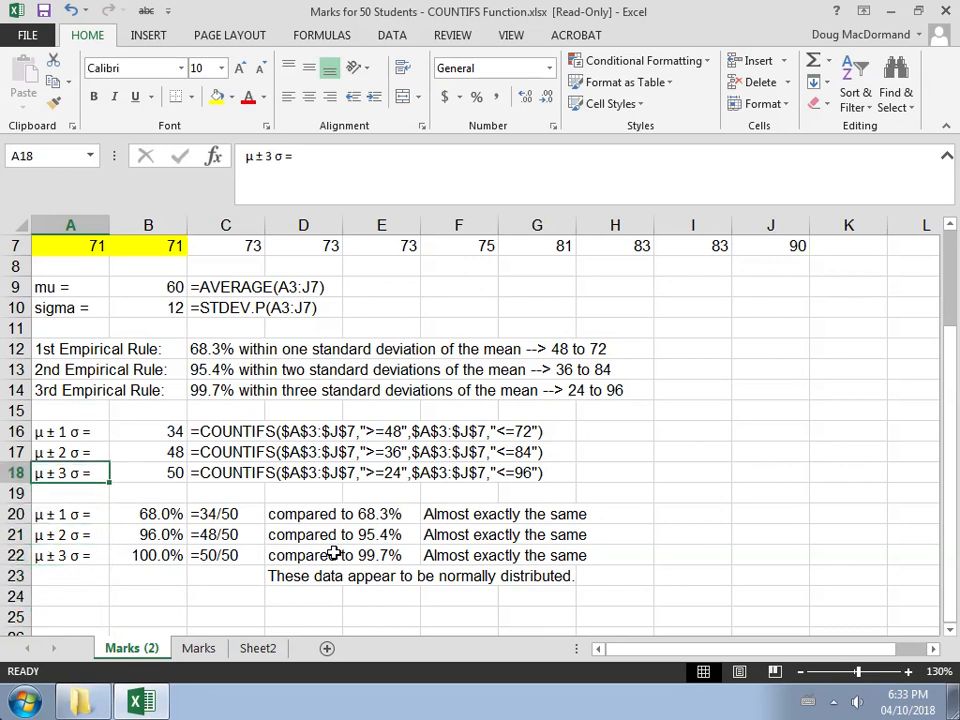
key(Up)
key(Up)
key(Right)
key(Right)
key(Right)
key(Right)
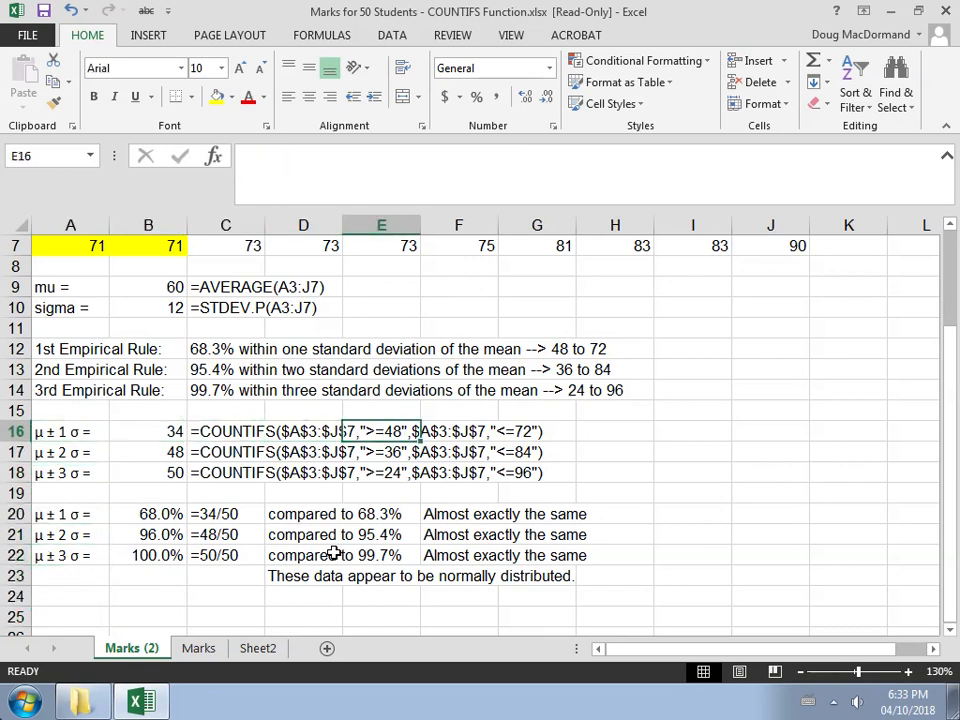
key(Right)
key(Right)
key(Left)
key(Left)
key(Up)
key(Up)
key(Up)
key(Up)
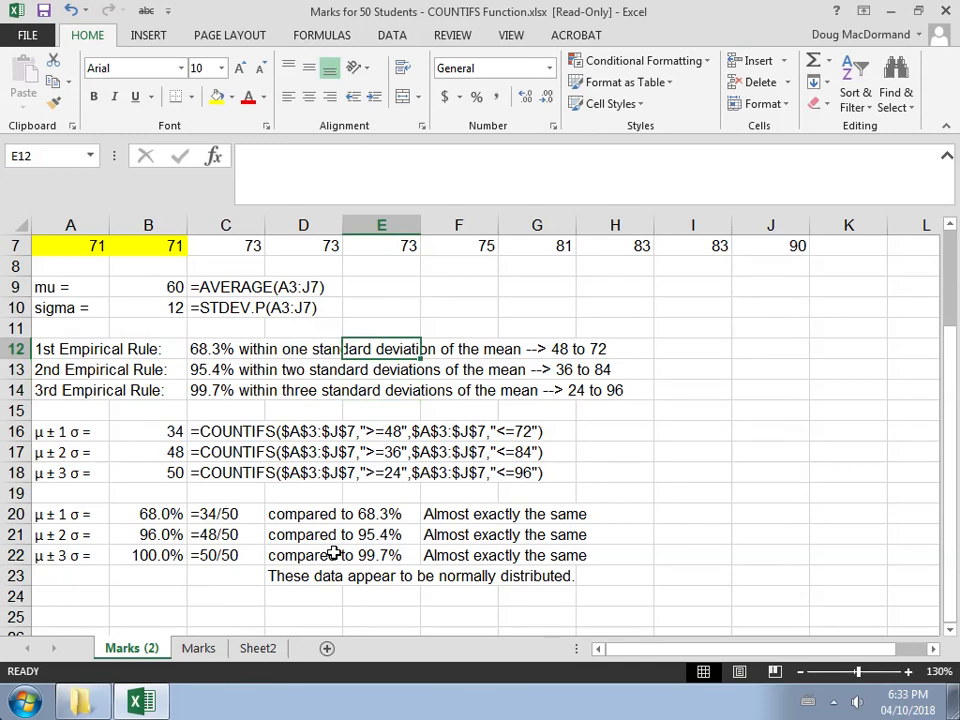
key(Right)
key(Right)
key(Right)
key(Right)
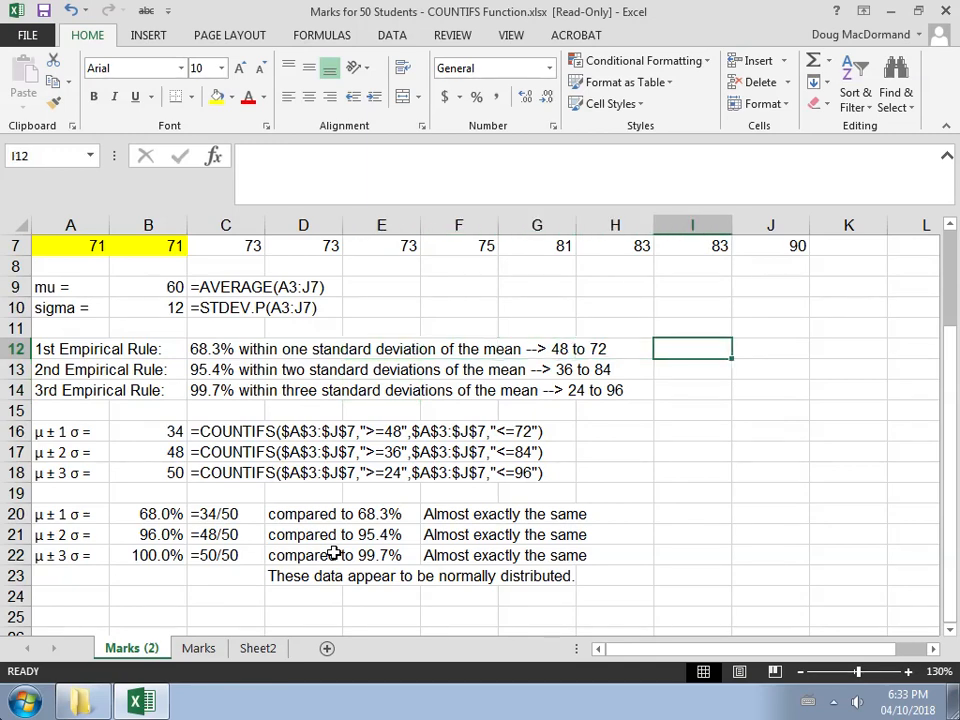
text(48)
key(Right)
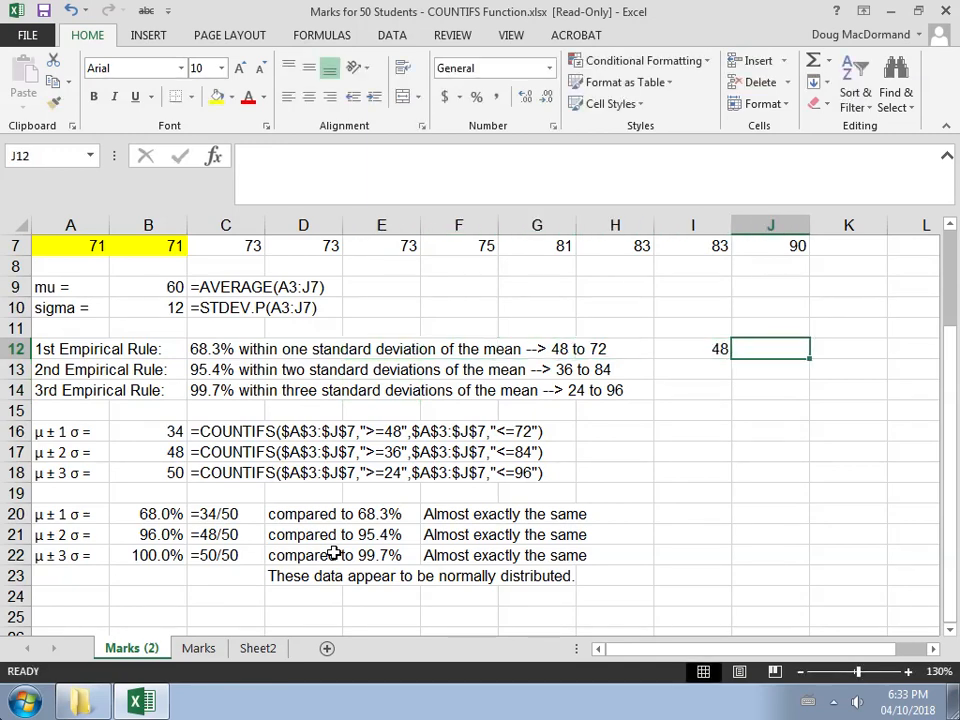
text(72)
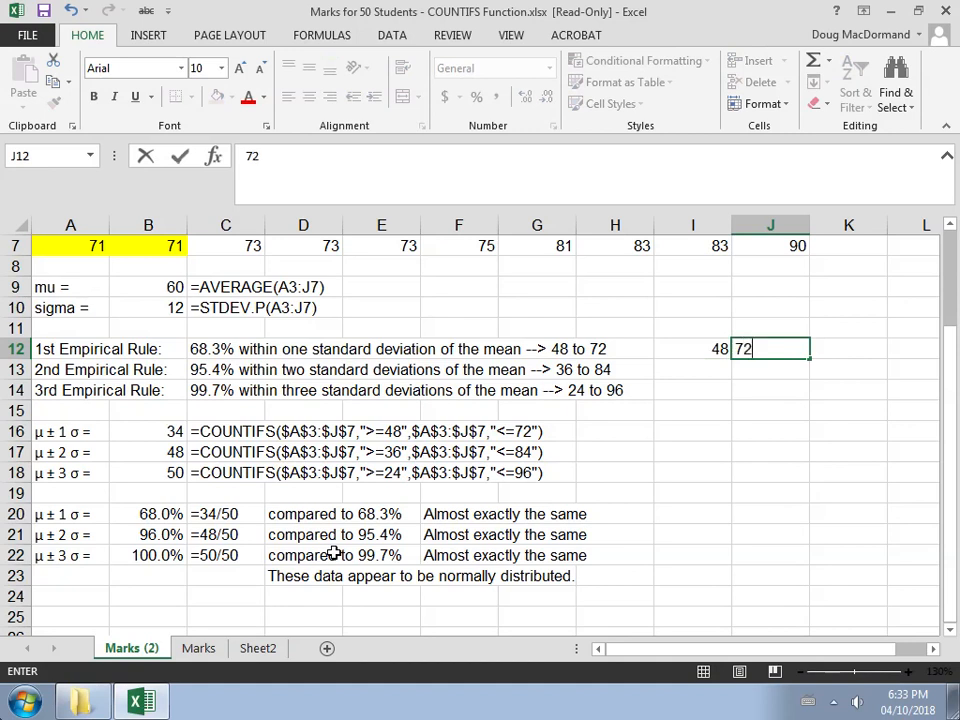
key(Return)
Examine the lower limit in cell I12 and the mu and sigma formulas in cells B9 and B10.
key(Up)
key(Left)
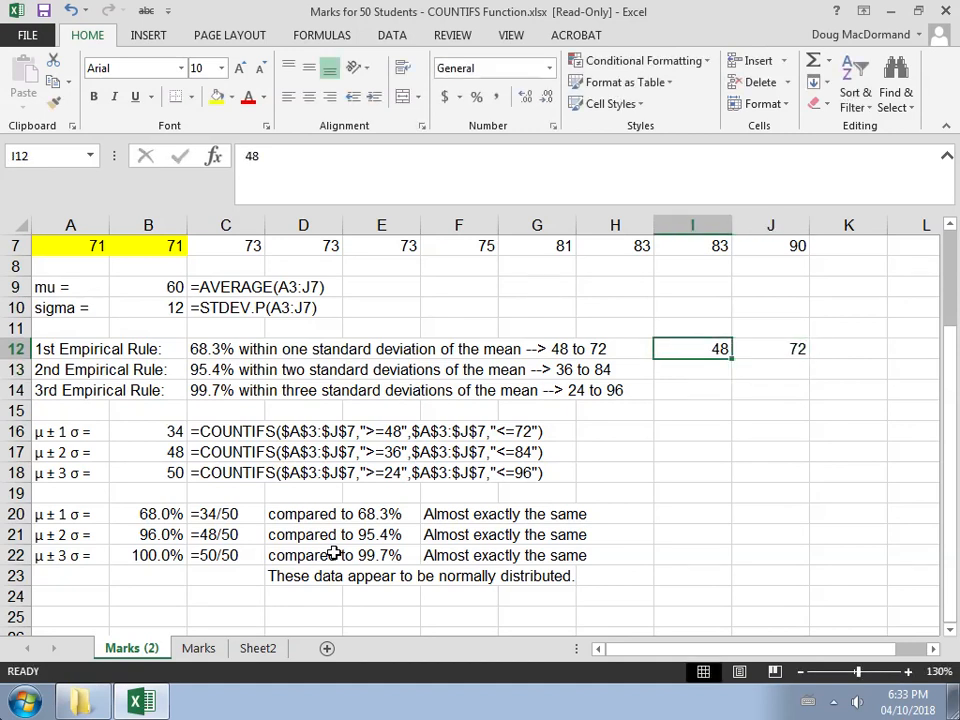
click(171, 287)
click(168, 307)
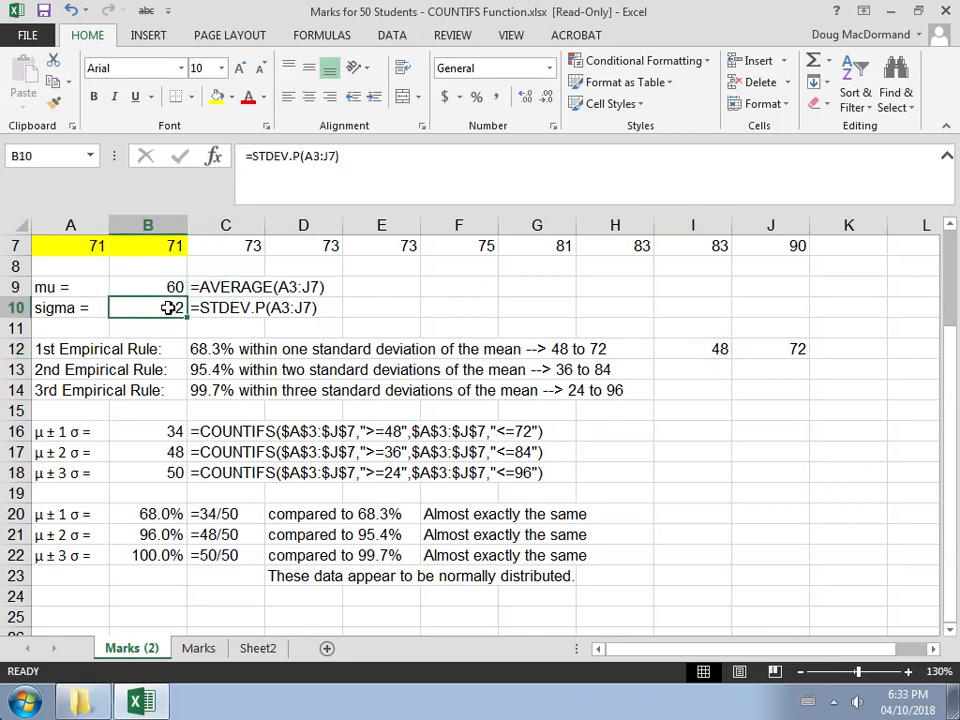
Examine the one-sigma limits in cells I12 and J12 beside the 1st Empirical Rule.
key(Right)
key(Right)
key(Right)
key(Right)
key(Right)
key(Right)
key(Right)
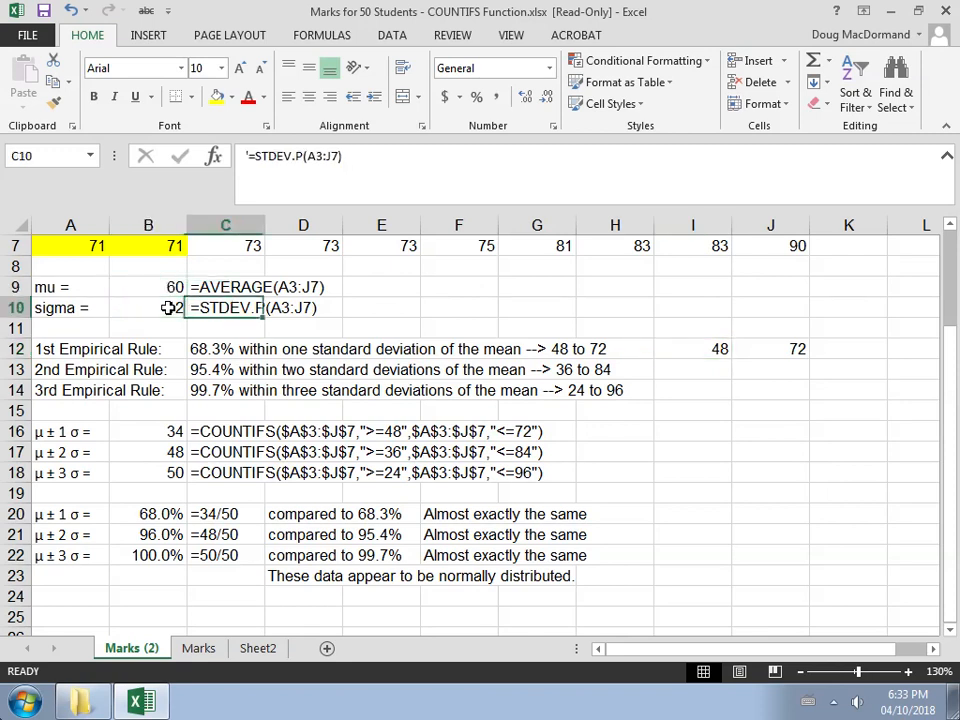
key(Down)
key(Down)
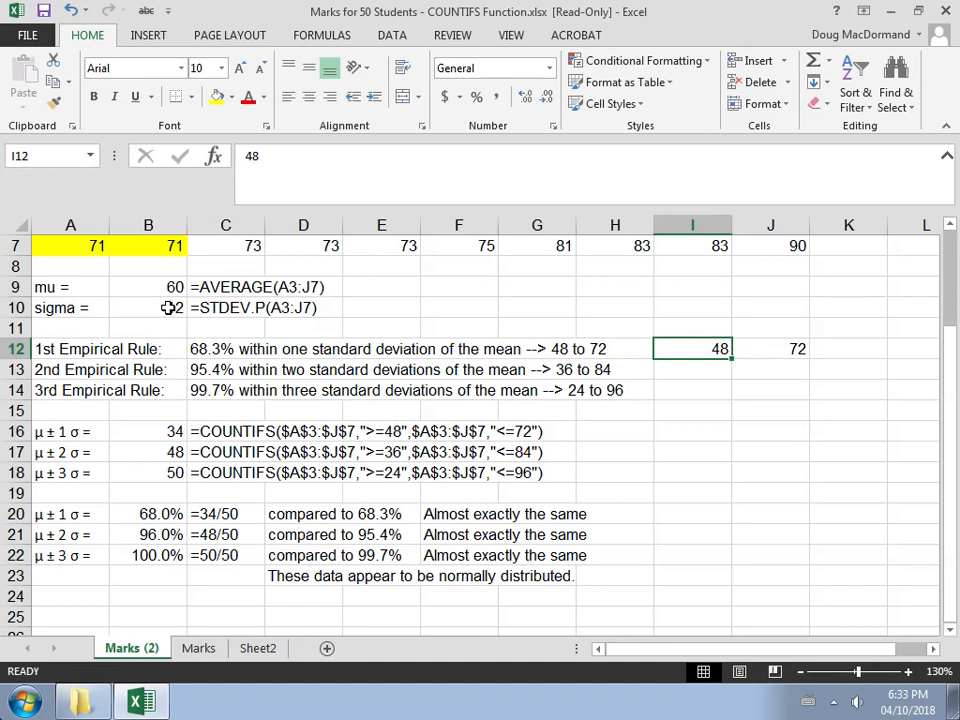
key(Right)
key(Left)
In the COUNTIFS formula text in cell C16, replace the lower criterion ">=48" with ">="&.
click(398, 431)
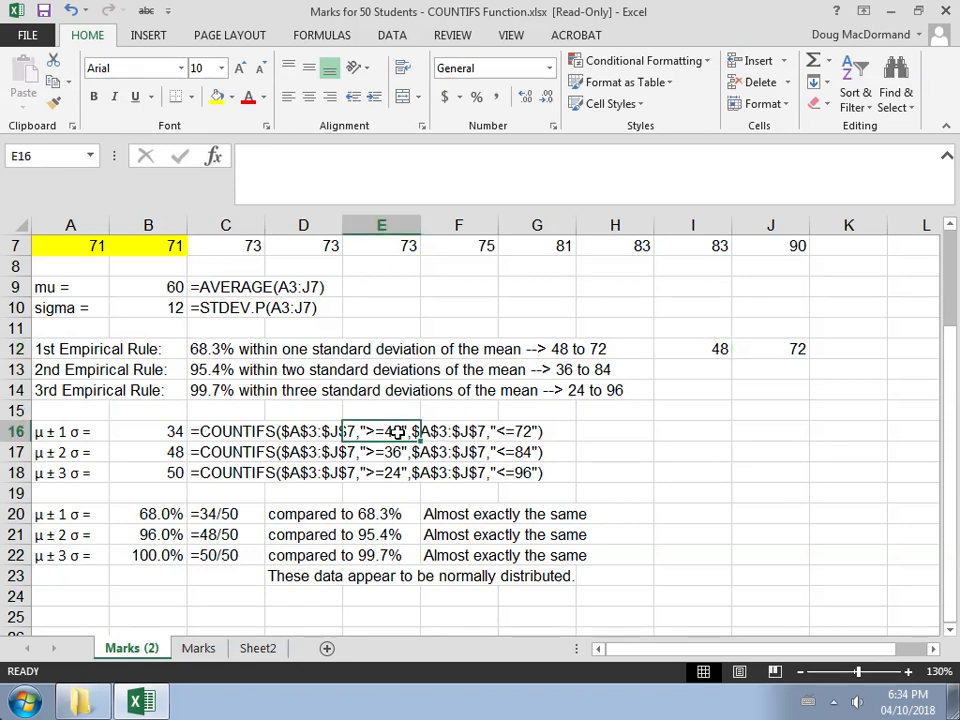
click(194, 431)
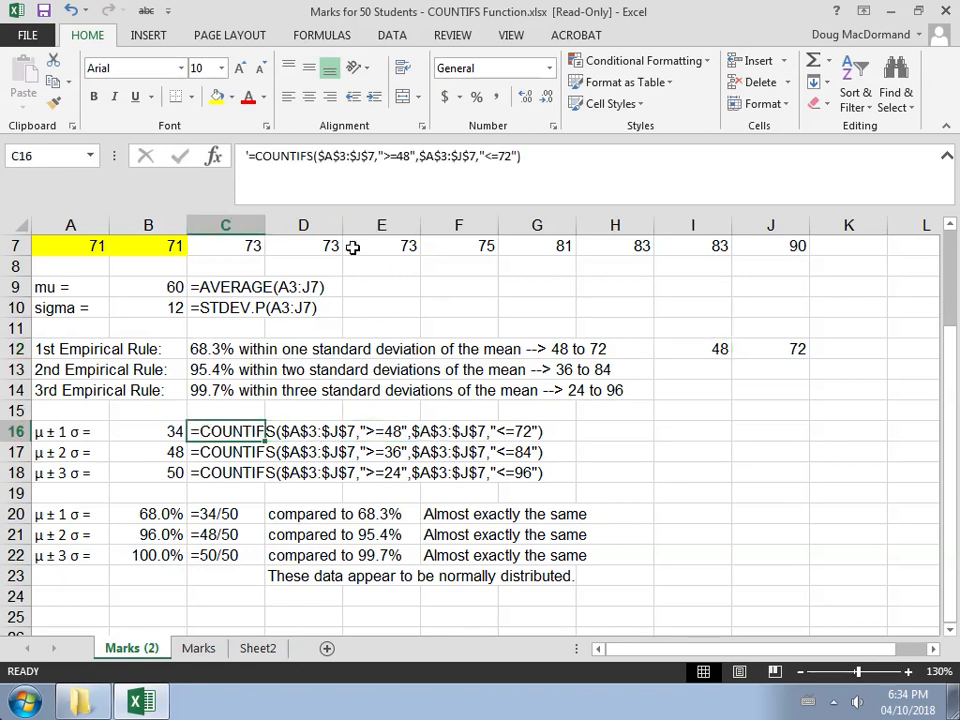
click(409, 159)
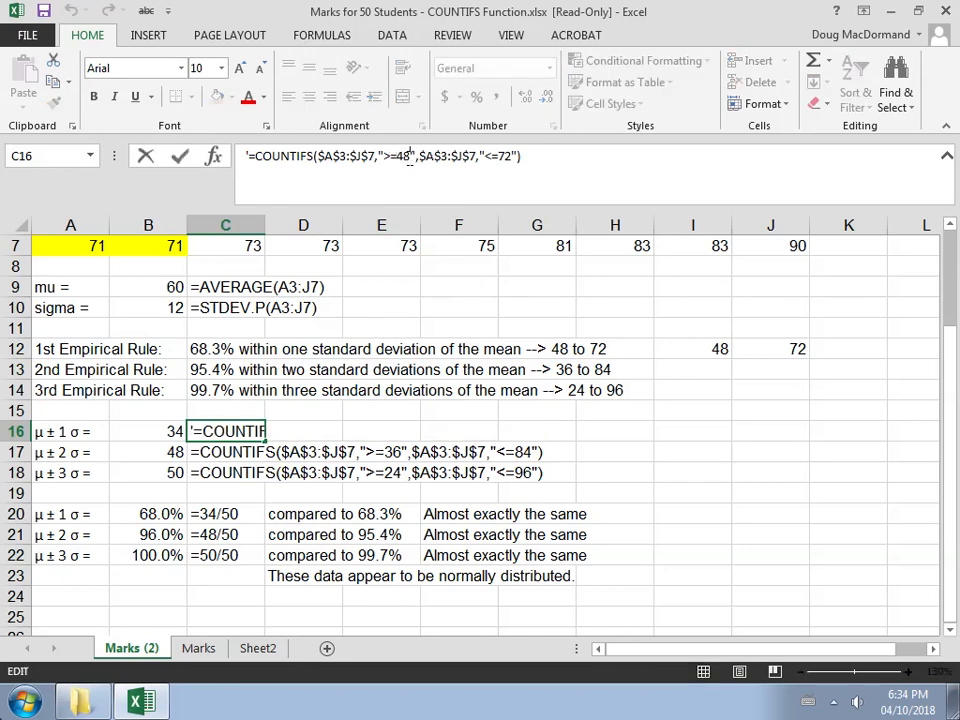
key(Right)
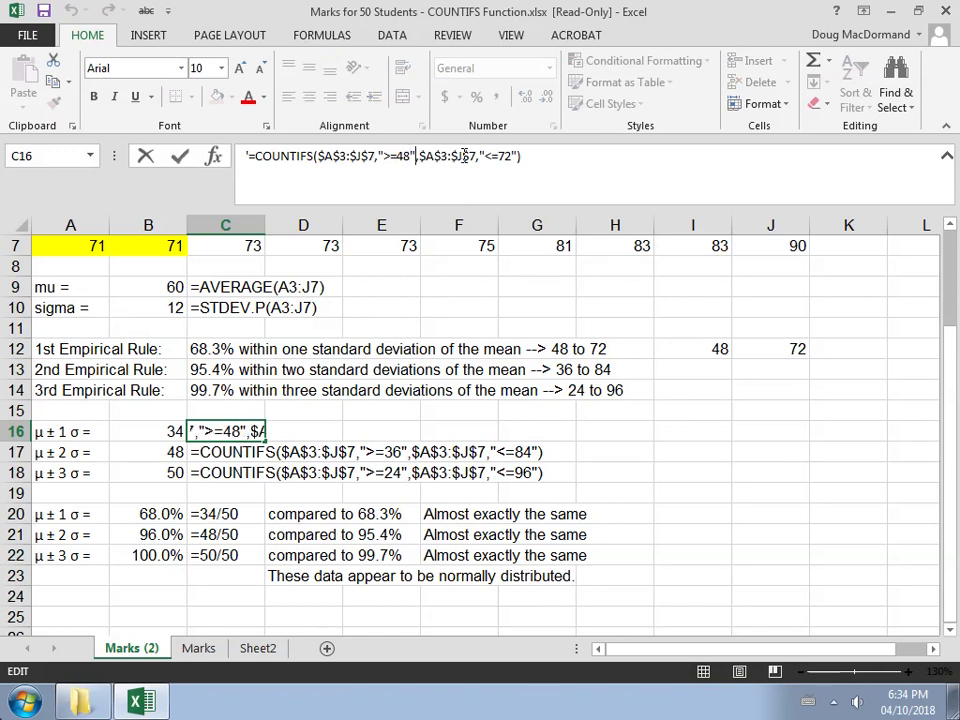
key(BackSpace)
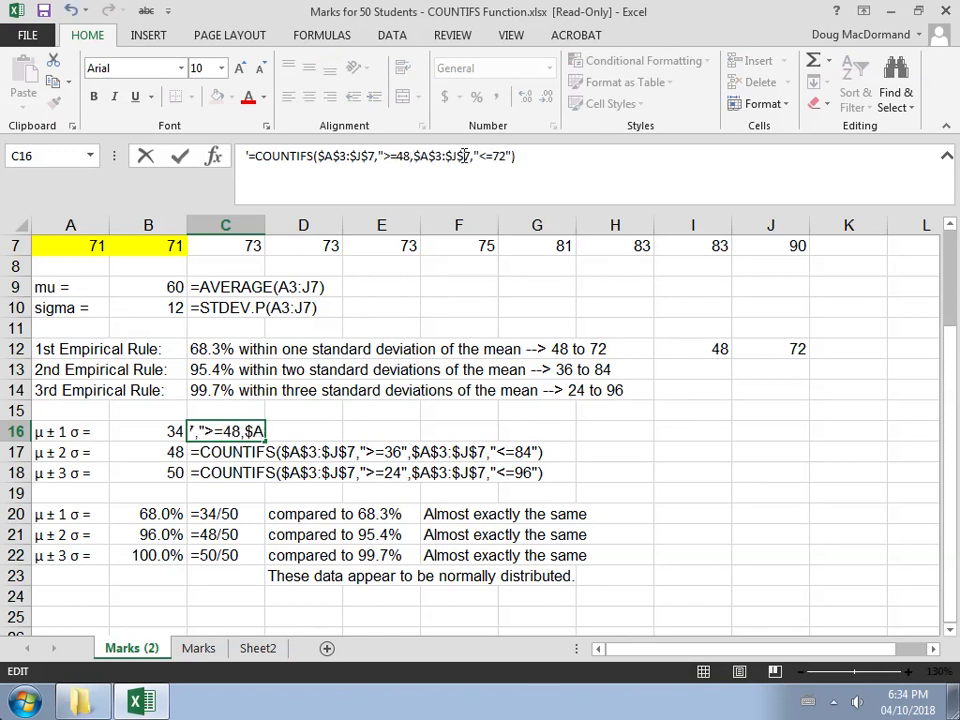
key(BackSpace)
key(BackSpace)
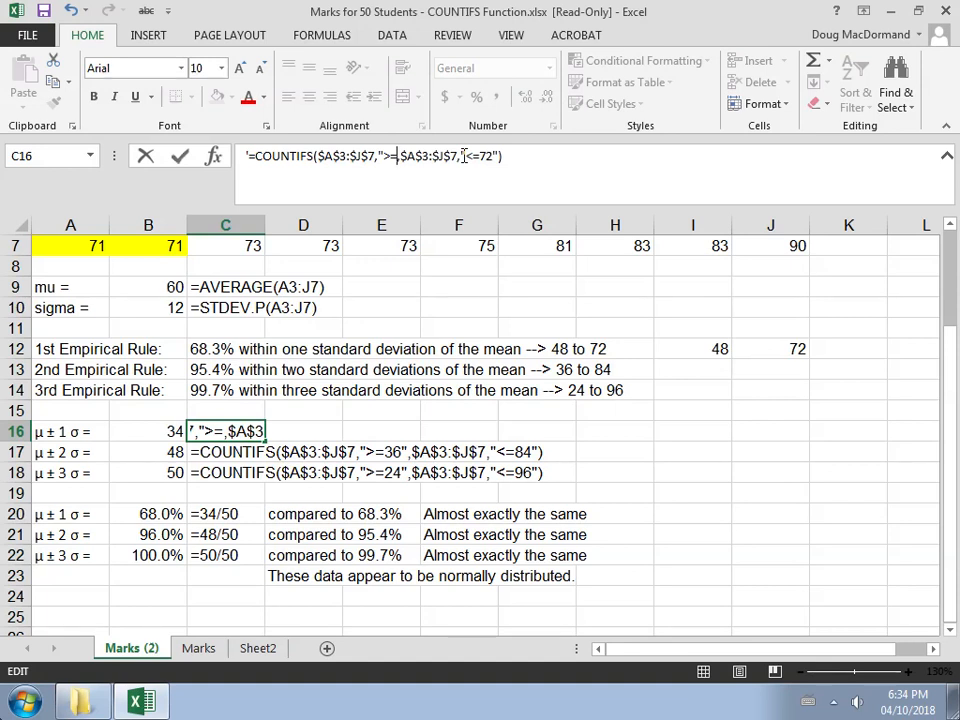
text(")
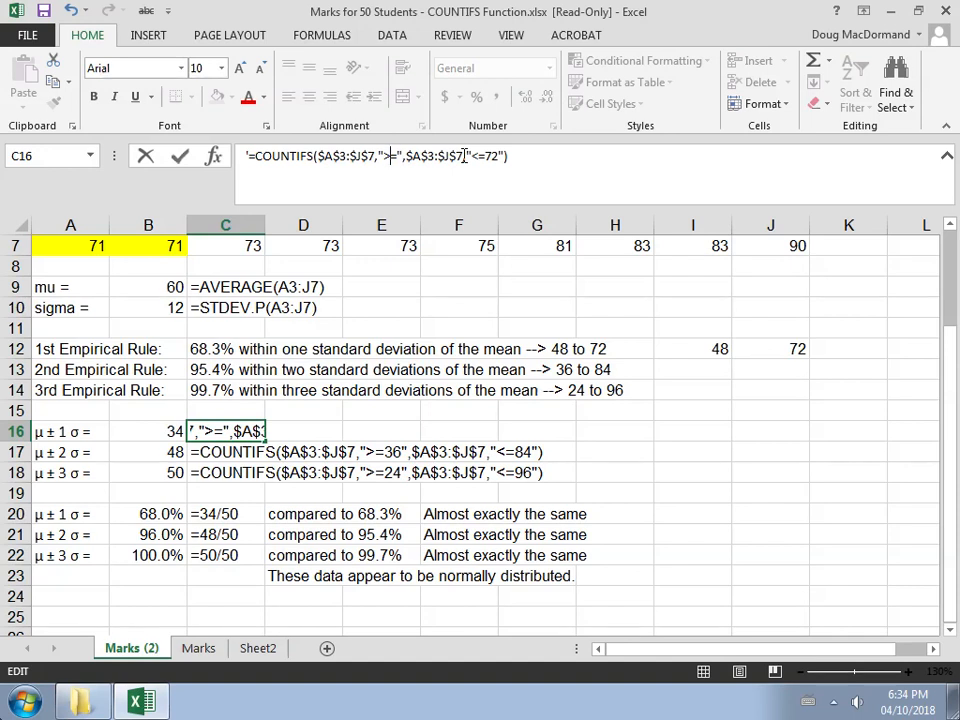
key(Right)
text(&)
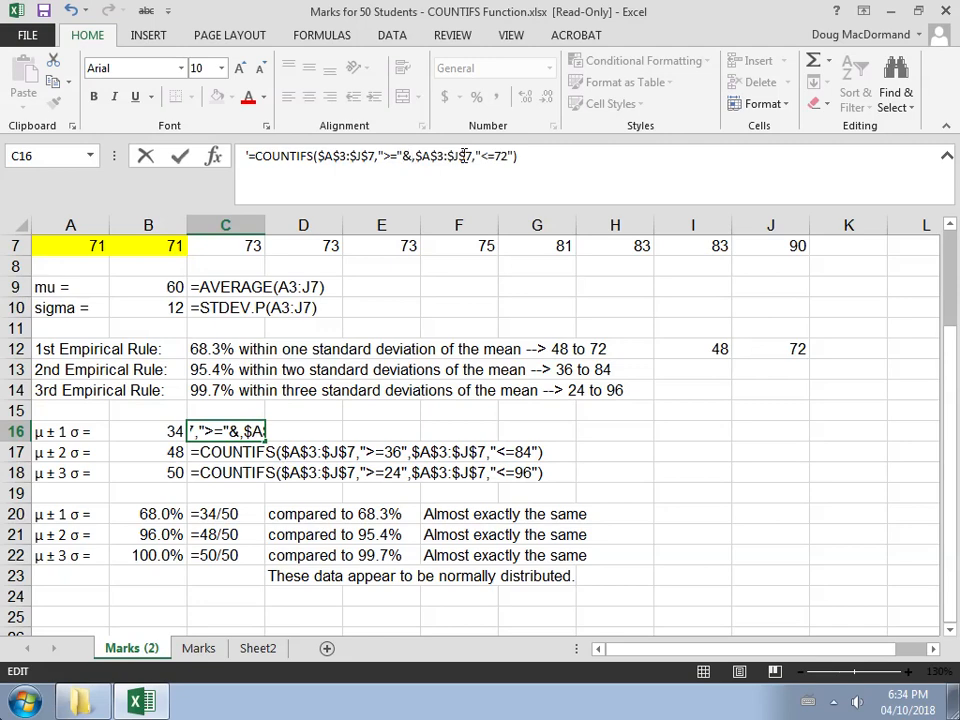
Complete the lower criterion in C16's formula text with a reference to the lower limit cell, I12.
click(711, 348)
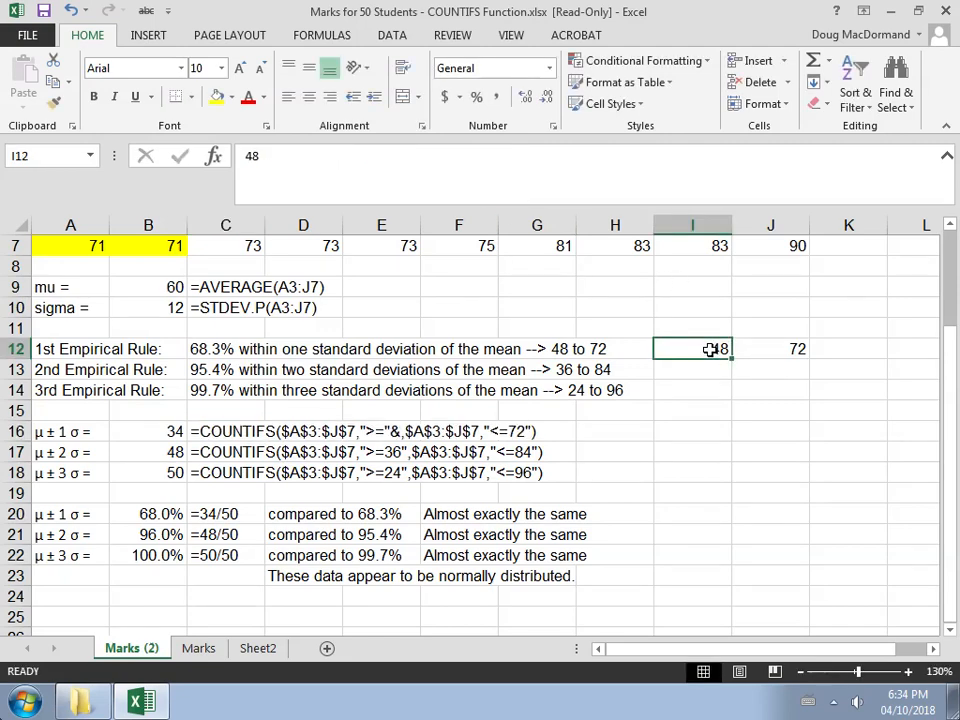
click(200, 433)
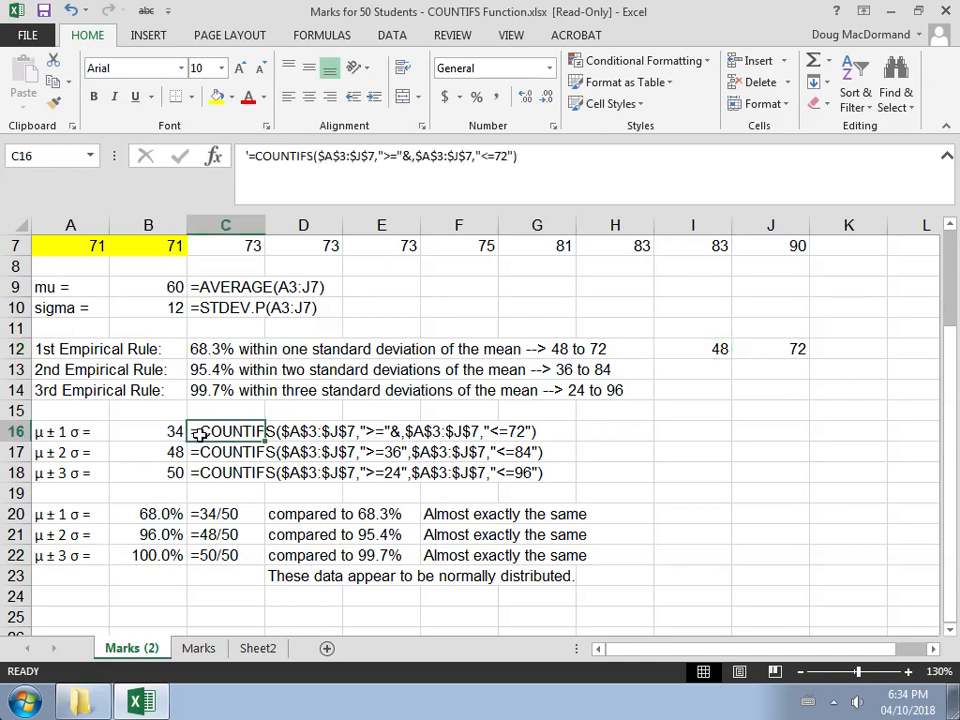
click(410, 157)
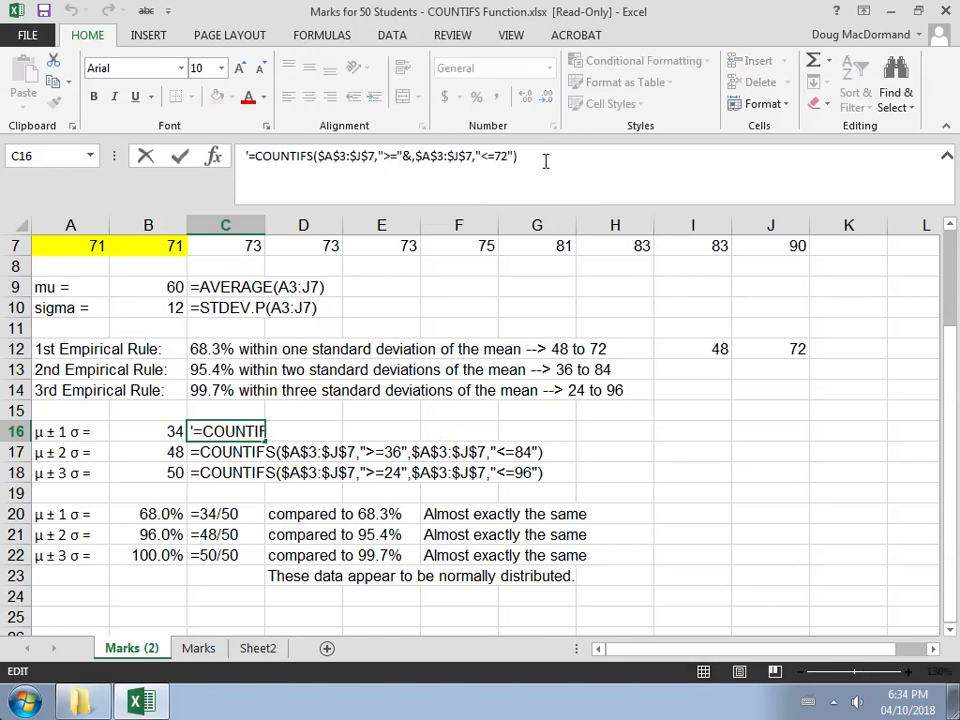
text(I)
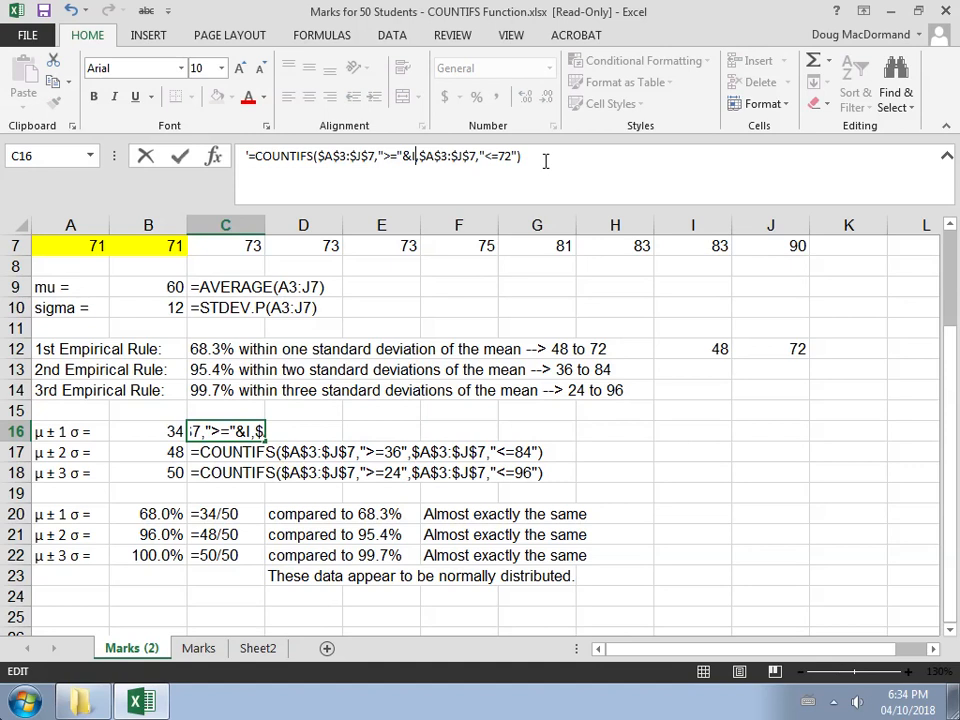
text(12)
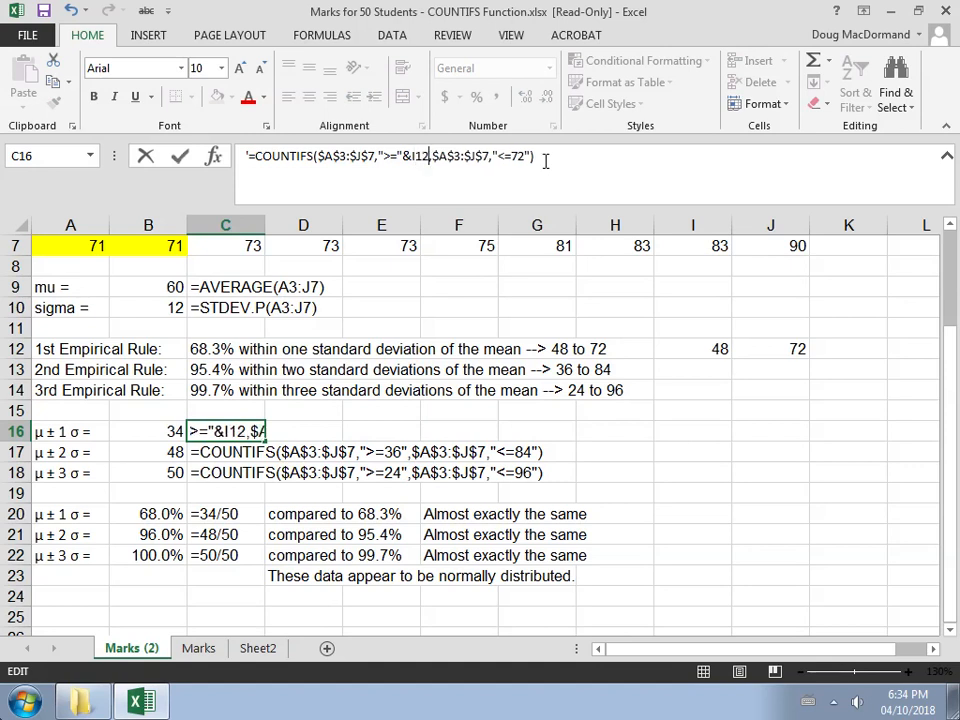
Replace the upper criterion "<=72" in C16's COUNTIFS text with "<="&J12 and commit the edit.
key(Right)
key(Right)
key(Right)
key(Right)
key(Right)
key(Right)
key(Right)
key(Right)
key(Right)
key(Right)
key(Right)
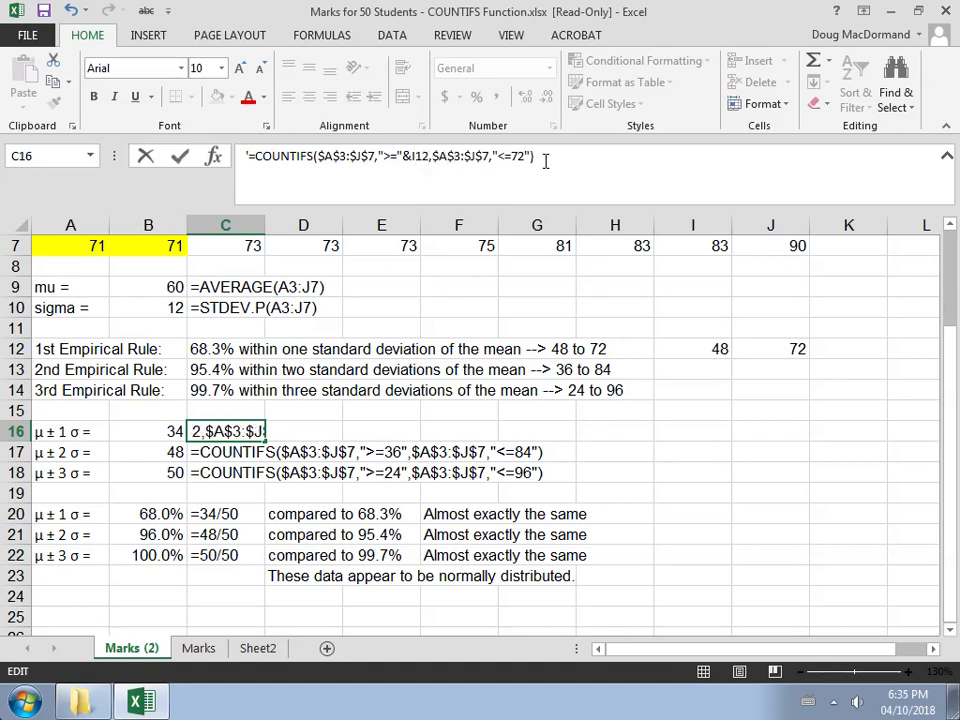
key(Right)
key(Right)
key(Right)
key(Right)
key(Right)
key(Right)
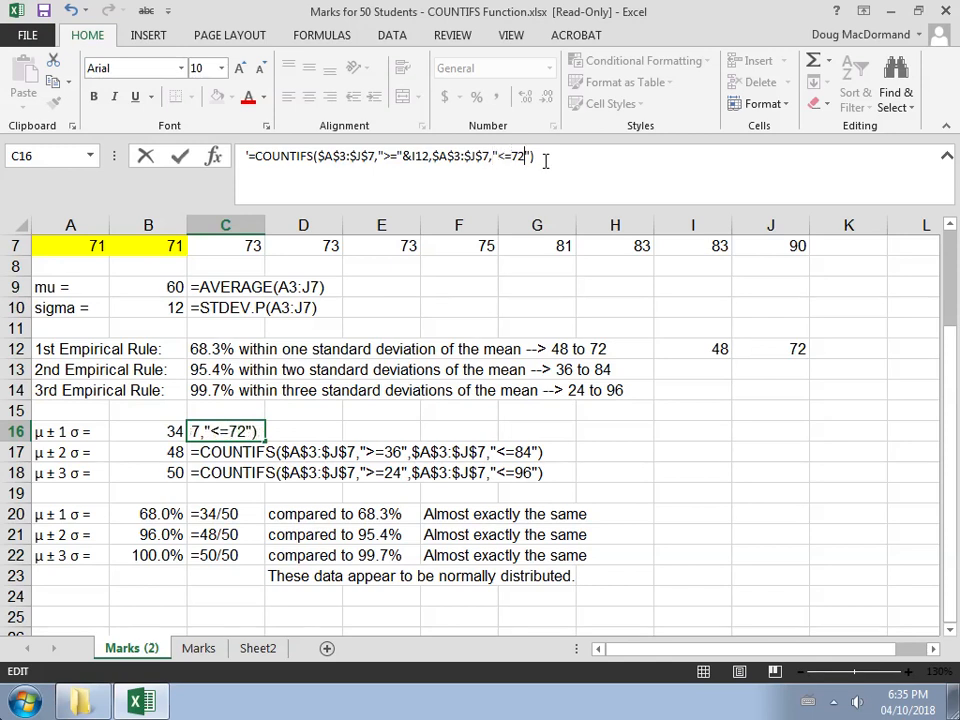
key(Left)
key(BackSpace)
key(BackSpace)
key(BackSpace)
text("&)
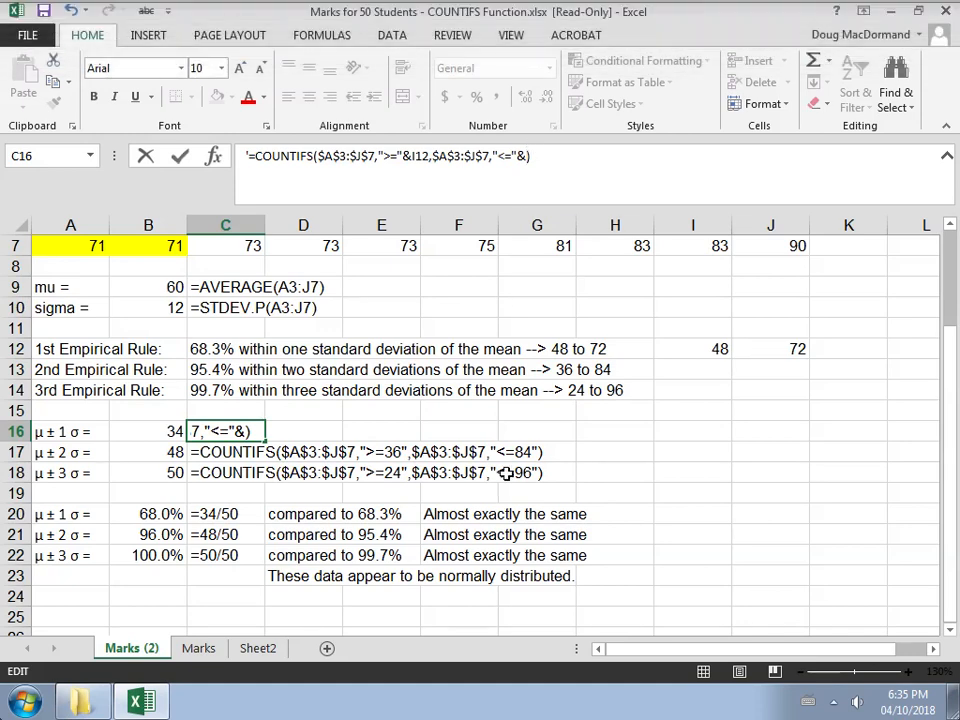
text(J12)
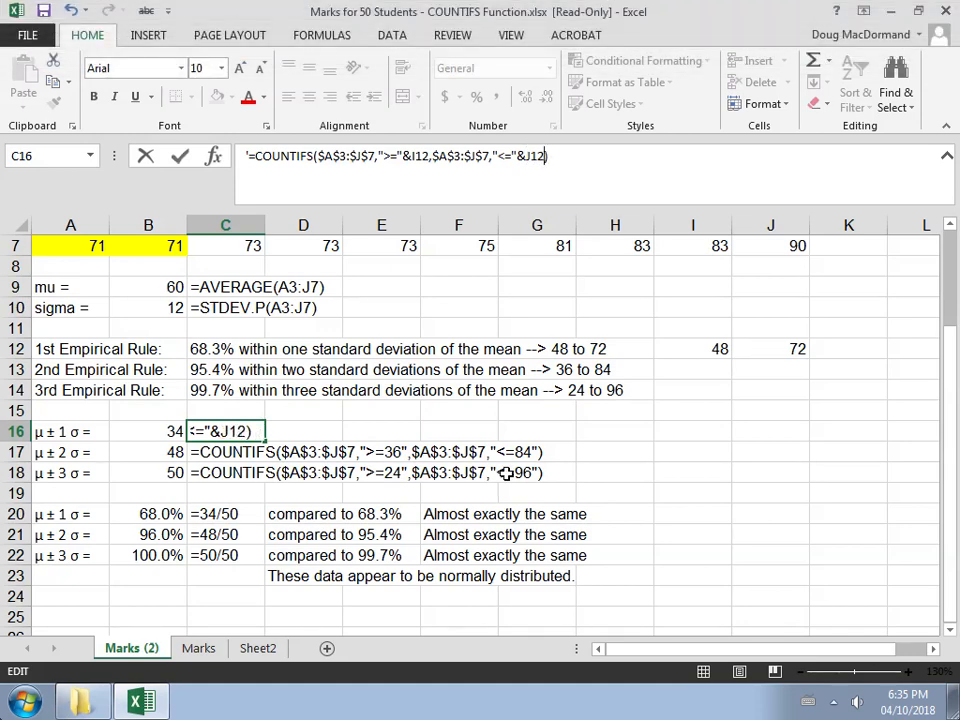
key(Return)
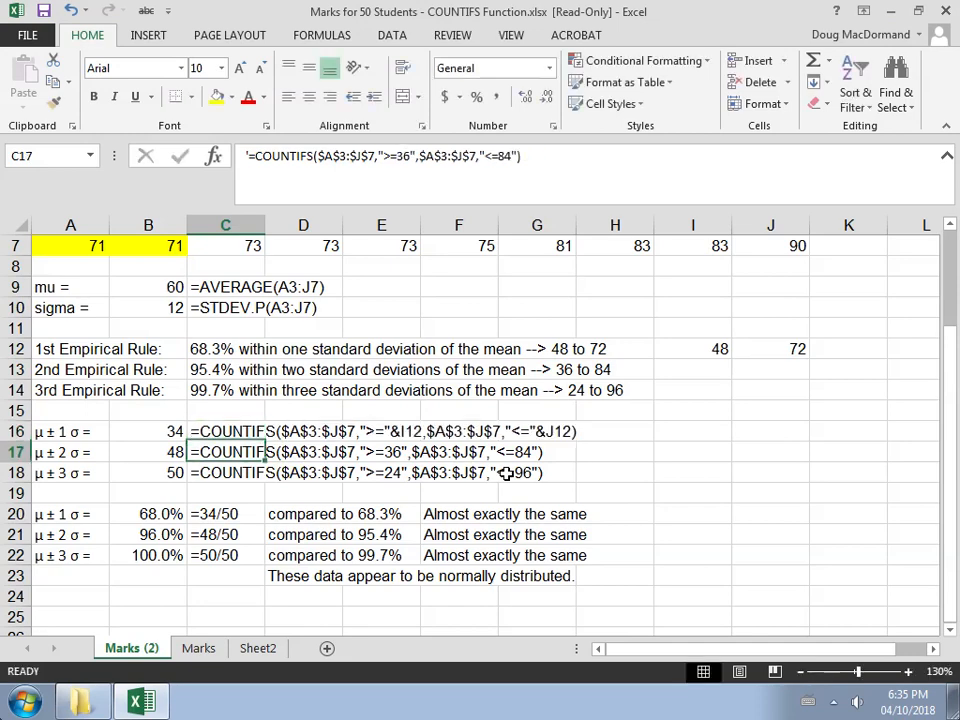
Copy C16's formula text into cell B16 and remove its leading apostrophe to make it a live COUNTIFS formula.
key(Up)
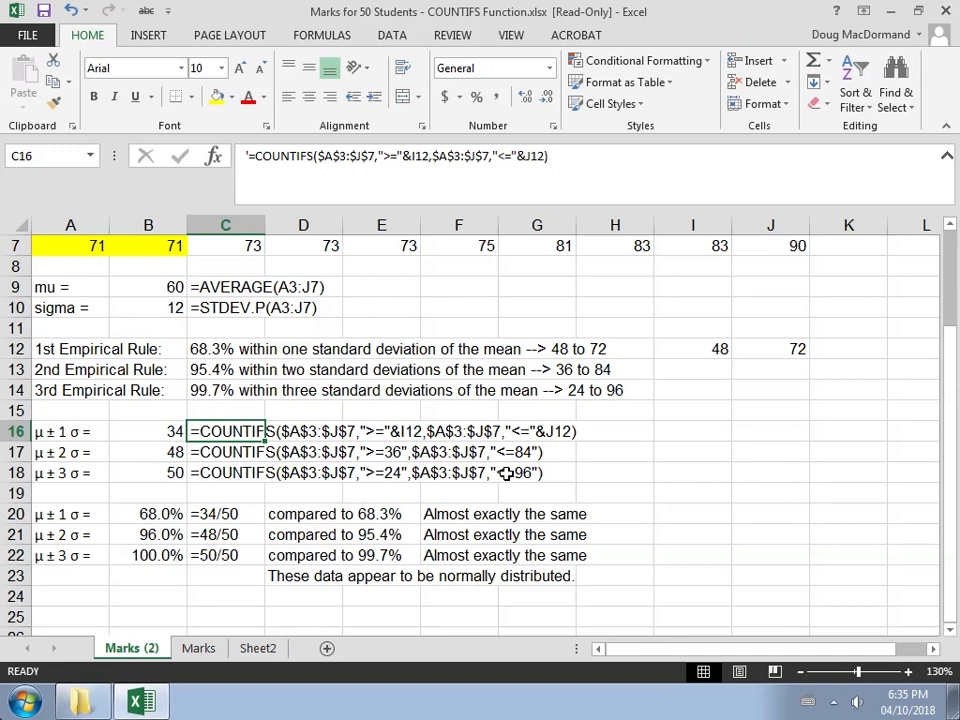
key(ctrl+c)
key(Left)
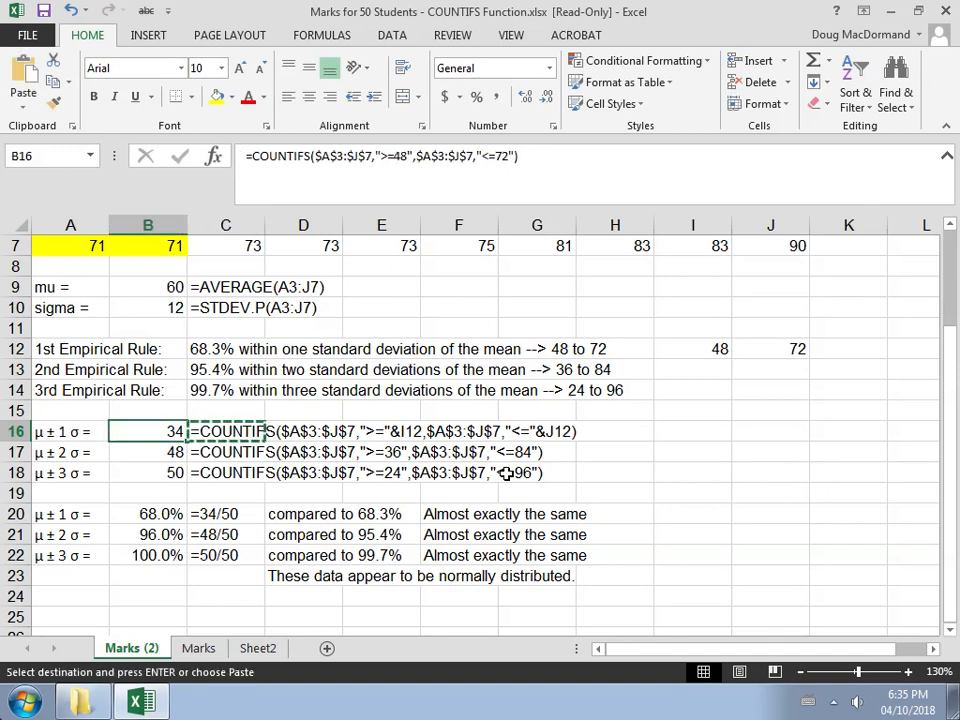
key(ctrl+v)
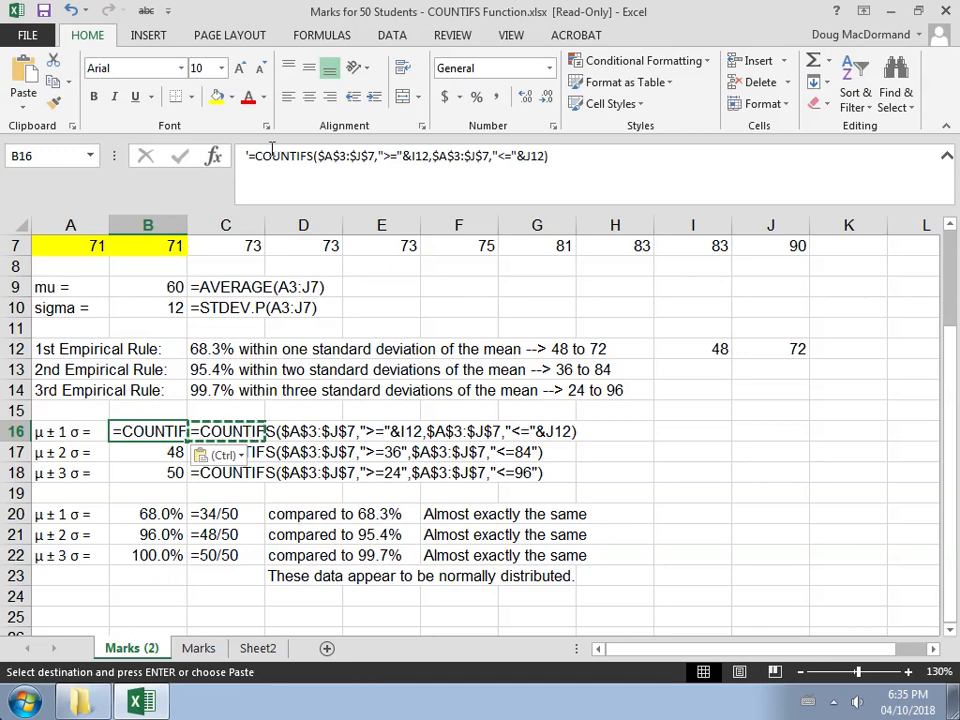
click(247, 156)
text(')
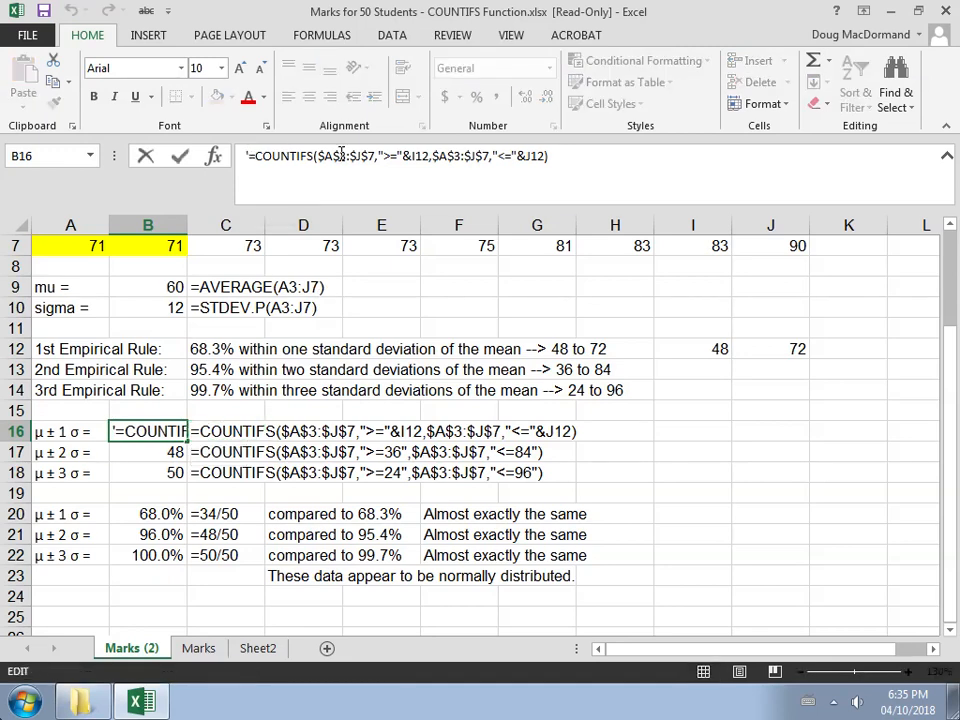
key(BackSpace)
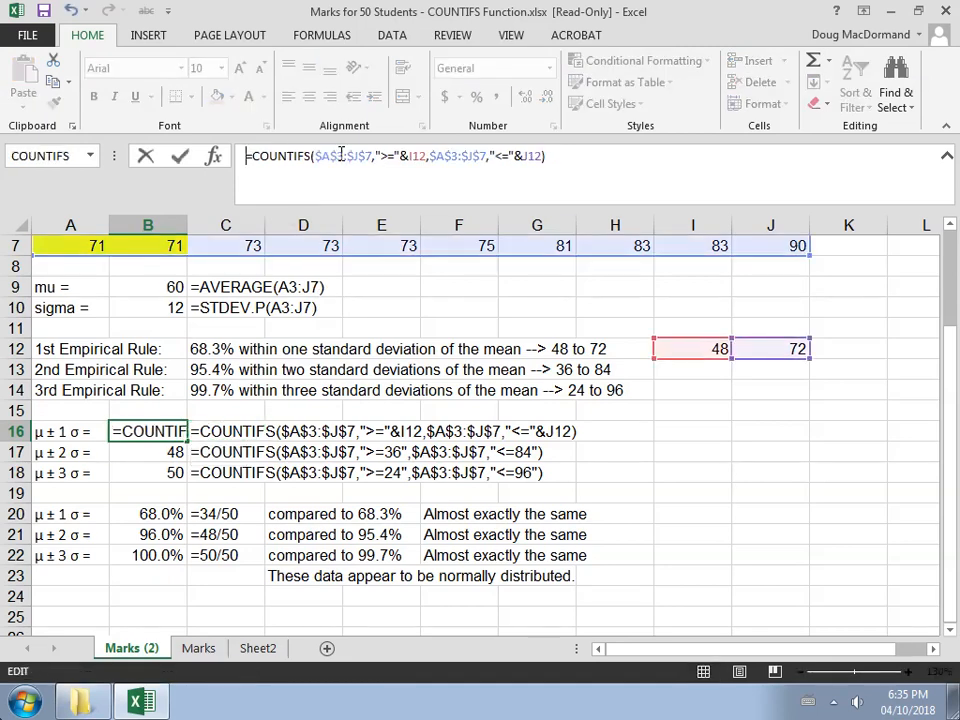
key(Return)
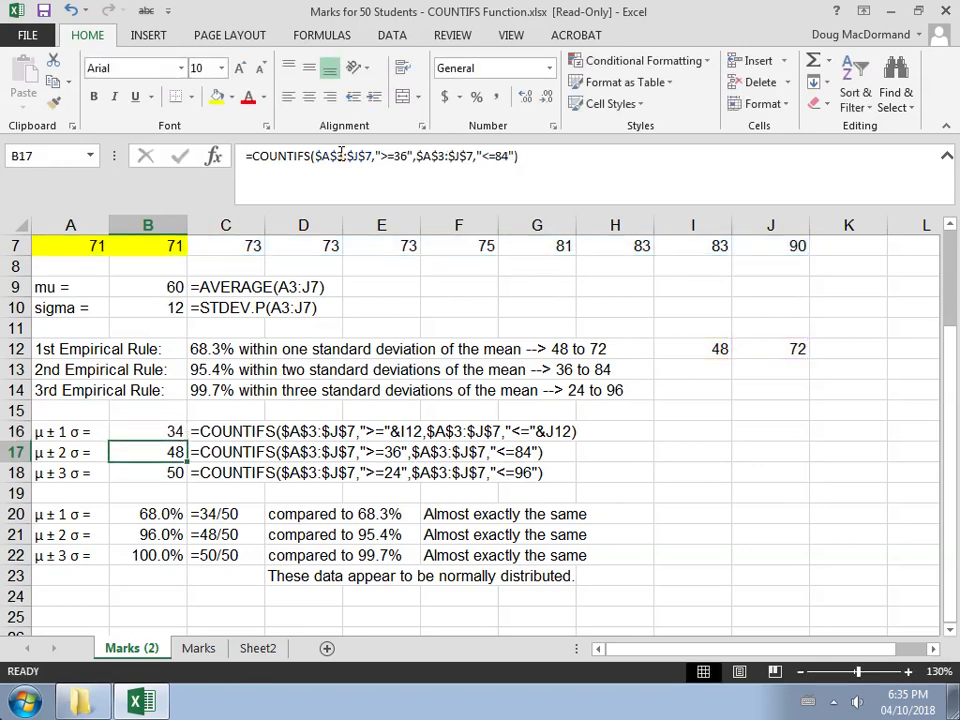
Examine the COUNTIFS formula in B16 and the limit cells I12 and J12 it refers to.
key(Up)
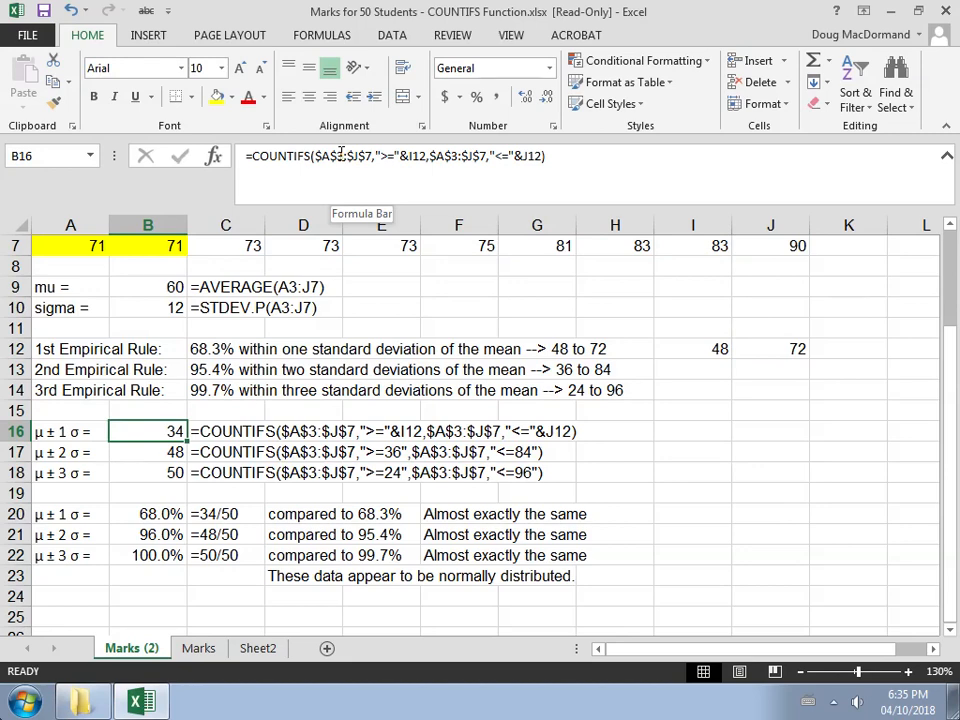
key(Up)
key(Up)
key(Up)
key(Right)
key(Right)
key(Right)
key(Right)
key(Right)
key(Right)
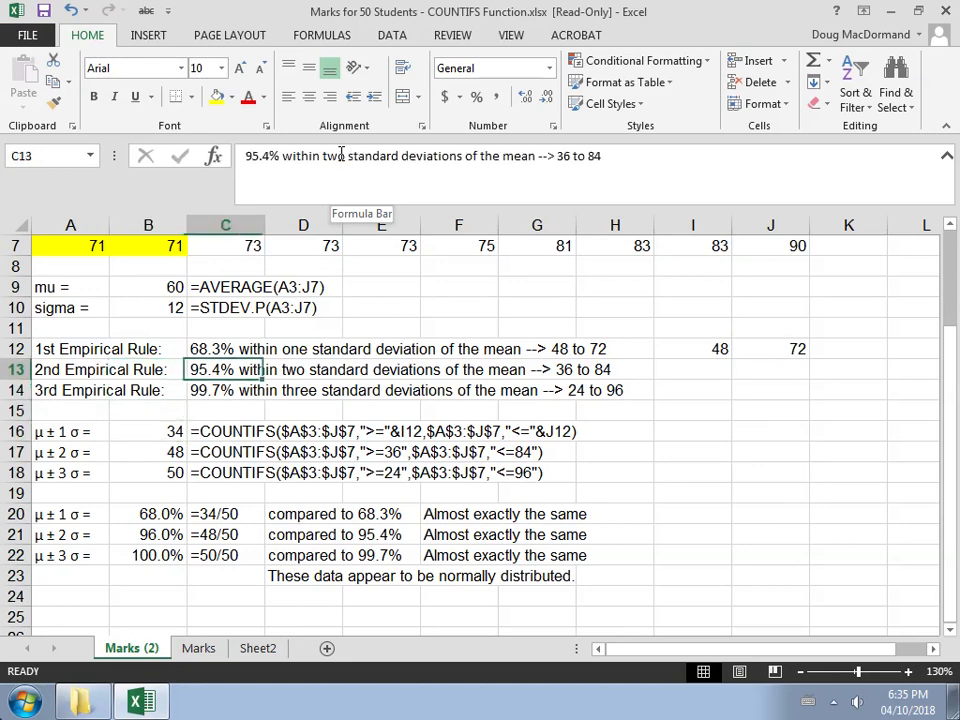
key(Up)
key(Right)
key(Right)
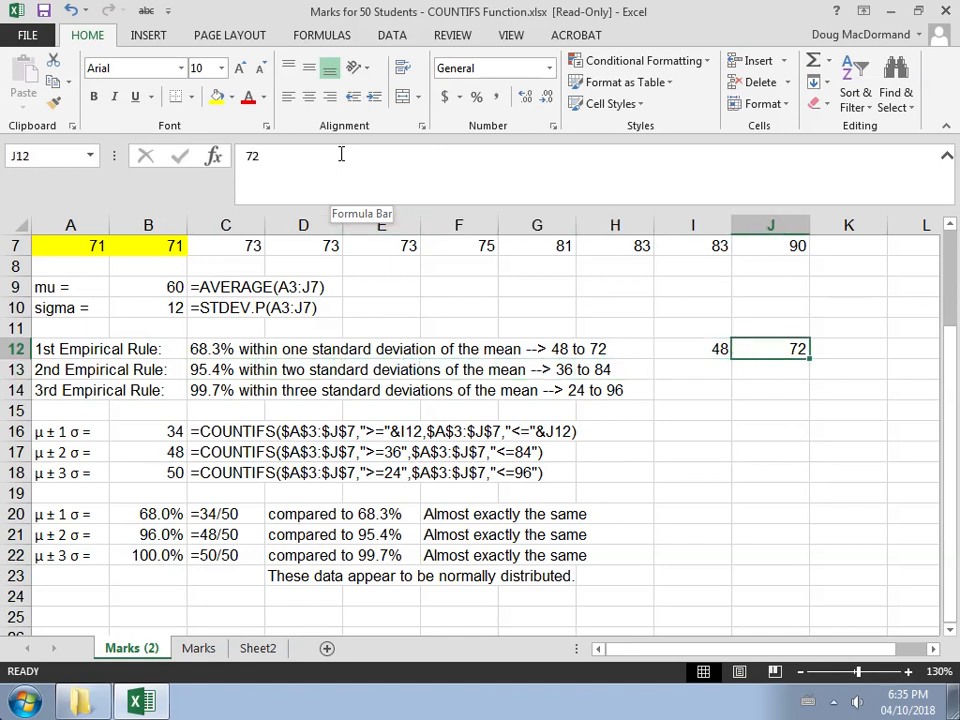
key(Left)
key(Left)
key(Left)
key(Left)
key(Left)
key(Left)
key(Left)
key(Left)
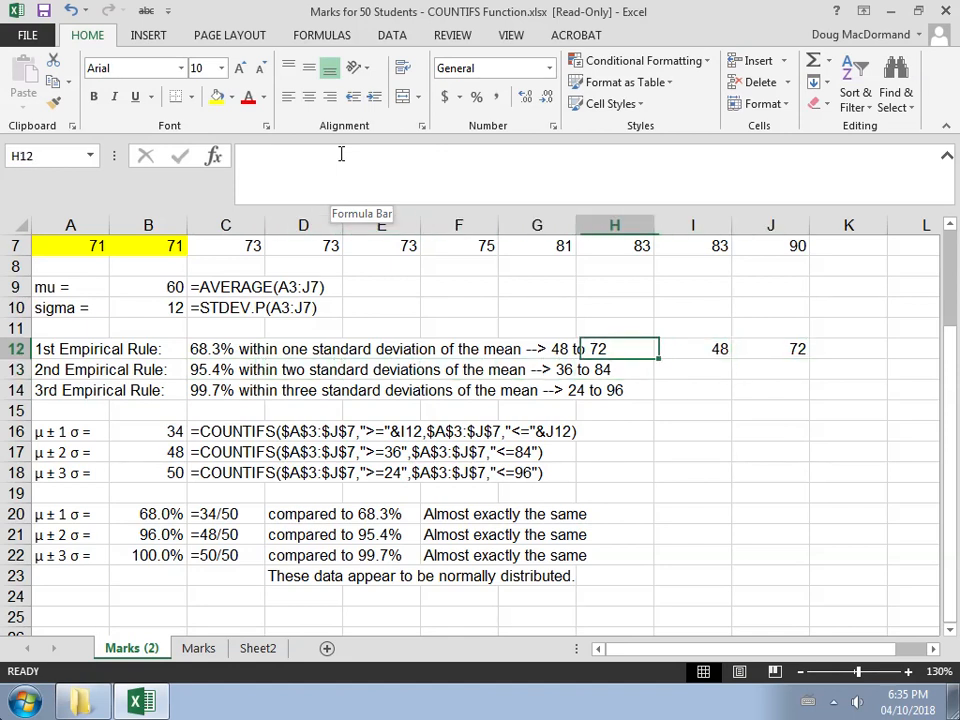
Replace the =34/50 text in C20 with the start of a live formula that divides the count in B16.
key(Down)
key(Down)
key(Down)
key(Down)
key(Down)
key(Down)
key(Down)
key(Down)
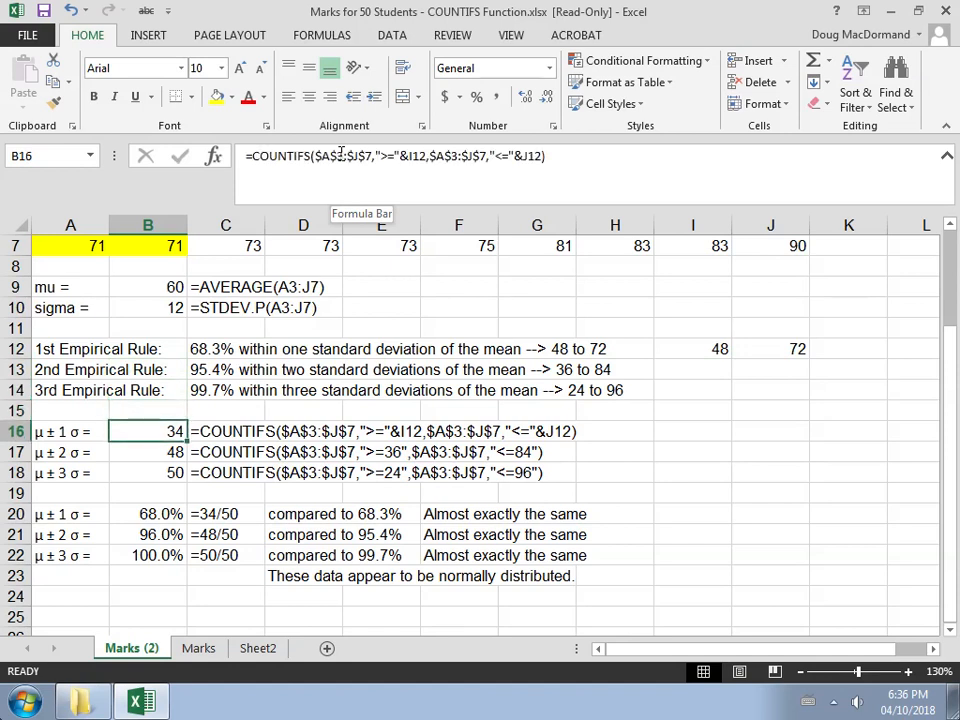
key(Right)
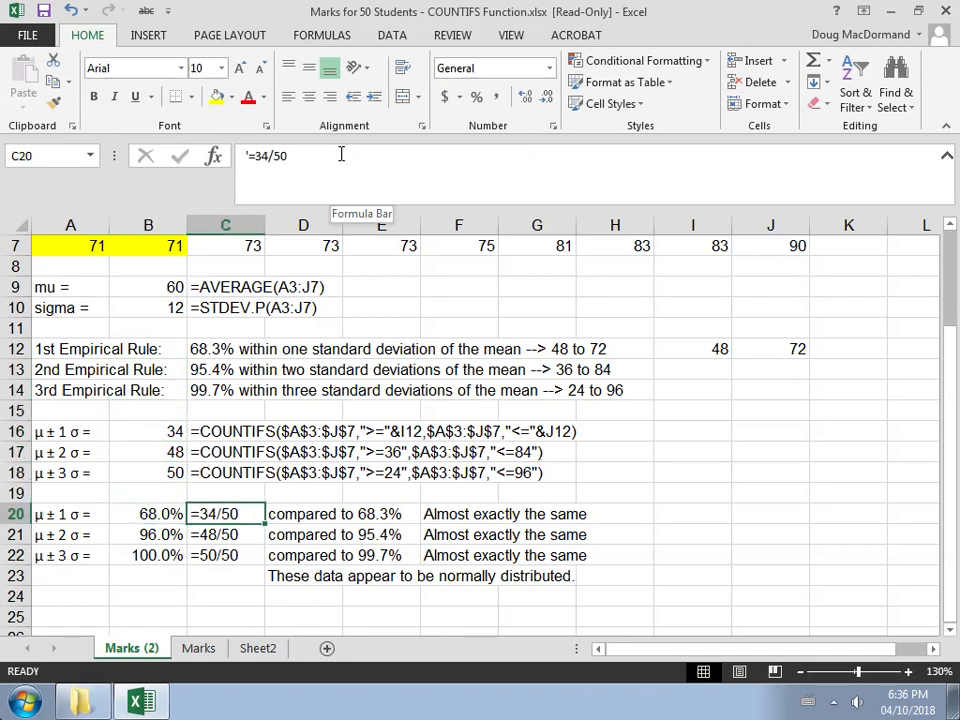
text(=)
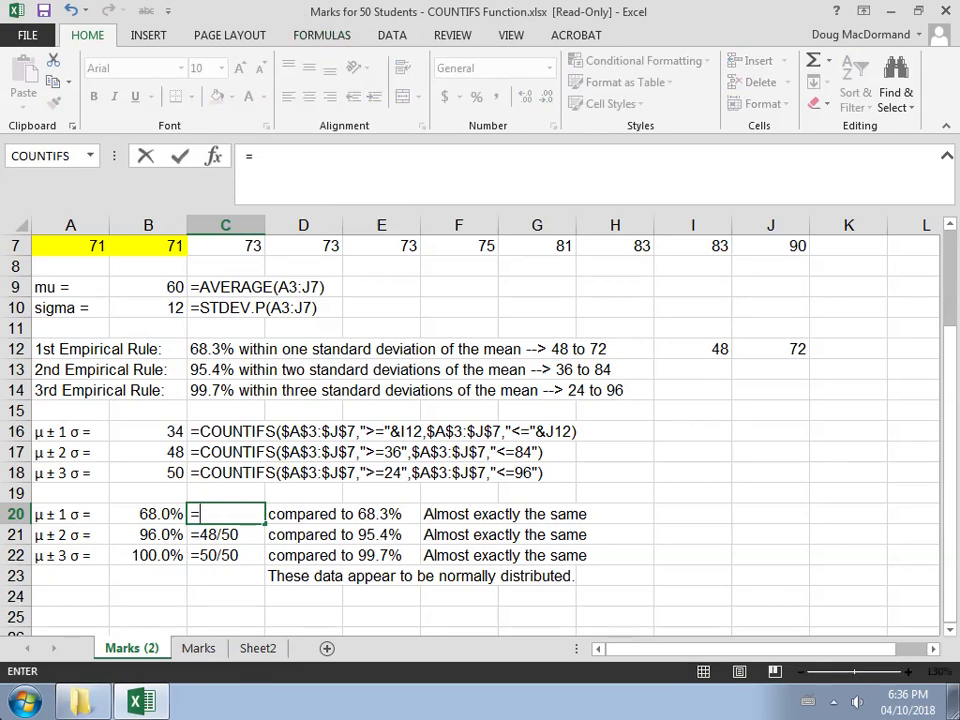
click(175, 432)
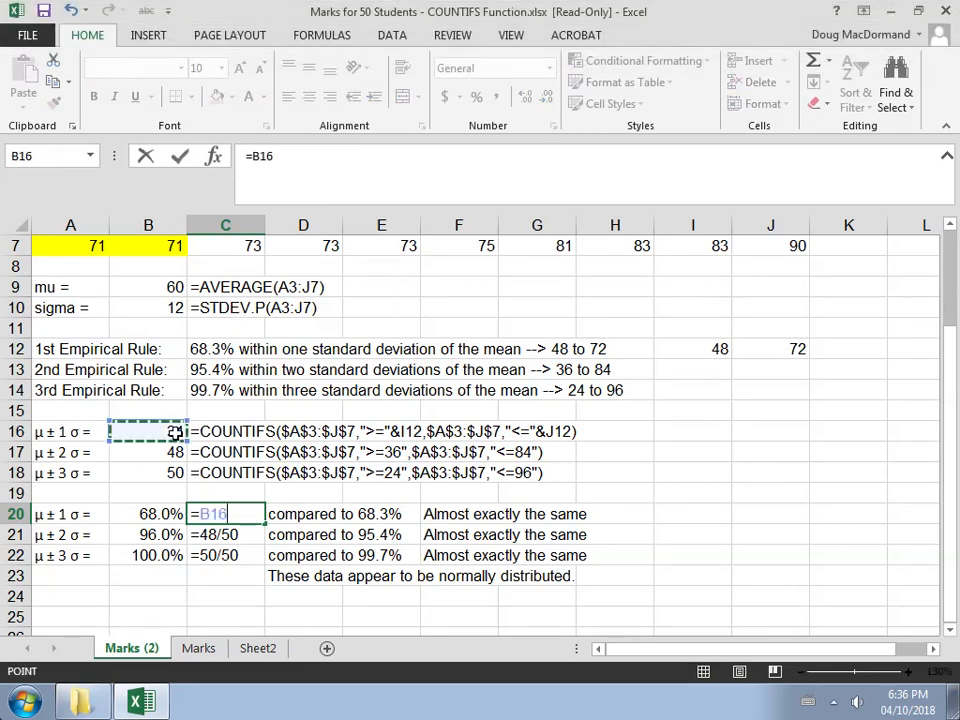
text(/)
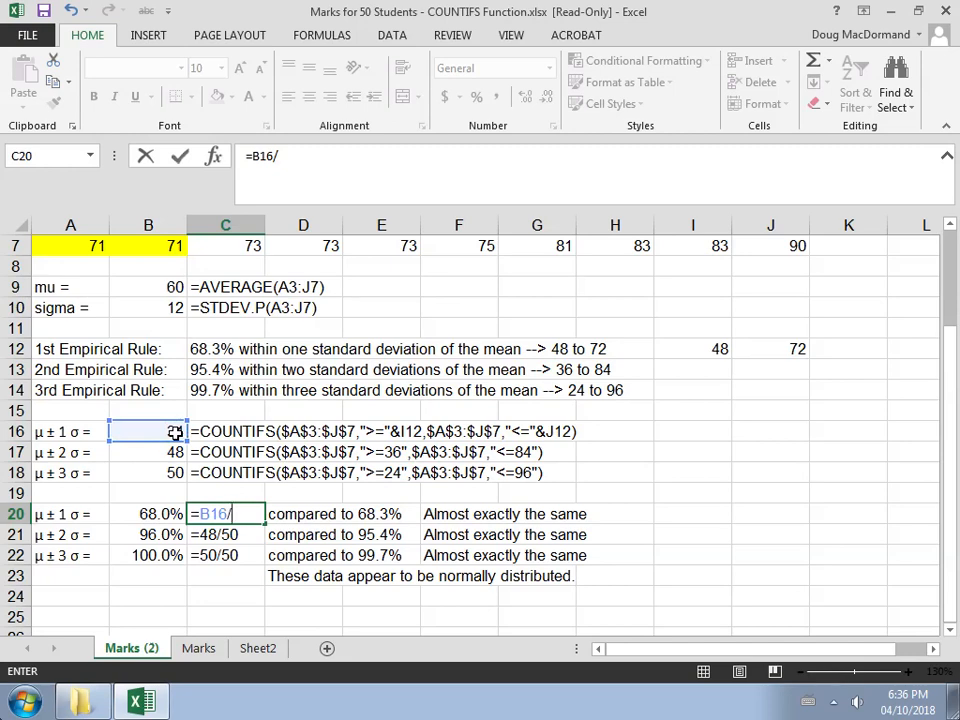
Complete C20's formula with COUNT(A3:J7) as the divisor, commit it and reselect the cell.
text(count)
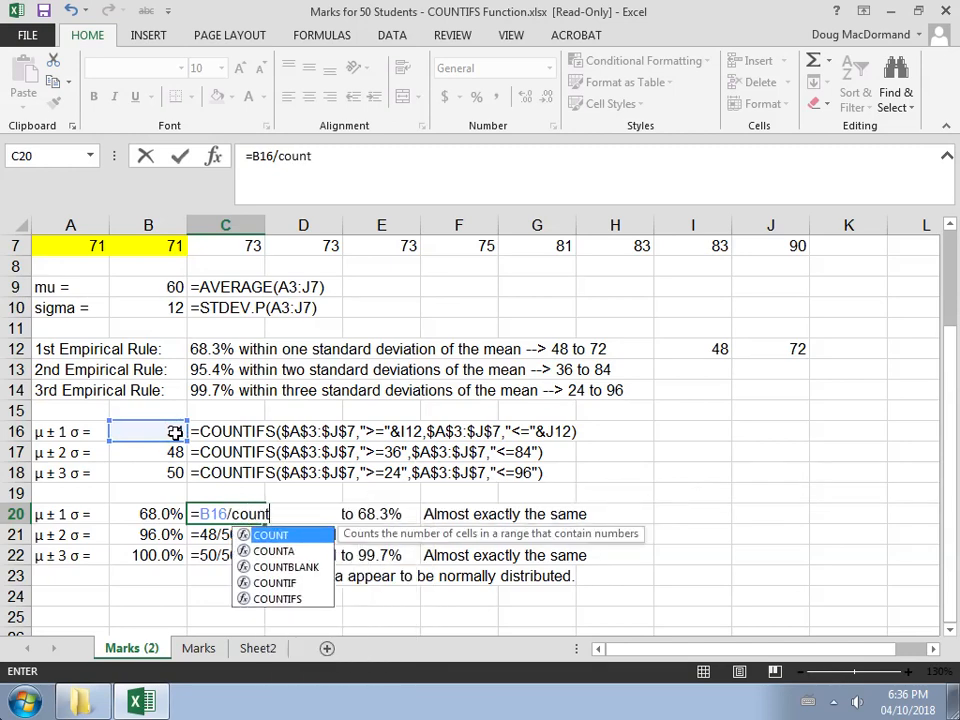
text(()
key(Up)
key(Up)
key(Up)
key(Up)
key(Up)
key(Up)
key(Up)
key(Up)
key(Up)
key(Up)
key(Up)
key(Up)
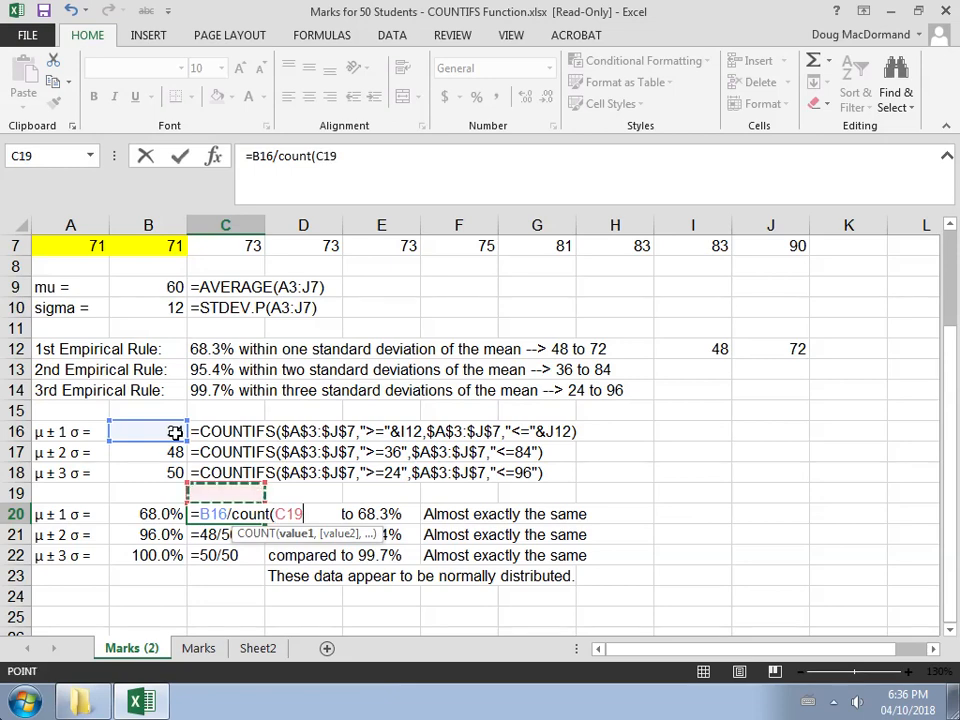
key(Up)
key(Up)
key(Up)
key(Up)
key(Up)
key(Up)
key(Down)
key(Down)
key(Up)
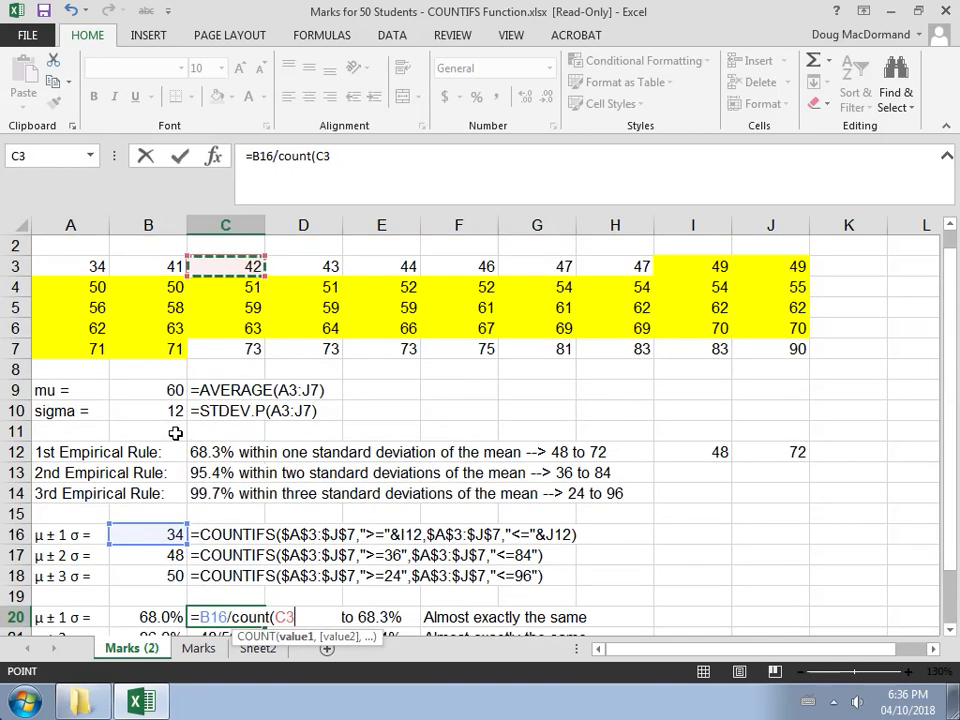
key(Left)
key(Left)
key(shift+Right)
key(shift+Right)
key(shift+Right)
key(shift+Right)
key(shift+Right)
key(shift+Right)
key(shift+Right)
key(shift+Right)
key(shift+Right)
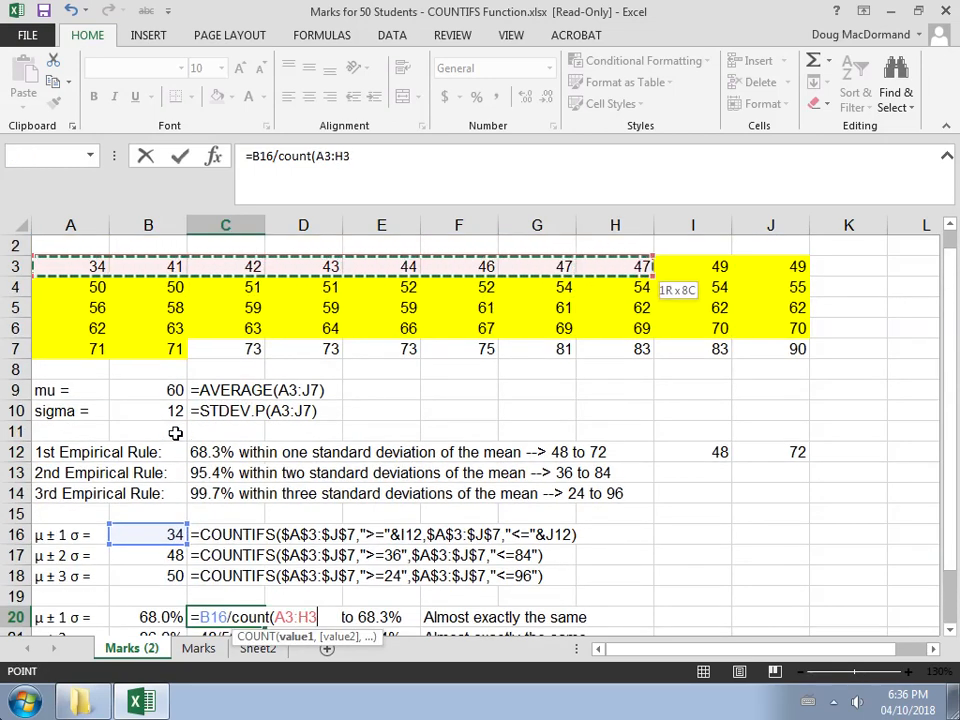
key(shift+Down)
key(shift+Down)
key(shift+Down)
key(shift+Down)
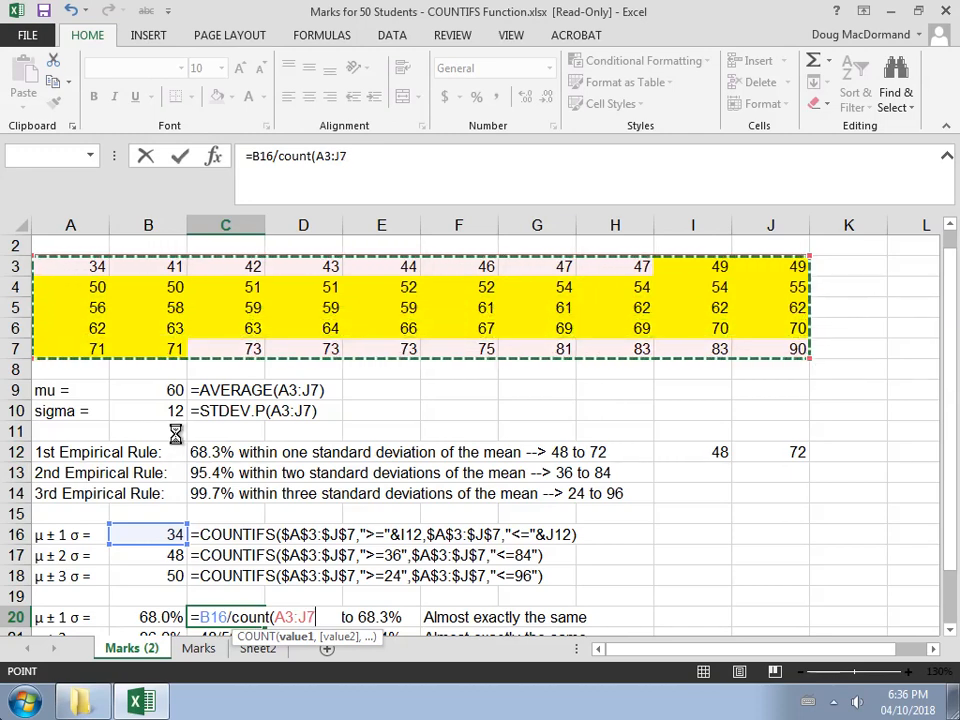
key(Return)
key(Return)
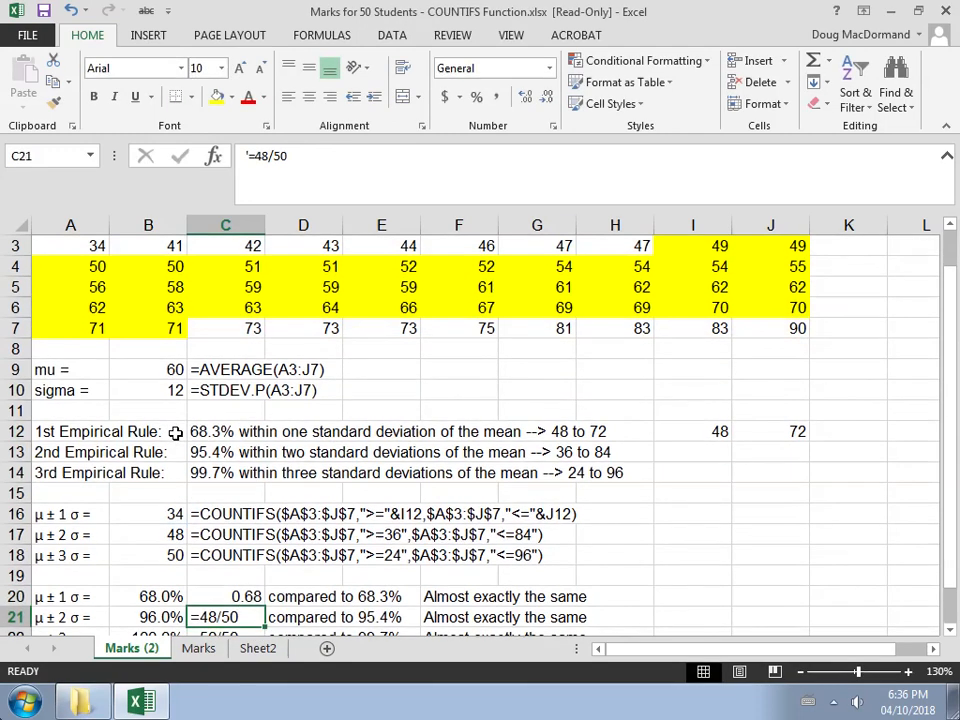
key(Up)
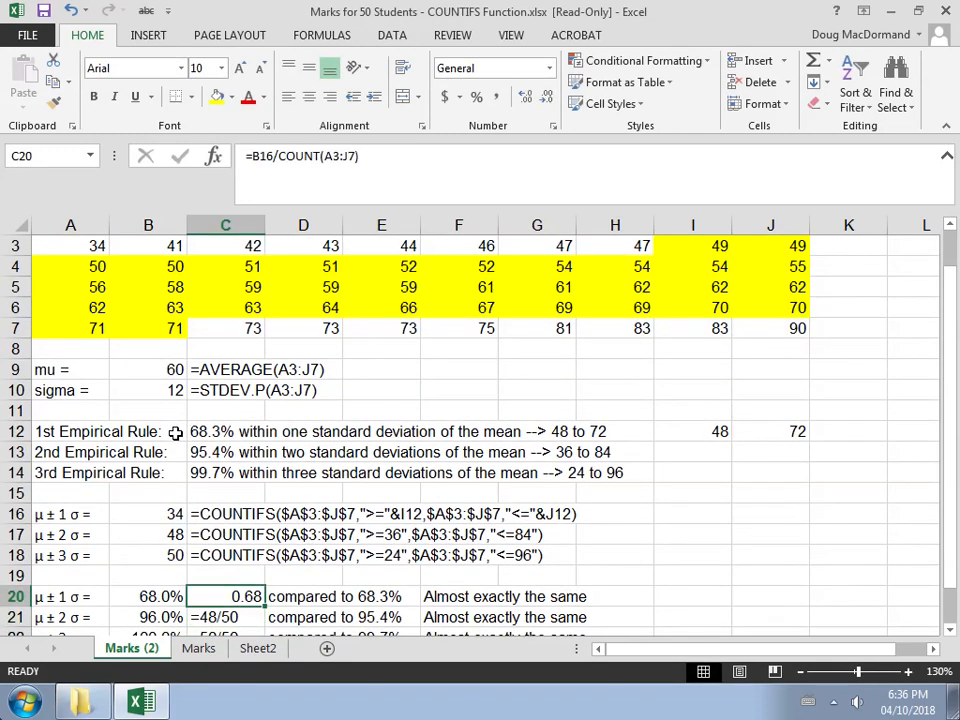